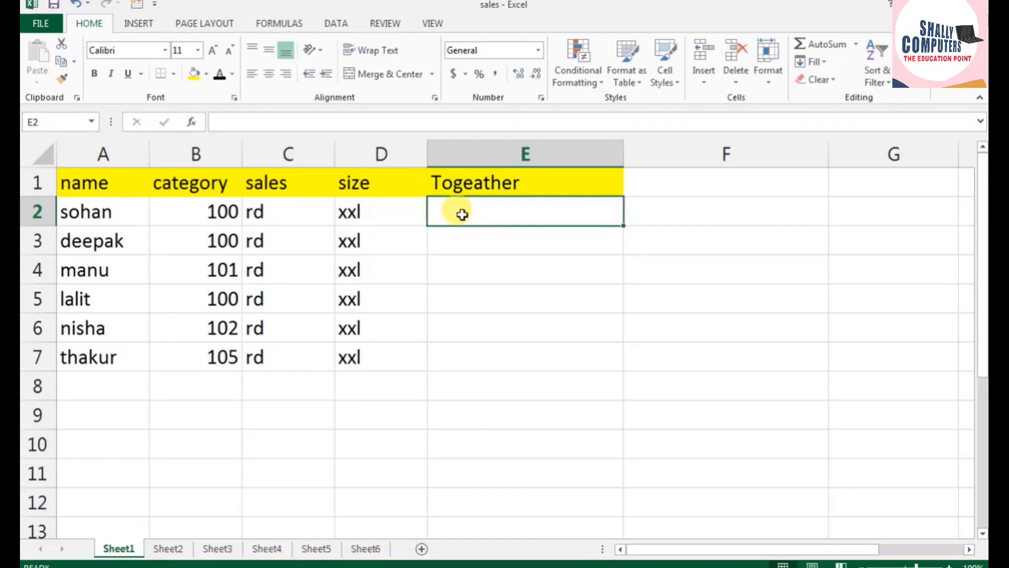
Step: Try entering a formula in E2 that joins row 2's name, 100, rd and xxl directly with hyphens
{"action": "type", "text": "="}
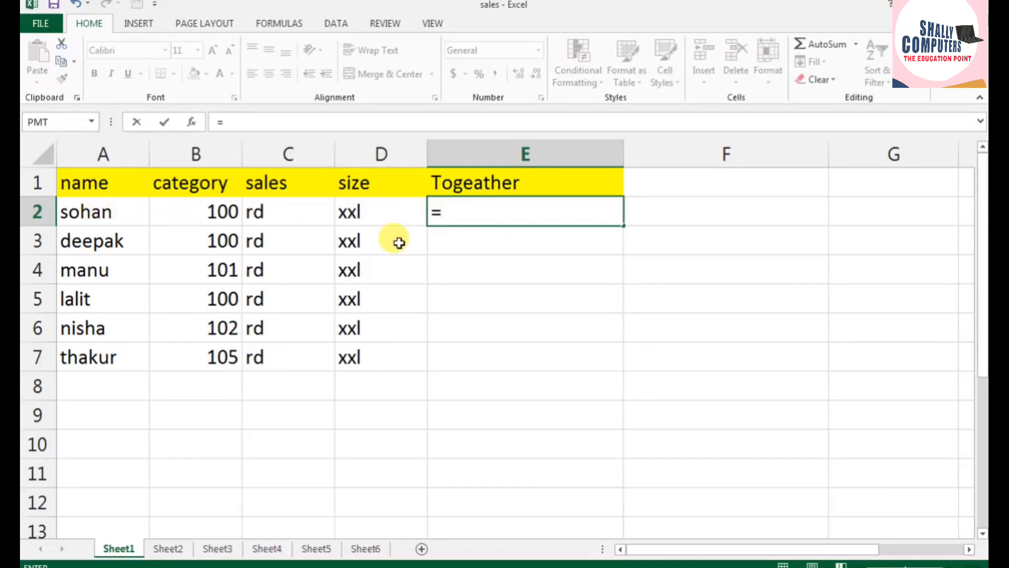
{"action": "type", "text": "sohan"}
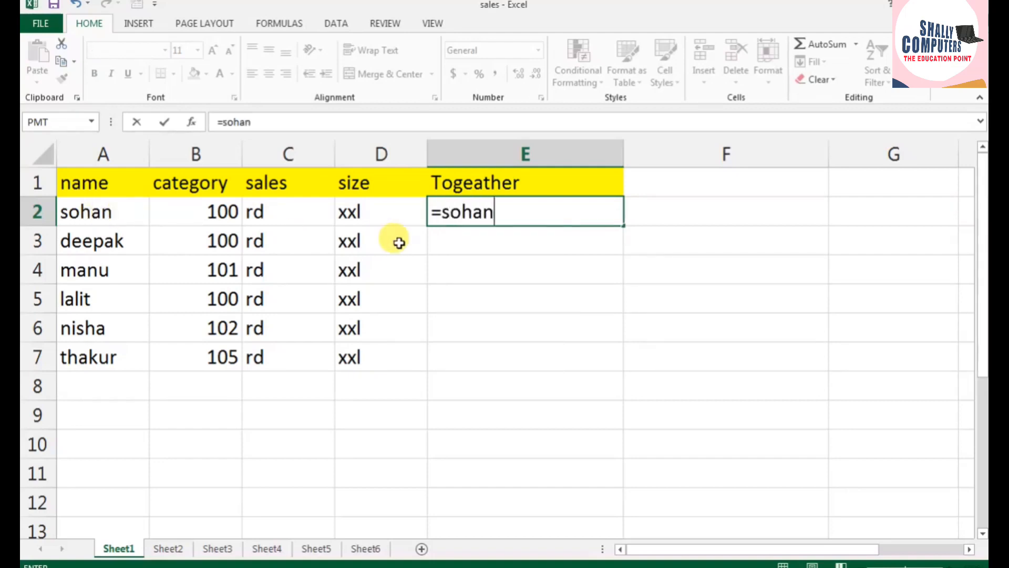
{"action": "type", "text": "-100"}
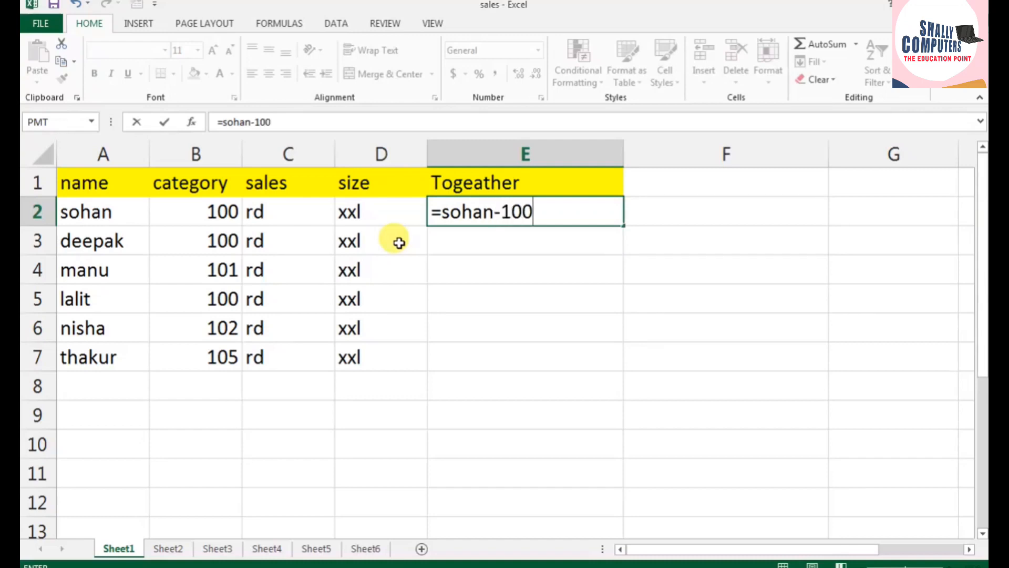
{"action": "type", "text": "-rd-xxl"}
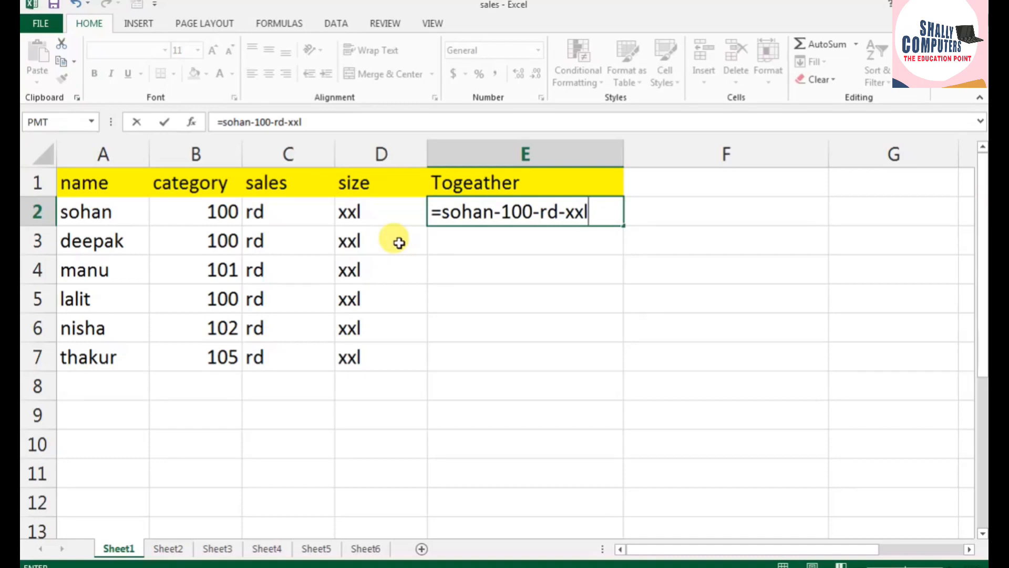
{"action": "key", "text": "Return"}
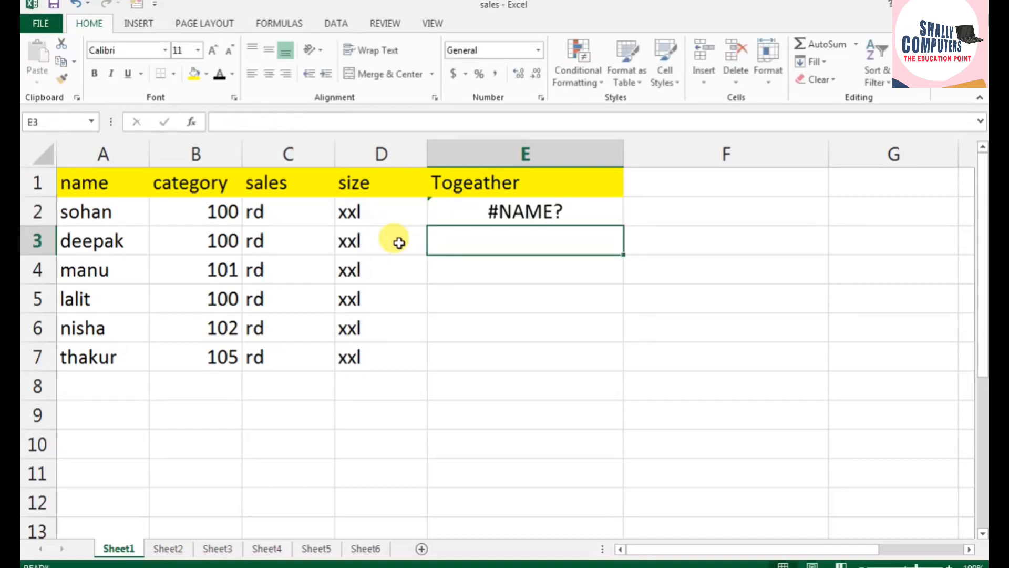
Step: Replace the content of E2 with plain text joining row 2's name, 100, rd and xxl with hyphens
{"action": "left_click", "coordinate": [518, 209]}
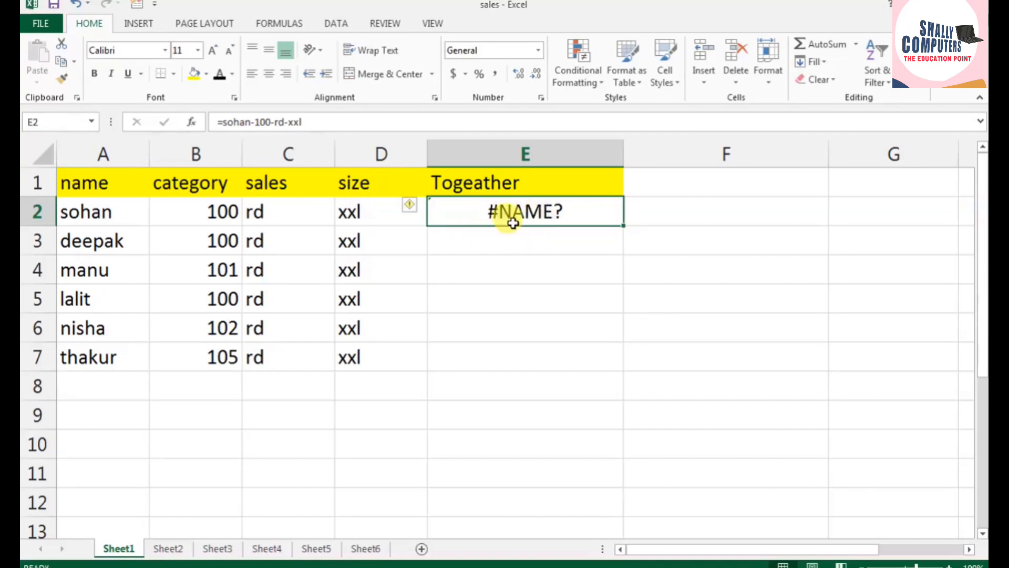
{"action": "key", "text": "BackSpace"}
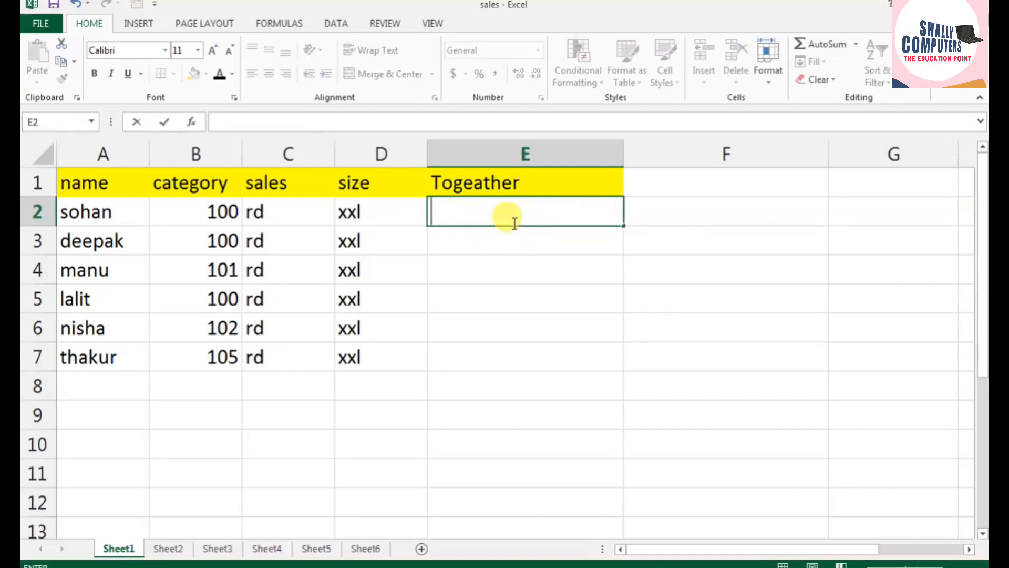
{"action": "type", "text": "s"}
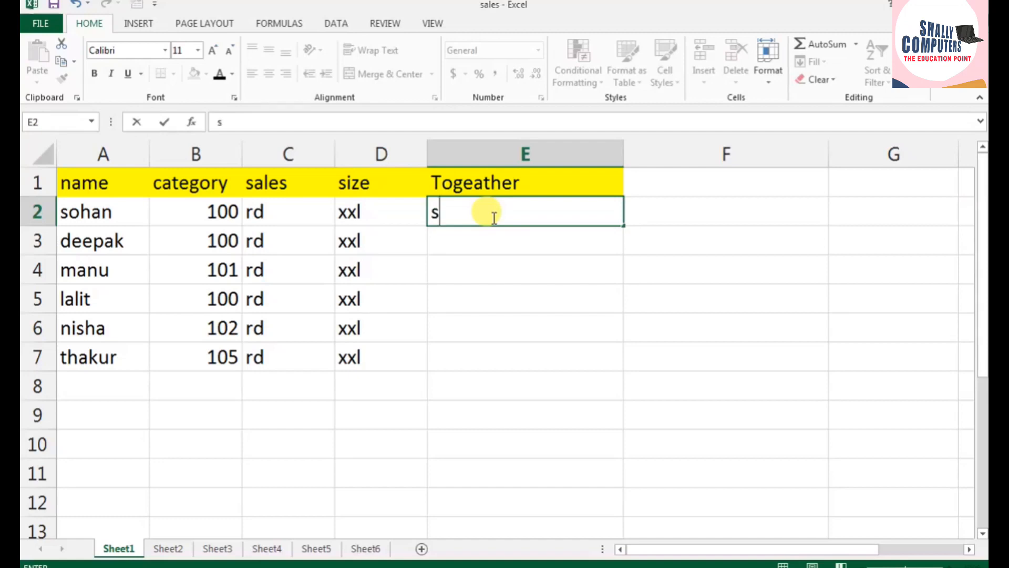
{"action": "type", "text": "ohan-"}
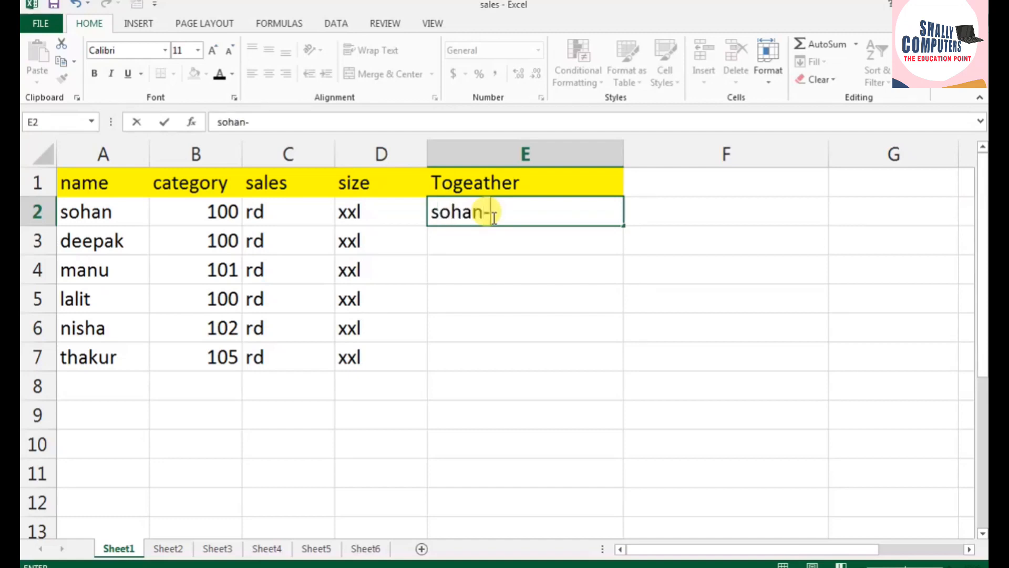
{"action": "type", "text": "100-"}
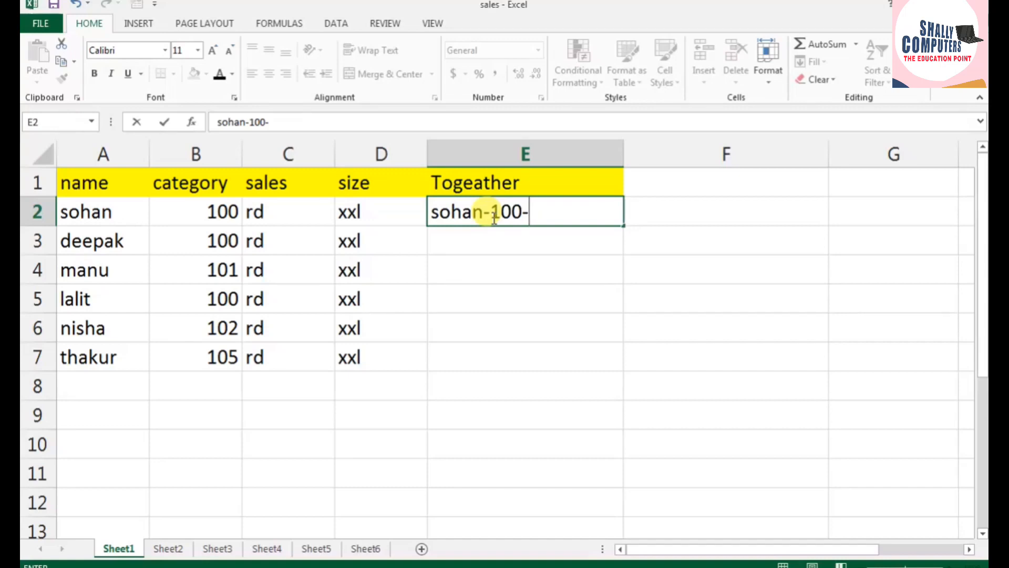
{"action": "type", "text": "rd-xxlk"}
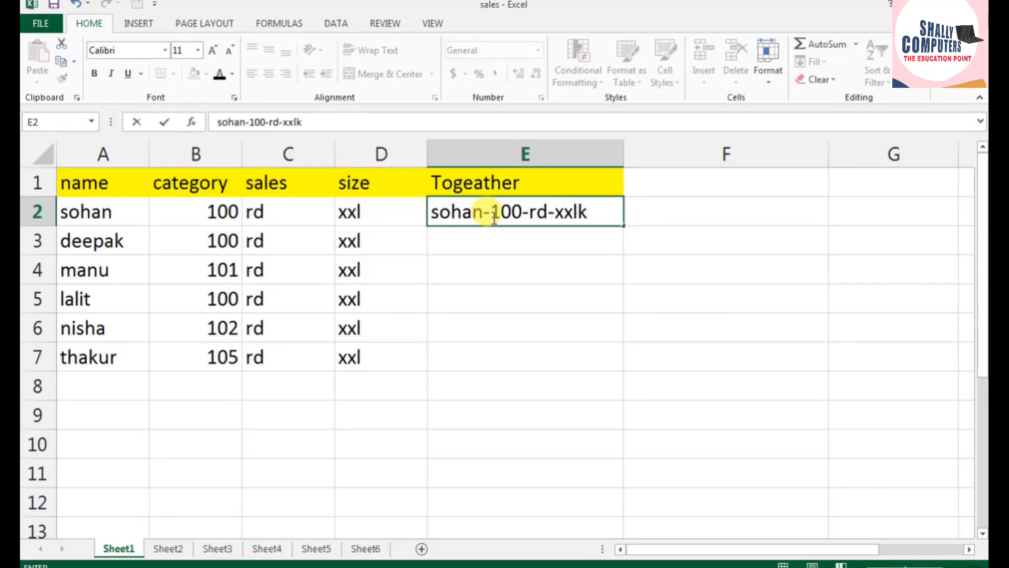
{"action": "key", "text": "BackSpace"}
{"action": "key", "text": "BackSpace"}
{"action": "type", "text": "l"}
{"action": "key", "text": "Return"}
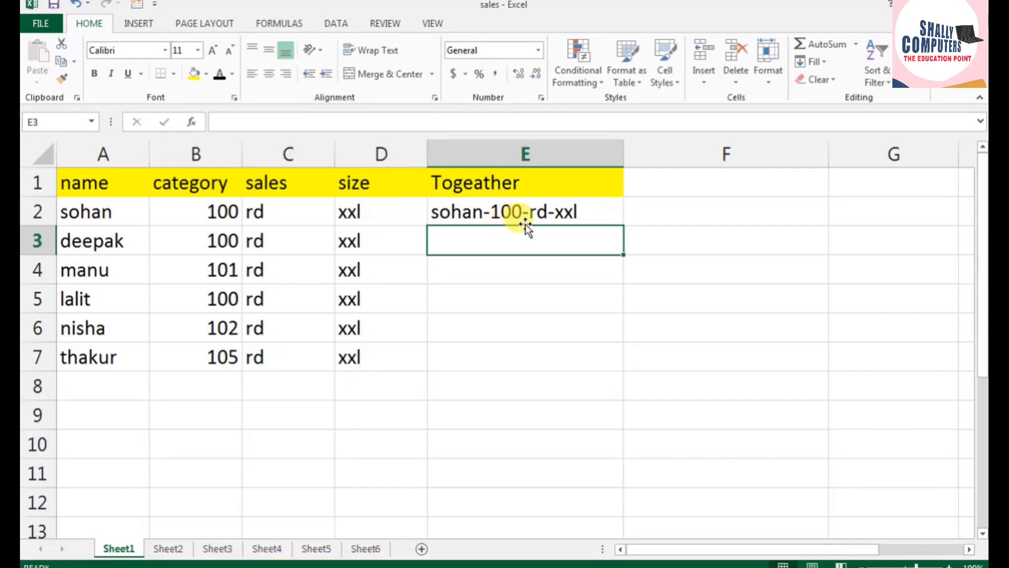
Step: Flash Fill the rest of the Togeather column from the pattern in E2
{"action": "left_click", "coordinate": [506, 213]}
{"action": "left_click", "coordinate": [103, 213]}
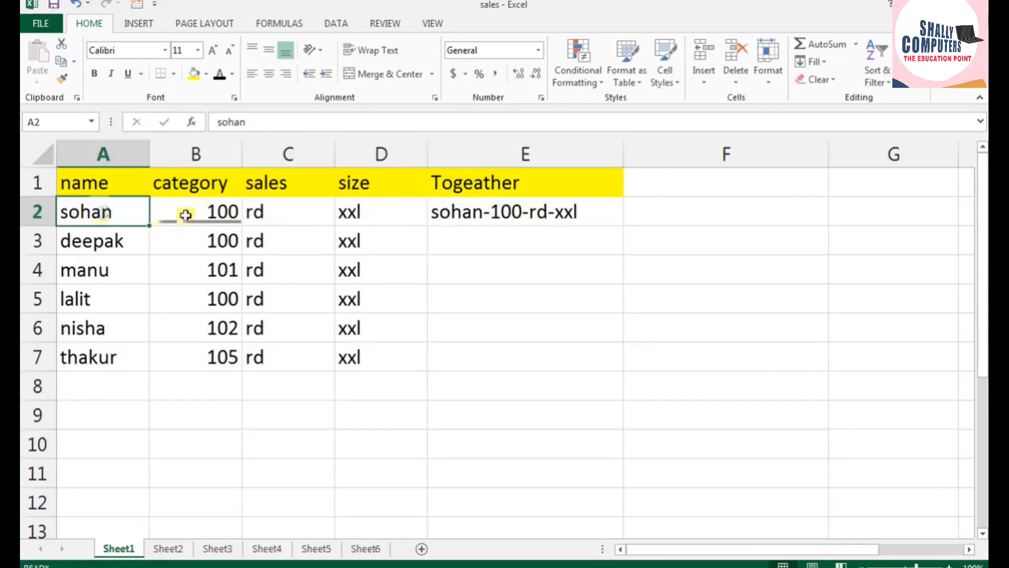
{"action": "left_click", "coordinate": [481, 210]}
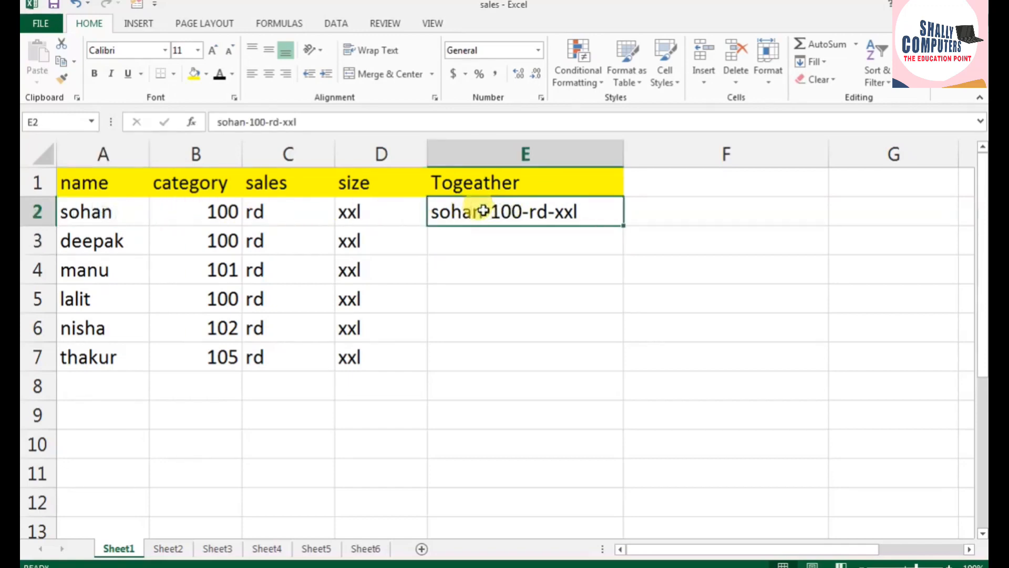
{"action": "key", "text": "ctrl+e"}
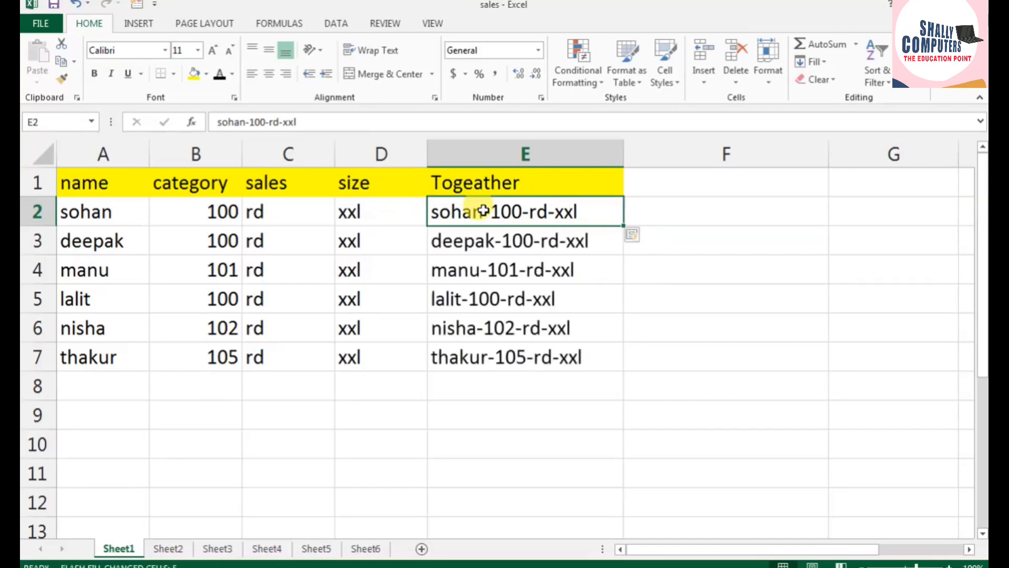
Step: Enter the note "ctrl + E then Enter" in F2
{"action": "left_click", "coordinate": [681, 211]}
{"action": "type", "text": "ct"}
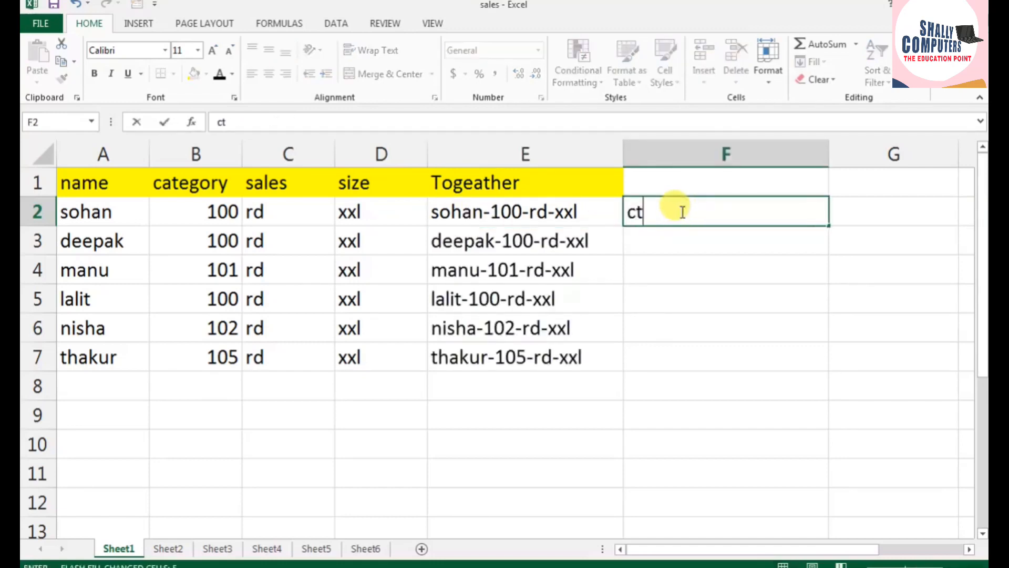
{"action": "type", "text": "rl + E"}
{"action": "left_click", "coordinate": [711, 271]}
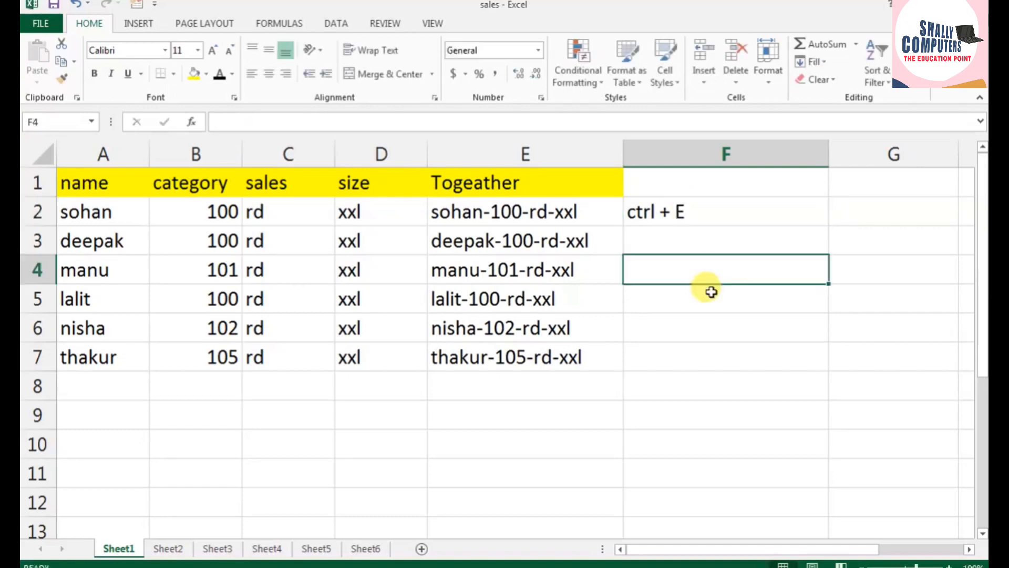
{"action": "double_click", "coordinate": [741, 219]}
{"action": "type", "text": "the"}
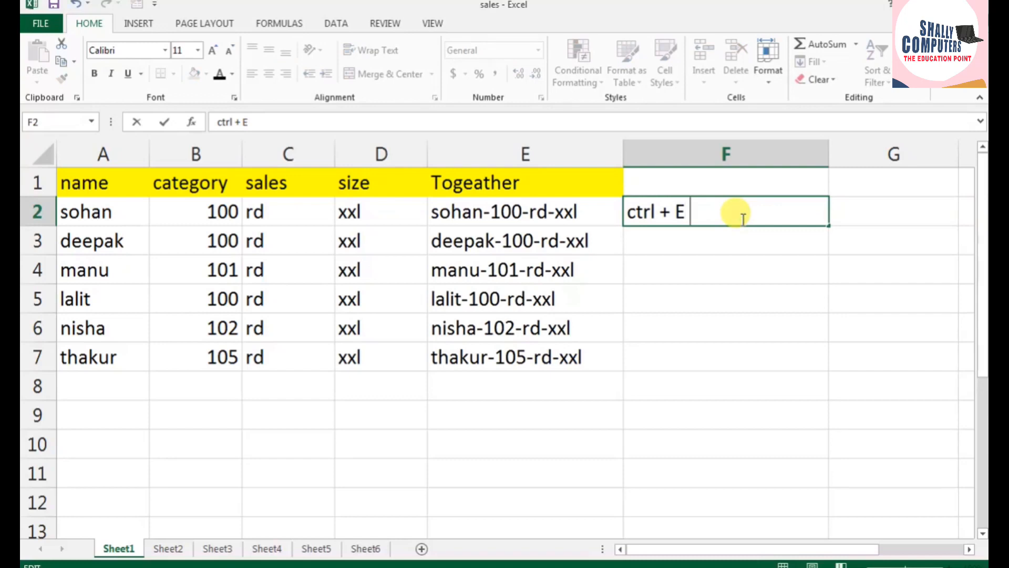
{"action": "type", "text": "n Enter"}
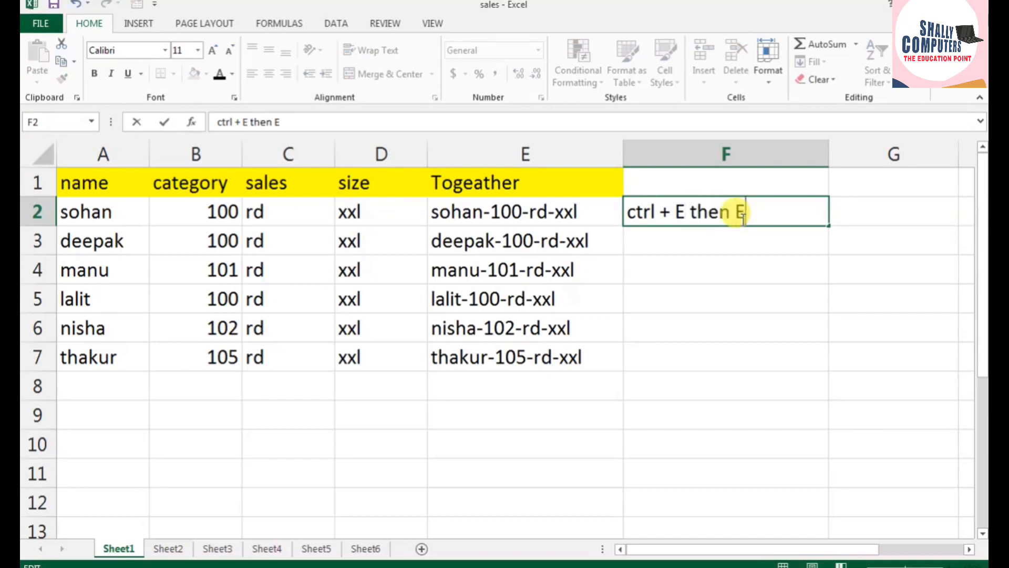
{"action": "left_click", "coordinate": [856, 241]}
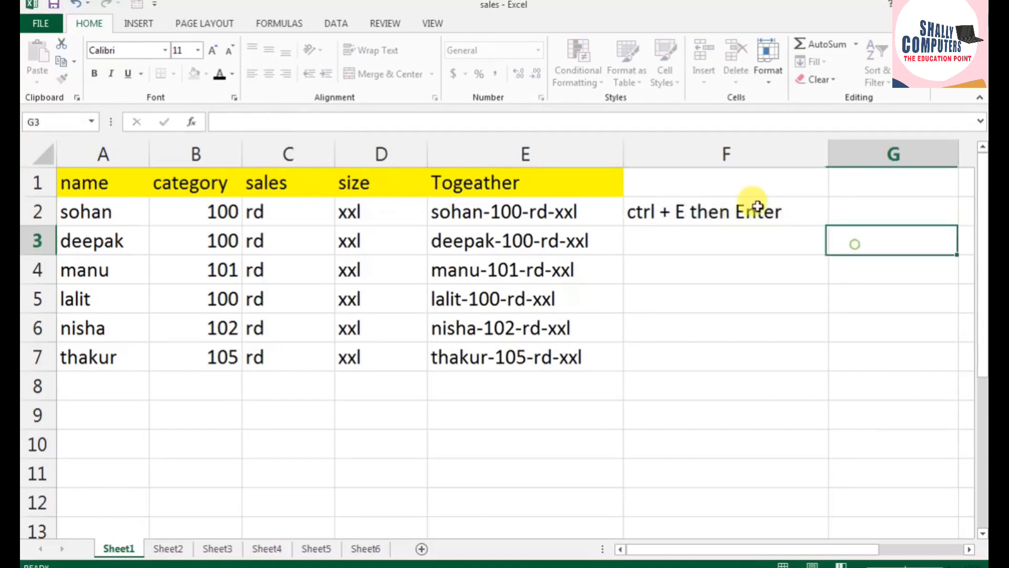
Step: Highlight the shortcut note in F2 with a yellow fill
{"action": "left_click", "coordinate": [728, 209]}
{"action": "left_click", "coordinate": [194, 73]}
{"action": "left_click", "coordinate": [923, 423]}
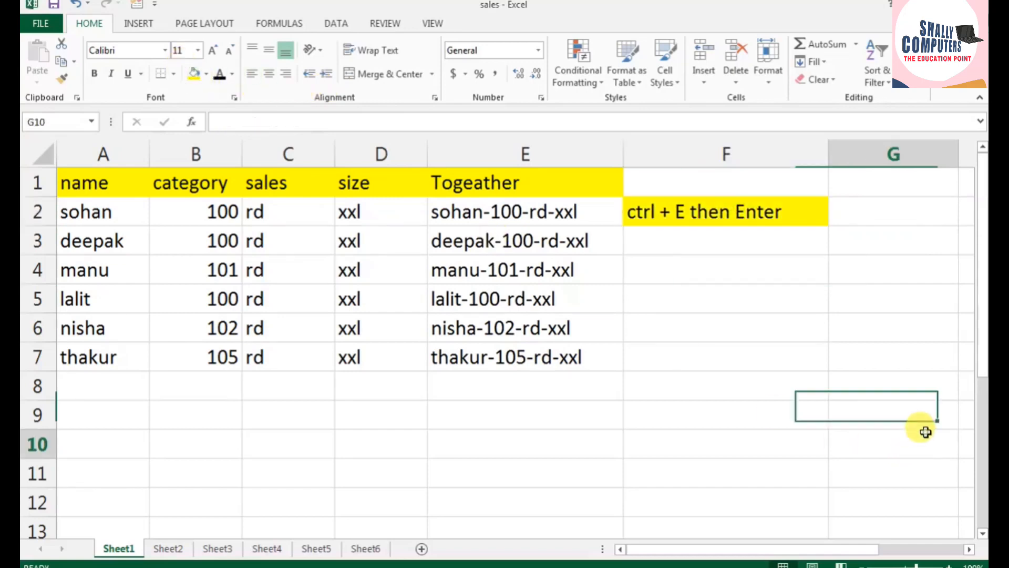
{"action": "left_click", "coordinate": [923, 432]}
Step: Apply a yellow fill to the combined values in E2:E7
{"action": "left_click", "coordinate": [557, 206]}
{"action": "left_click_drag", "start_coordinate": [553, 283], "coordinate": [546, 357]}
{"action": "left_click", "coordinate": [193, 73]}
{"action": "left_click", "coordinate": [741, 355]}
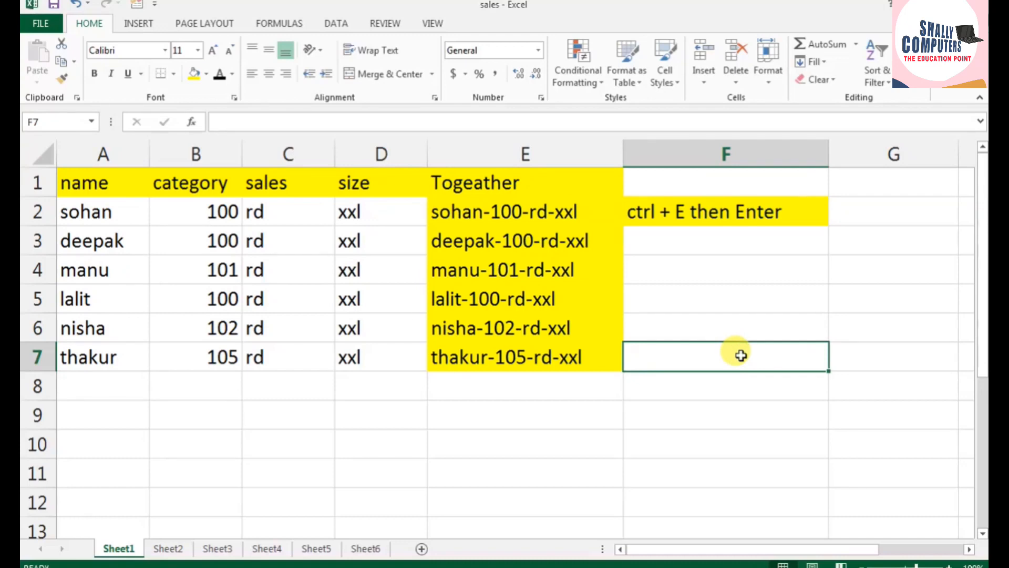
{"action": "left_click", "coordinate": [528, 212]}
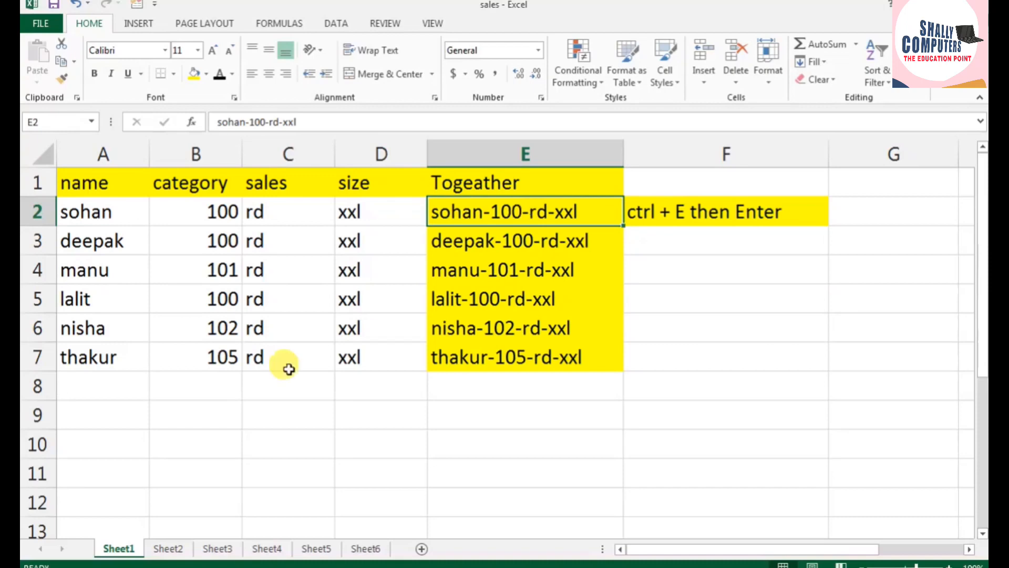
Step: Switch to Sheet2 and review the loan amount, tenure, annual and monthly interest rate, and EMI rows
{"action": "left_click", "coordinate": [167, 548]}
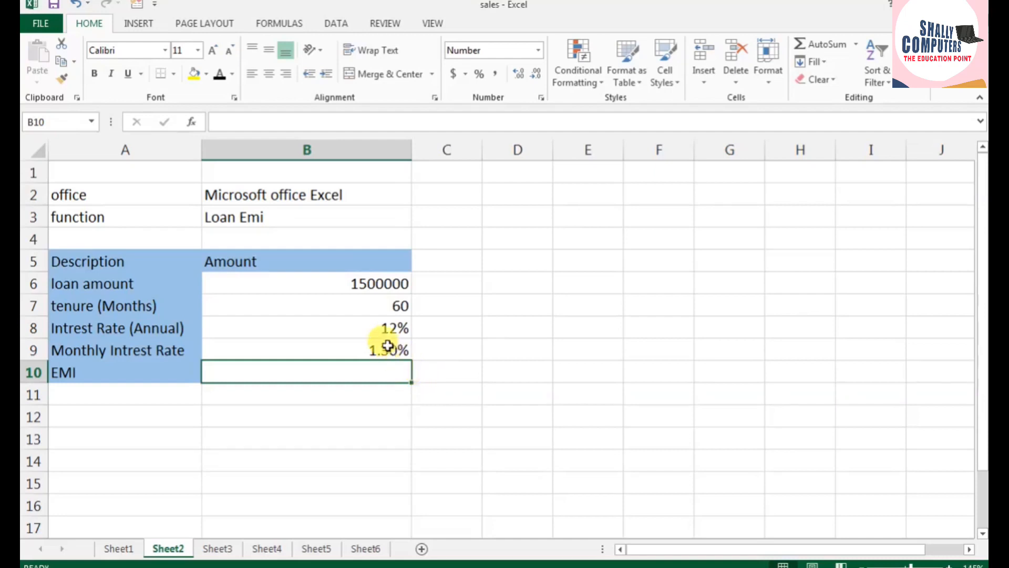
{"action": "left_click", "coordinate": [384, 329]}
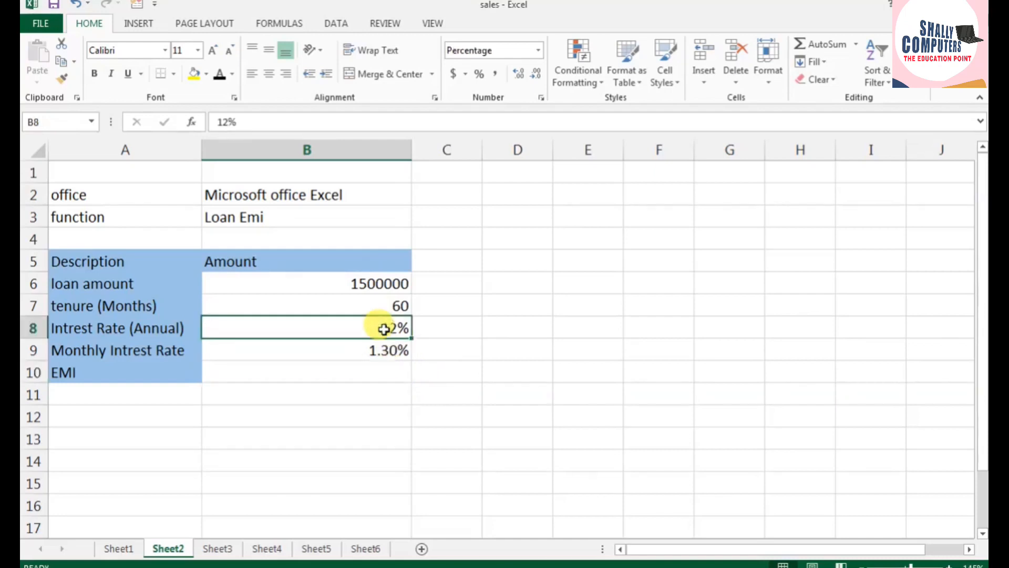
{"action": "left_click", "coordinate": [370, 282]}
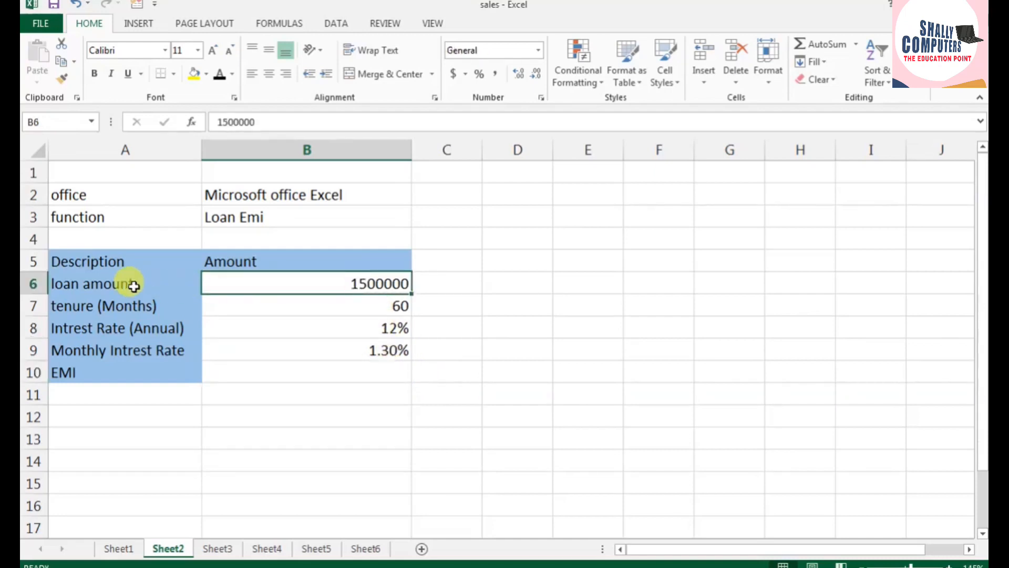
{"action": "left_click_drag", "start_coordinate": [131, 284], "coordinate": [284, 284]}
{"action": "left_click_drag", "start_coordinate": [137, 307], "coordinate": [308, 305]}
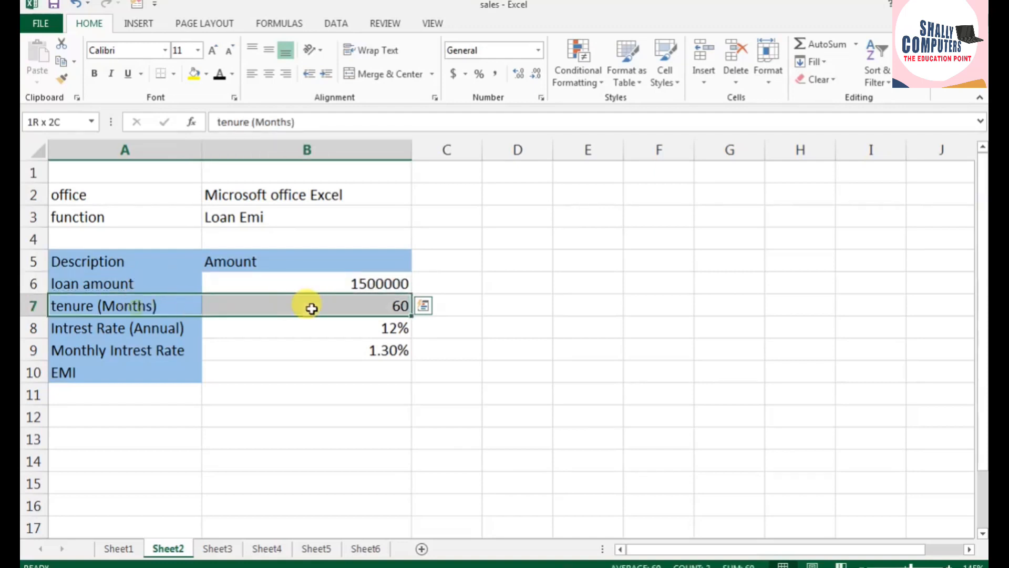
{"action": "left_click_drag", "start_coordinate": [128, 326], "coordinate": [266, 327]}
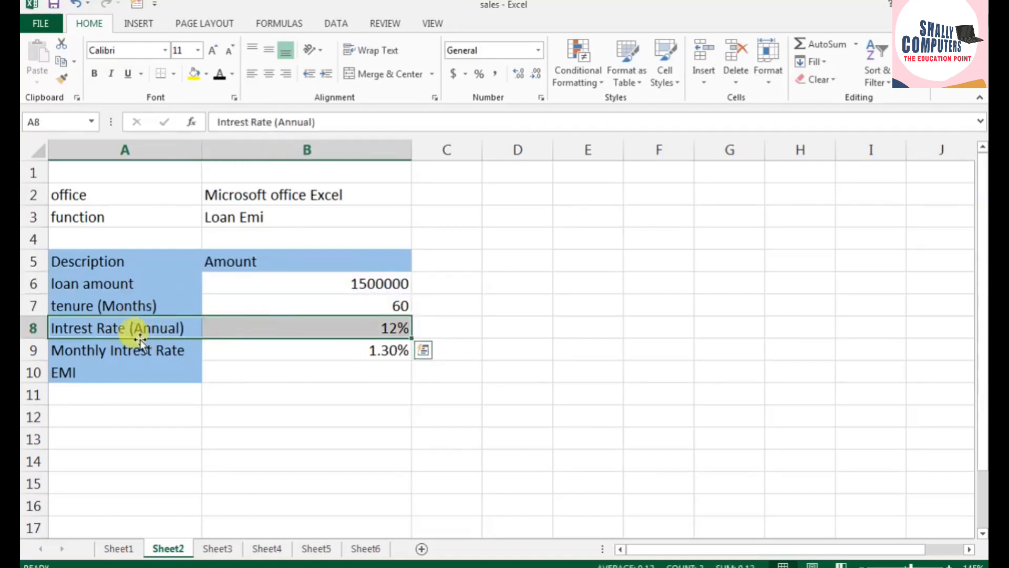
{"action": "left_click_drag", "start_coordinate": [132, 341], "coordinate": [313, 344]}
{"action": "left_click_drag", "start_coordinate": [148, 367], "coordinate": [270, 372]}
Step: Apply a yellow fill to the office and function header rows in A2:B3
{"action": "left_click_drag", "start_coordinate": [119, 195], "coordinate": [240, 218]}
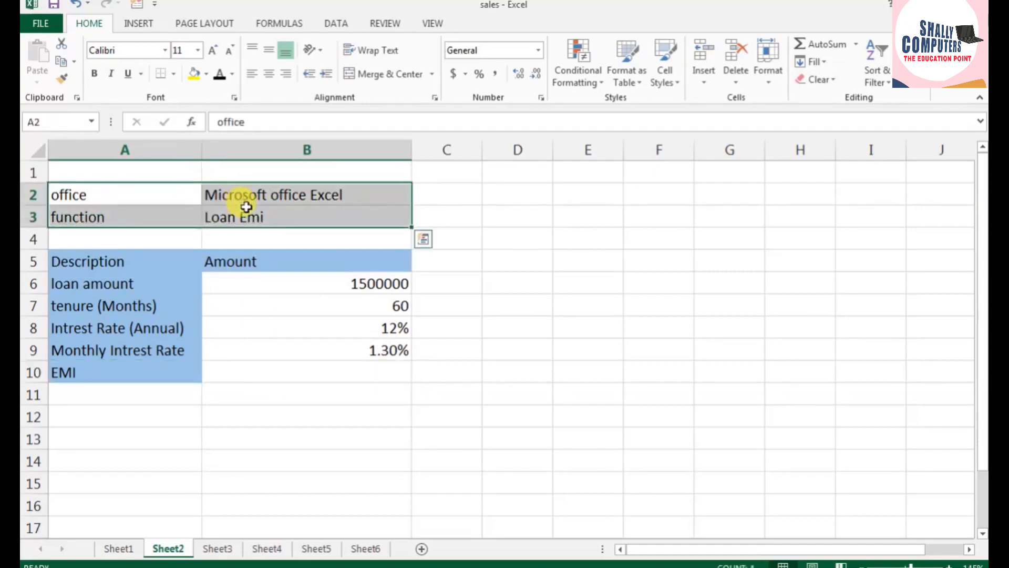
{"action": "left_click", "coordinate": [194, 74]}
Step: Write the formula =pmt(B9,B7,B6) in B10 from the monthly interest rate, tenure and loan amount
{"action": "left_click", "coordinate": [289, 377]}
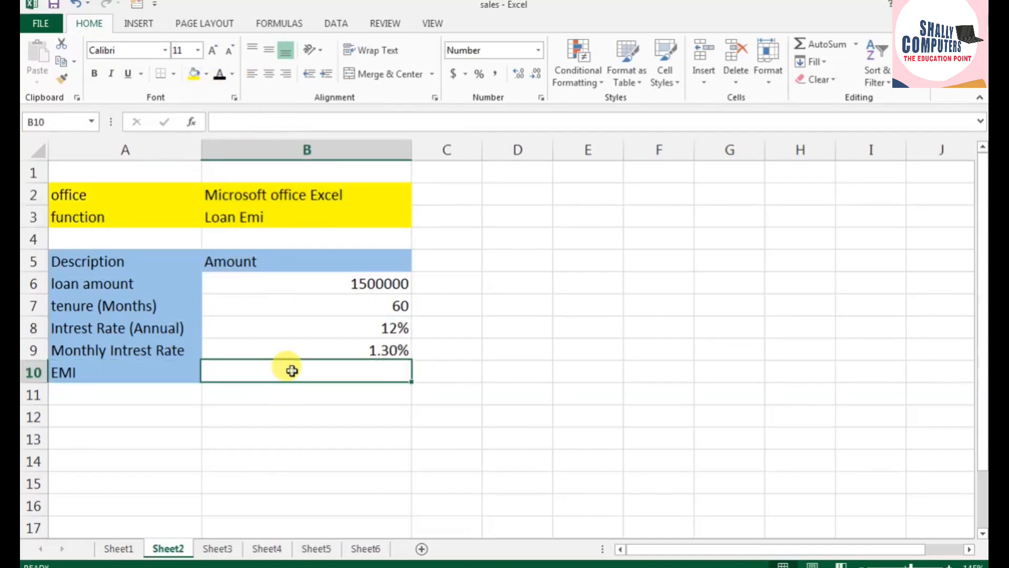
{"action": "left_click", "coordinate": [947, 565]}
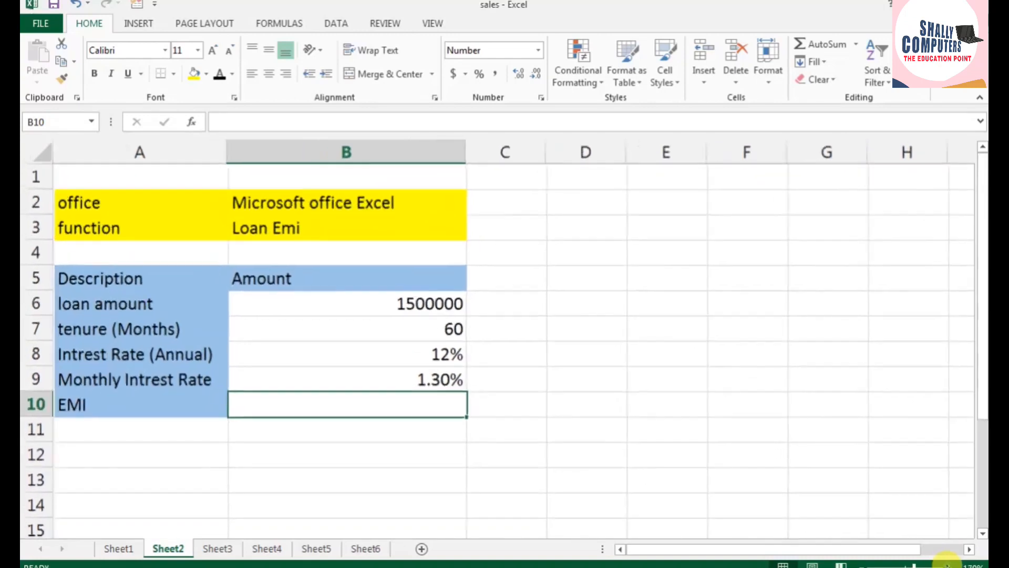
{"action": "left_click", "coordinate": [947, 564]}
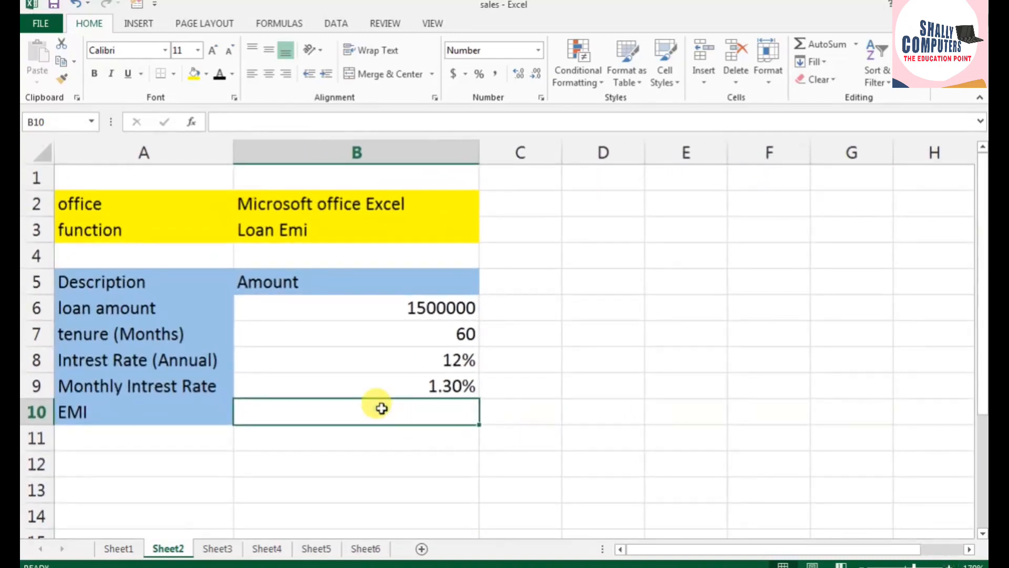
{"action": "type", "text": "="}
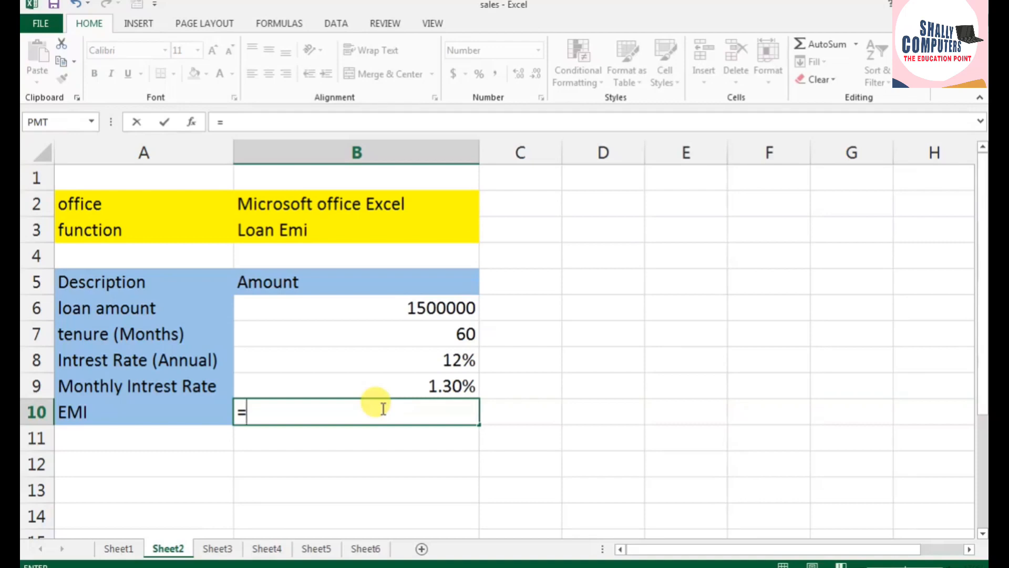
{"action": "type", "text": "pmt"}
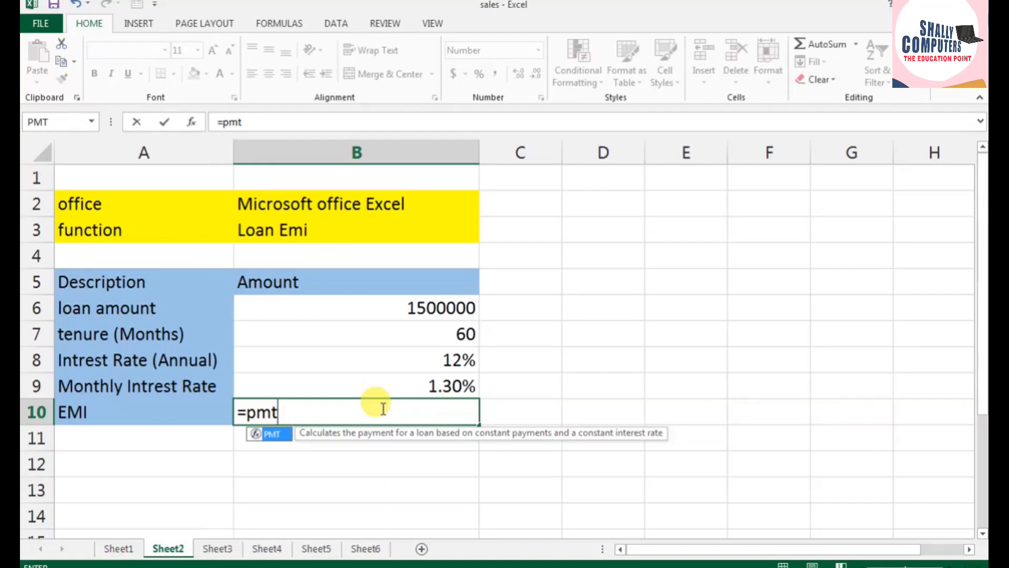
{"action": "type", "text": "("}
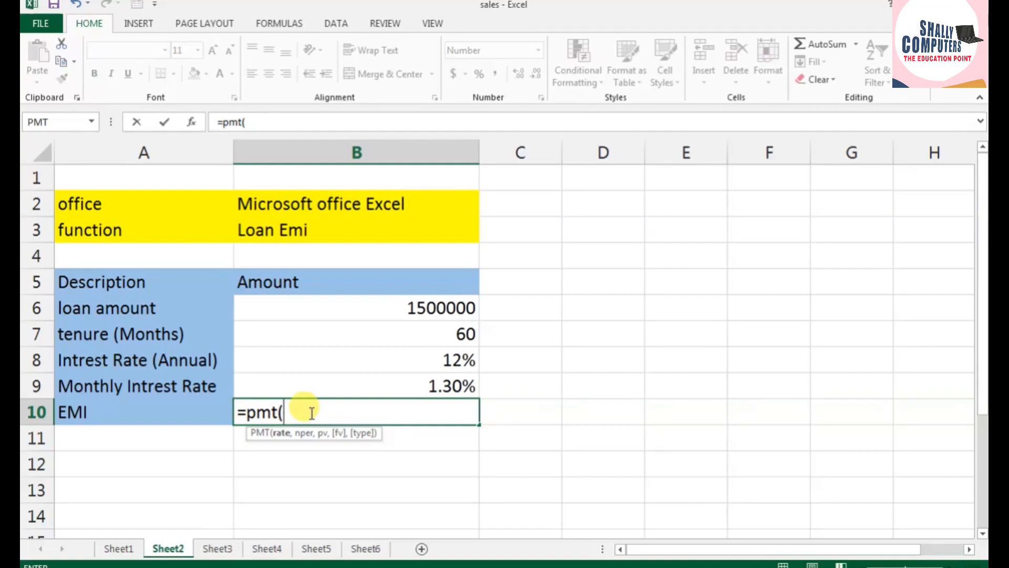
{"action": "left_click", "coordinate": [370, 389]}
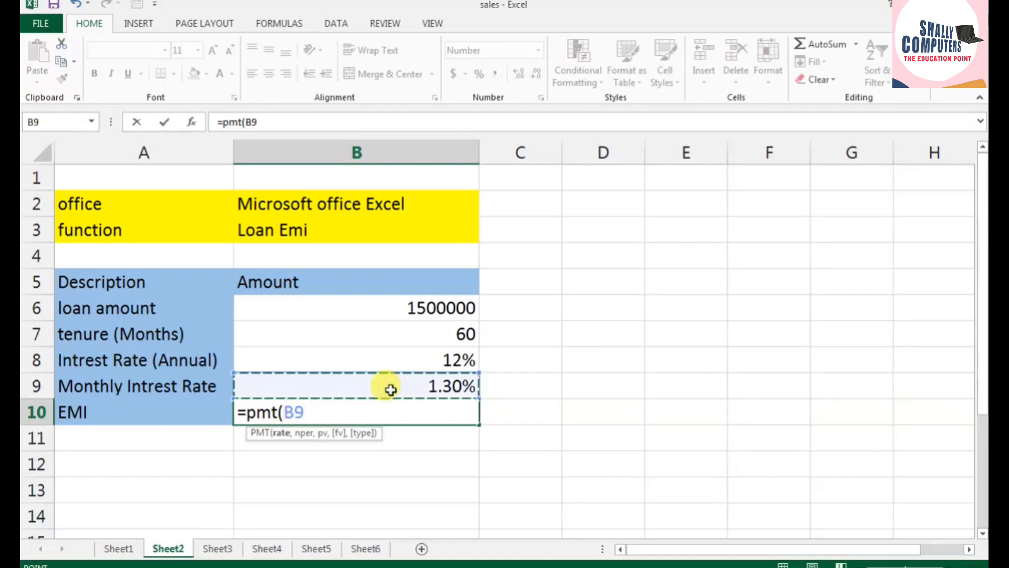
{"action": "type", "text": ","}
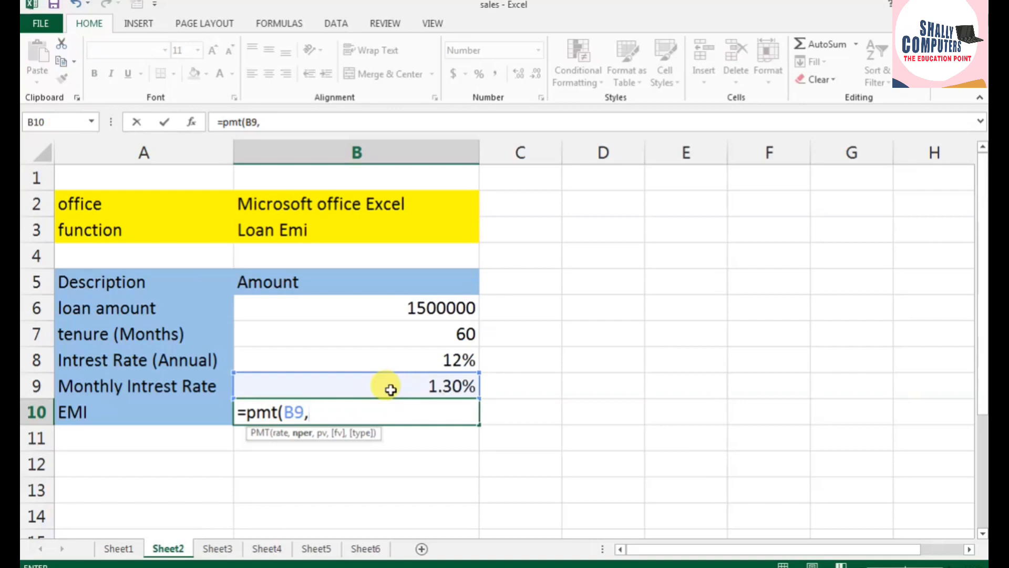
{"action": "left_click", "coordinate": [395, 333]}
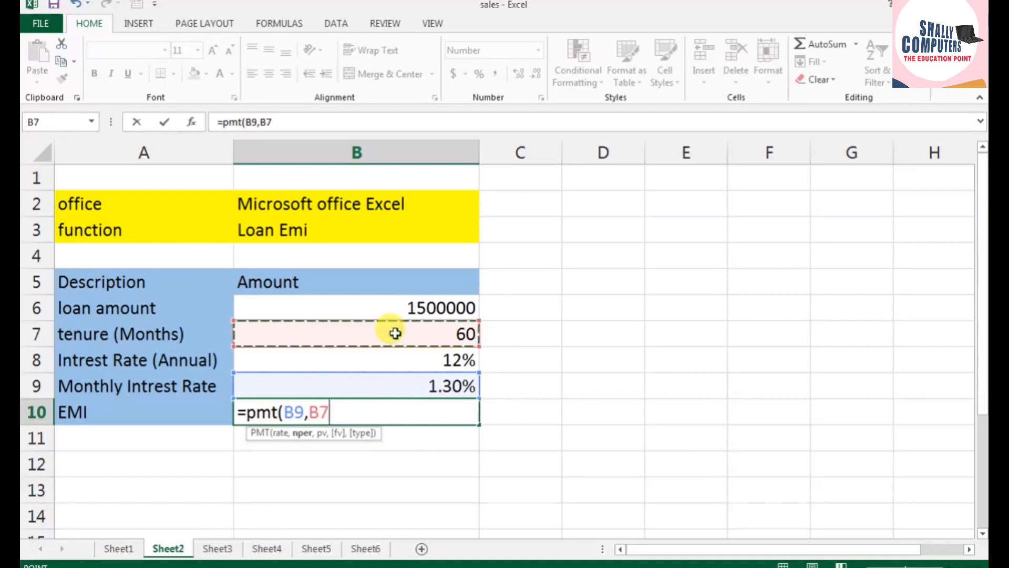
{"action": "type", "text": ","}
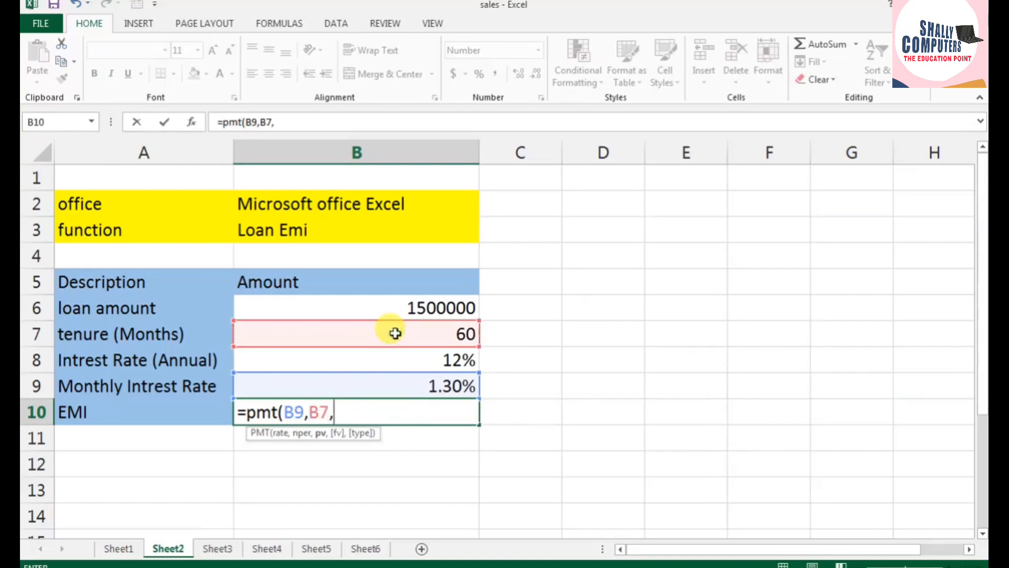
{"action": "left_click", "coordinate": [386, 307]}
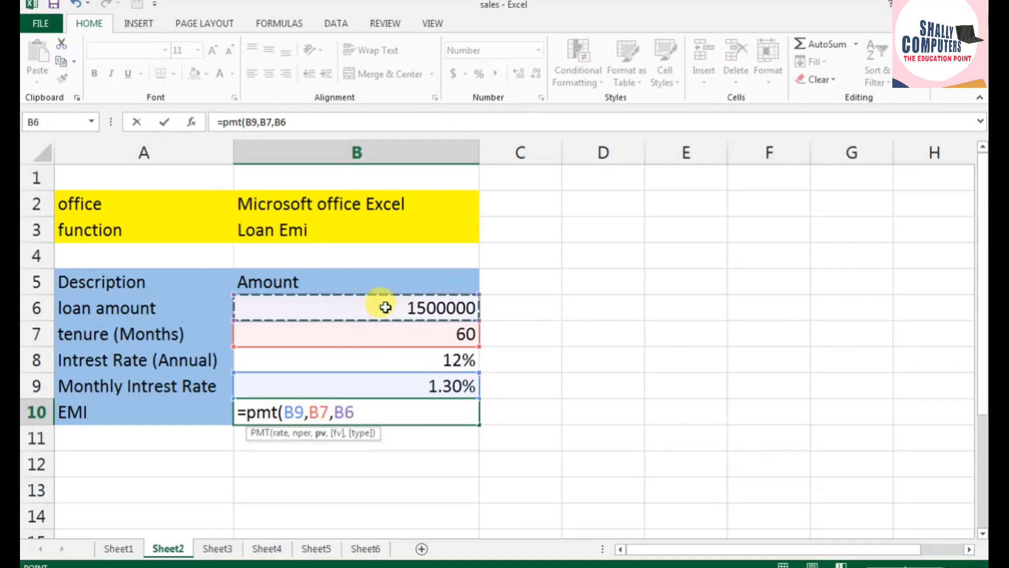
{"action": "type", "text": ")"}
Step: Put a minus sign before PMT in the EMI formula in B10 and commit it
{"action": "left_click", "coordinate": [247, 412]}
{"action": "type", "text": "-"}
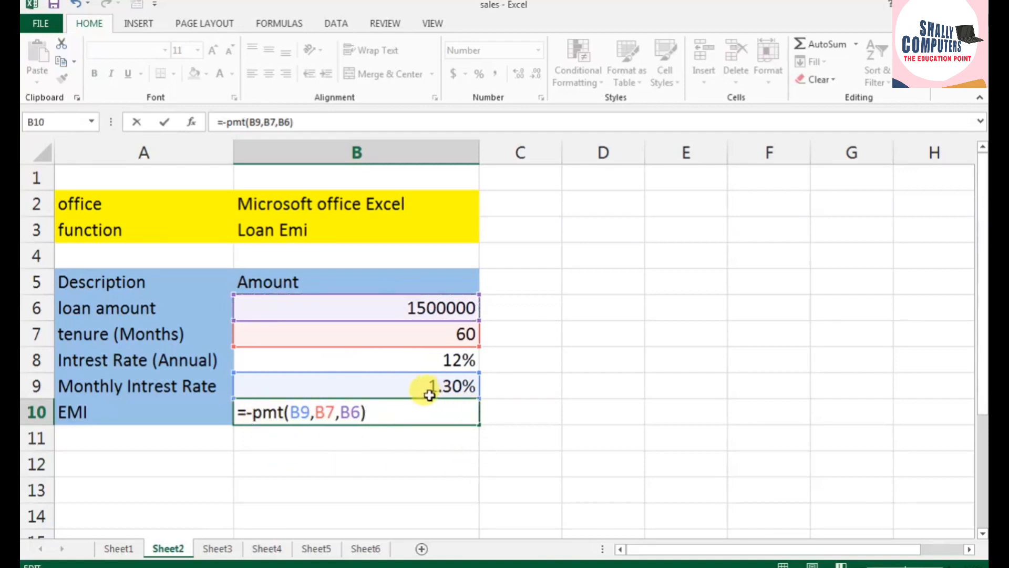
{"action": "key", "text": "Return"}
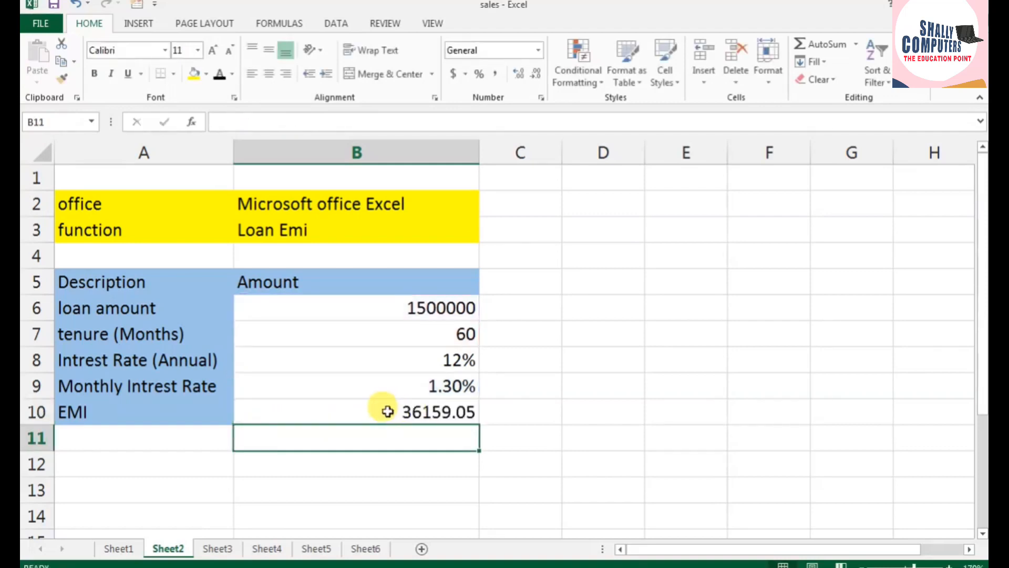
{"action": "left_click", "coordinate": [397, 411]}
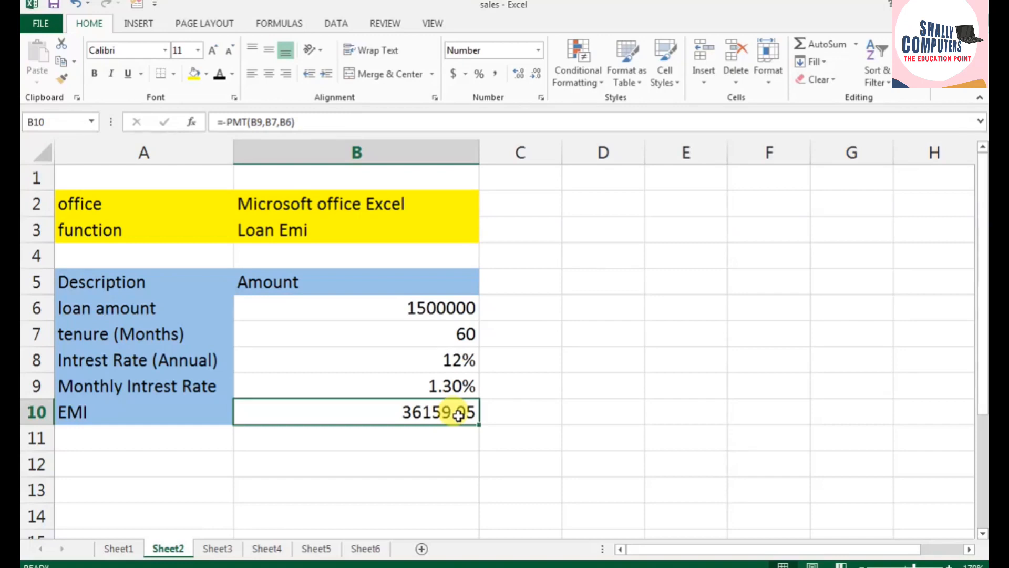
{"action": "left_click", "coordinate": [526, 411]}
{"action": "left_click_drag", "start_coordinate": [457, 333], "coordinate": [180, 332]}
{"action": "left_click", "coordinate": [527, 412]}
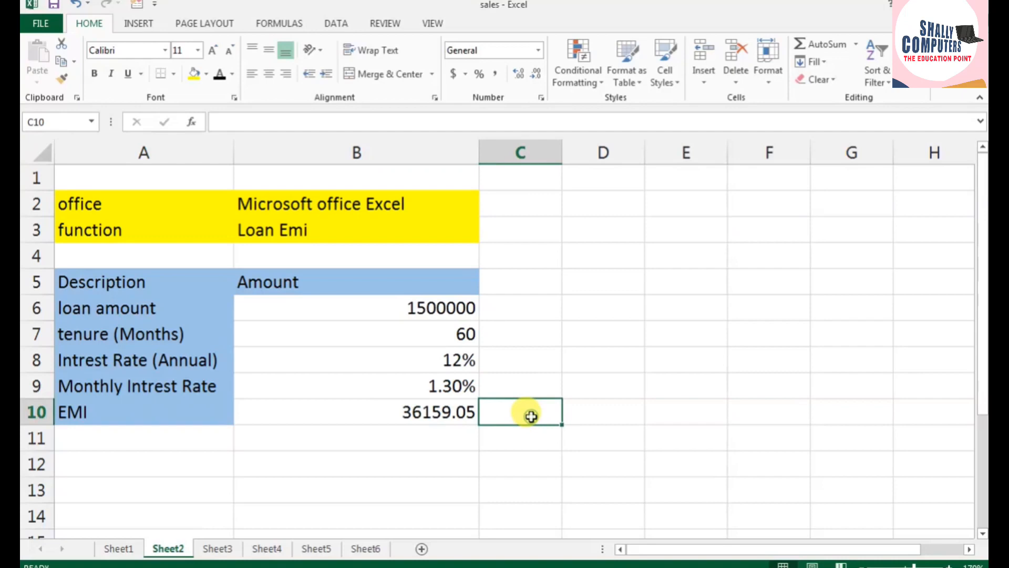
Step: Add the label Total in A11 below the EMI row
{"action": "left_click", "coordinate": [455, 444]}
{"action": "left_click", "coordinate": [151, 441]}
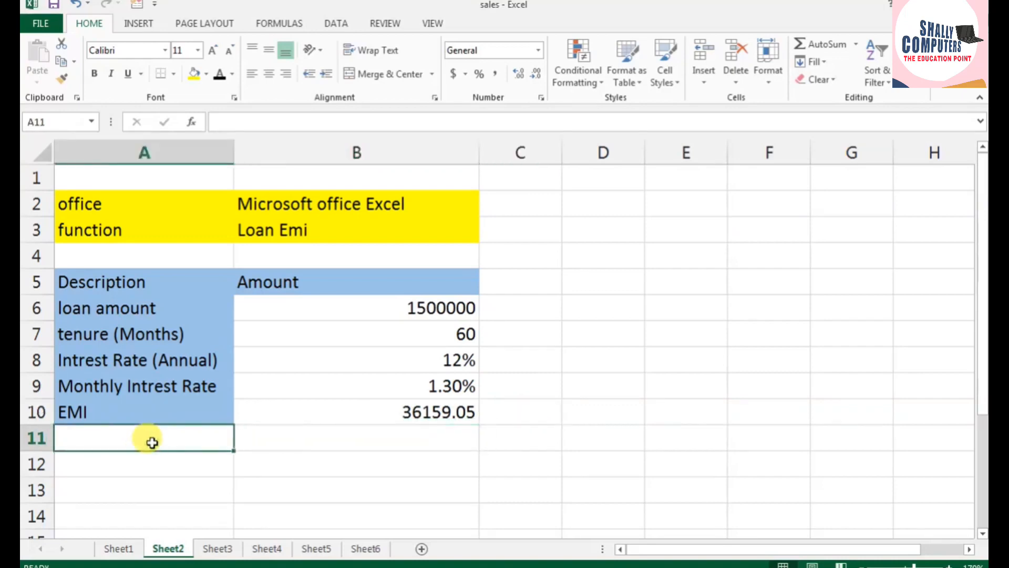
{"action": "type", "text": "Total"}
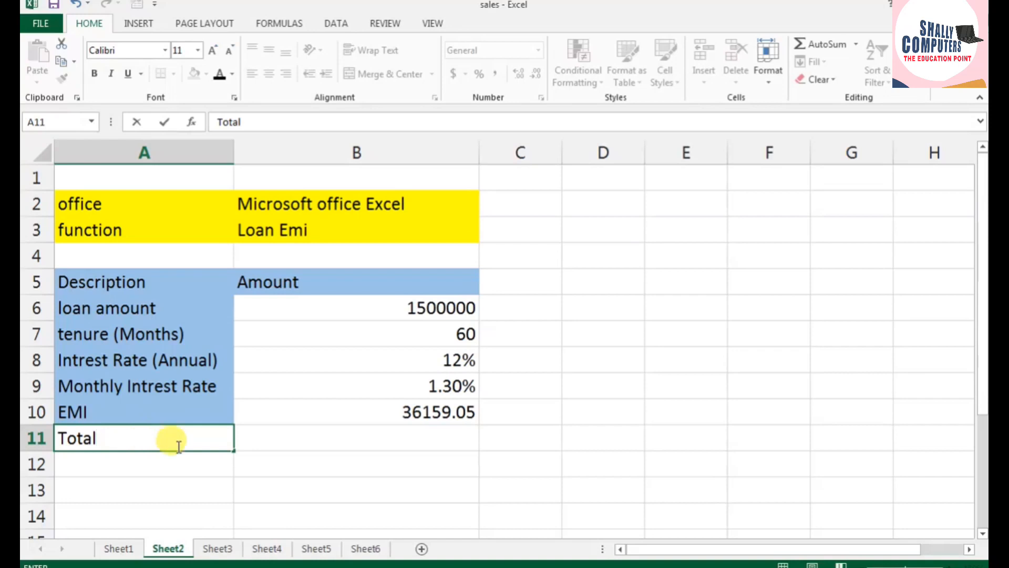
Step: Calculate the total repayment in B11 with =(B10*B7), multiplying the EMI by the tenure
{"action": "left_click", "coordinate": [259, 443]}
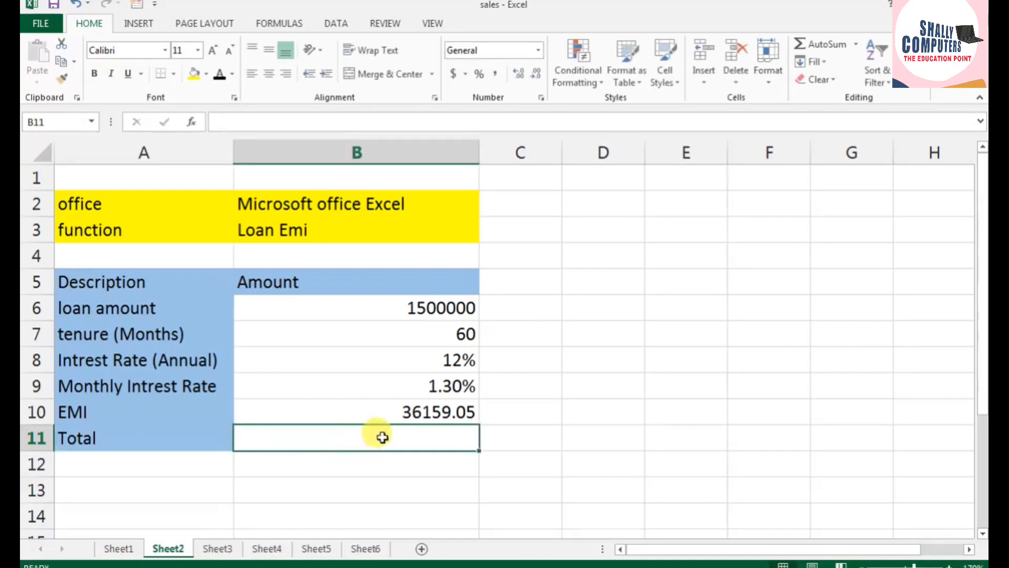
{"action": "type", "text": "="}
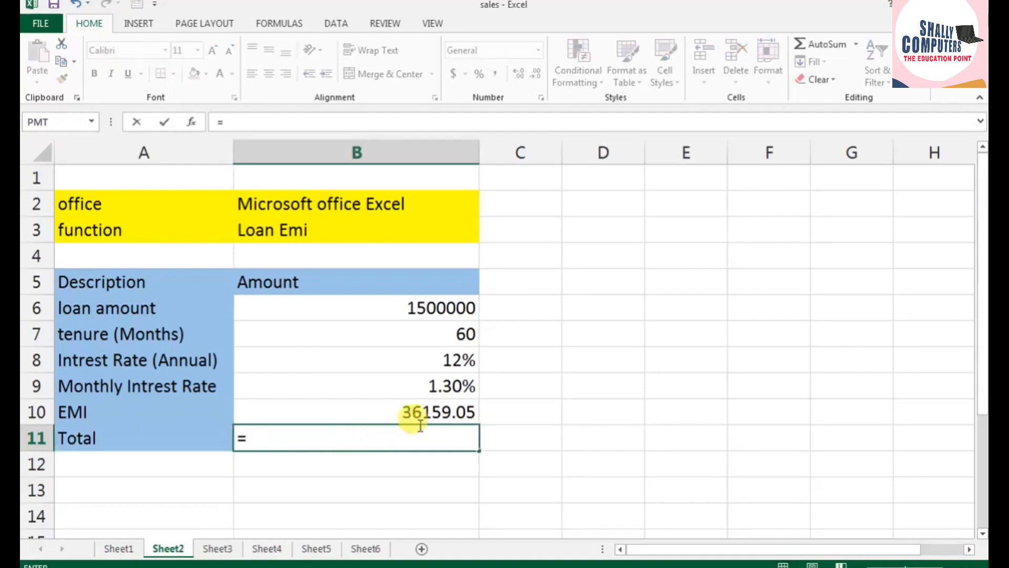
{"action": "type", "text": "("}
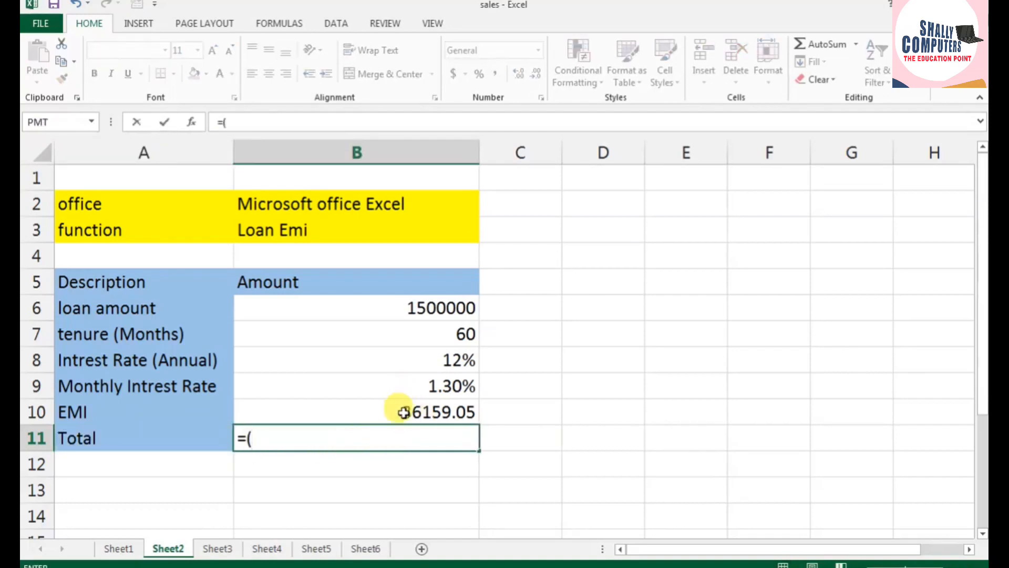
{"action": "left_click", "coordinate": [403, 412]}
{"action": "type", "text": "*"}
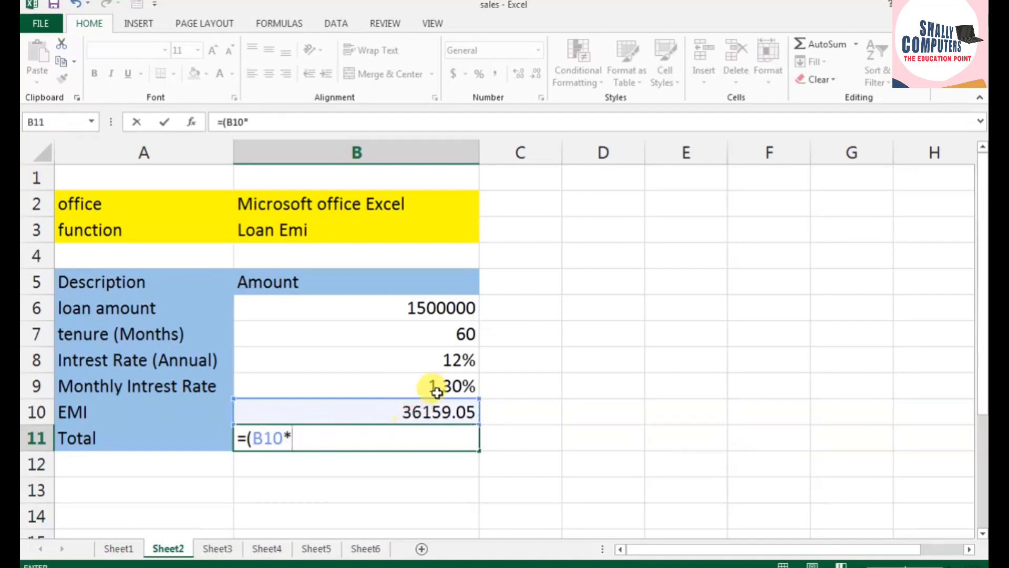
{"action": "left_click", "coordinate": [437, 334]}
{"action": "type", "text": ")"}
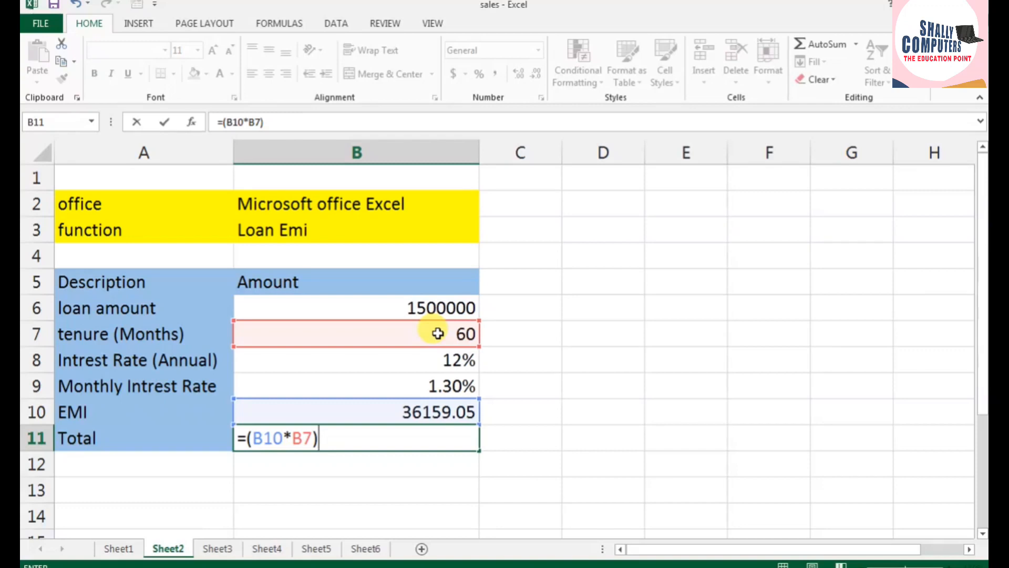
{"action": "key", "text": "Return"}
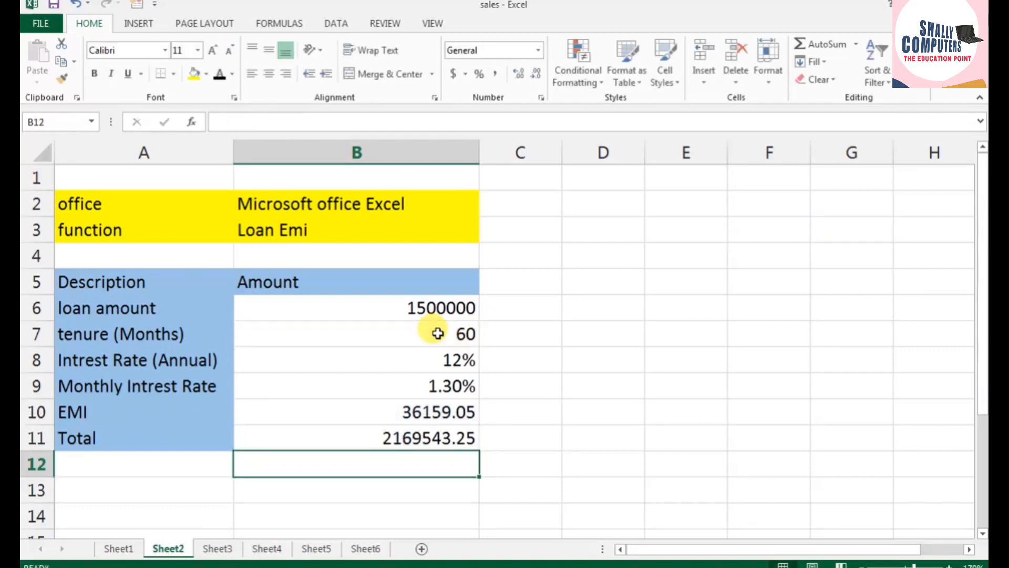
Step: Highlight the total repayment in B11 with a yellow fill
{"action": "left_click", "coordinate": [431, 437]}
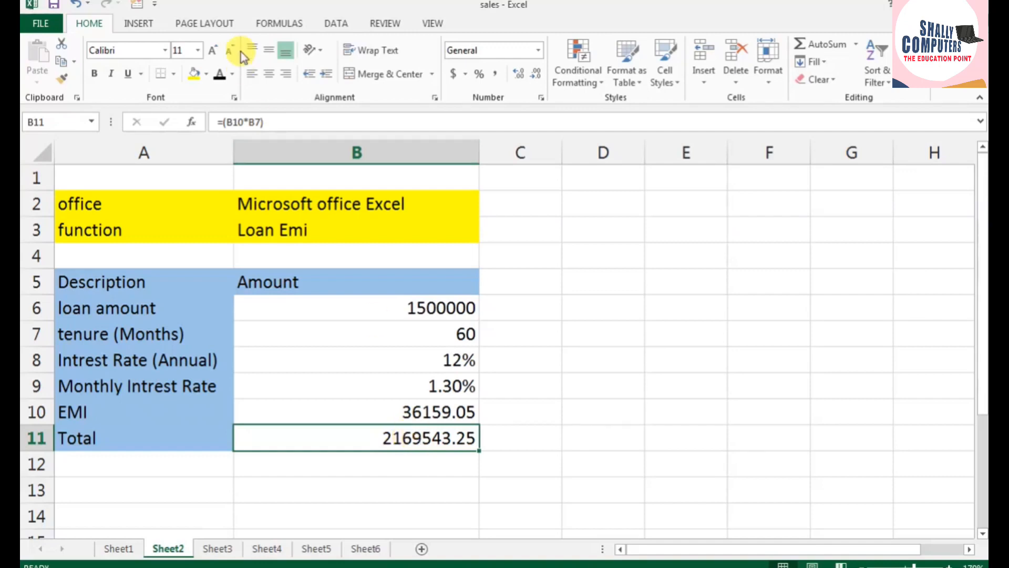
{"action": "left_click", "coordinate": [194, 74]}
{"action": "left_click", "coordinate": [539, 363]}
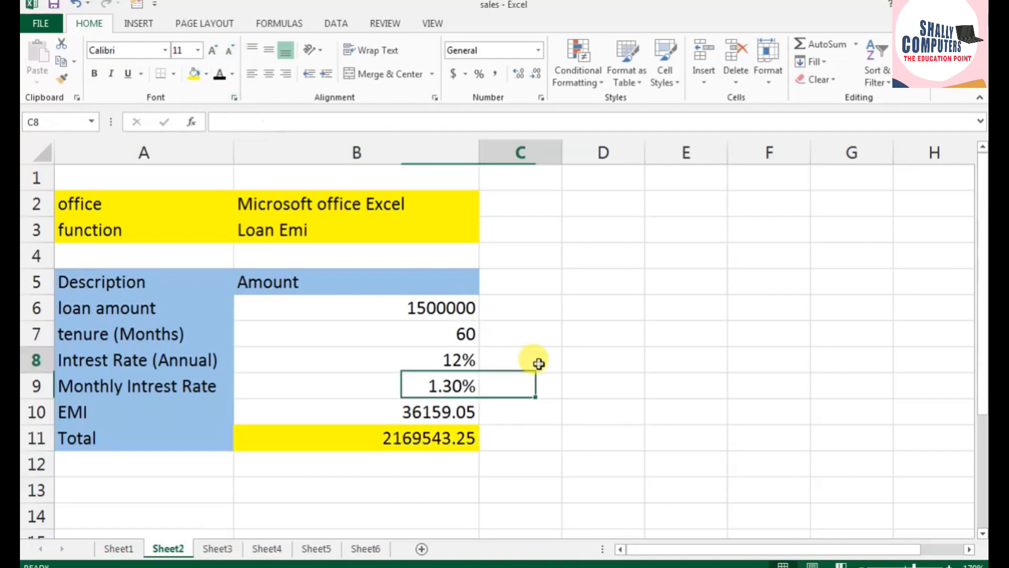
Step: On Sheet3, convert the kilometer length in B2 to miles in C2 with =CONVERT(B2,"km","mi")
{"action": "left_click", "coordinate": [231, 549]}
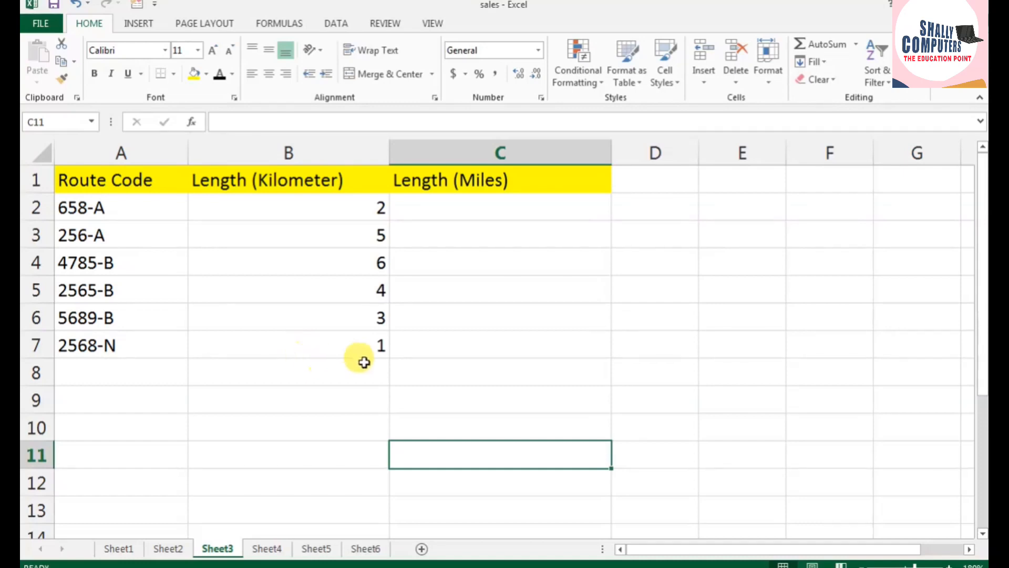
{"action": "left_click", "coordinate": [413, 206]}
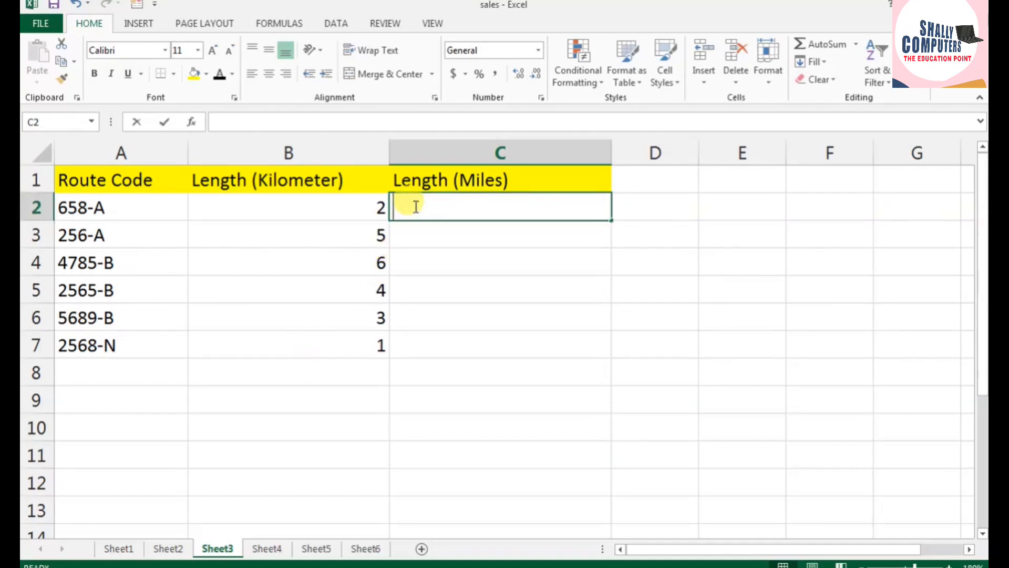
{"action": "type", "text": "=convert"}
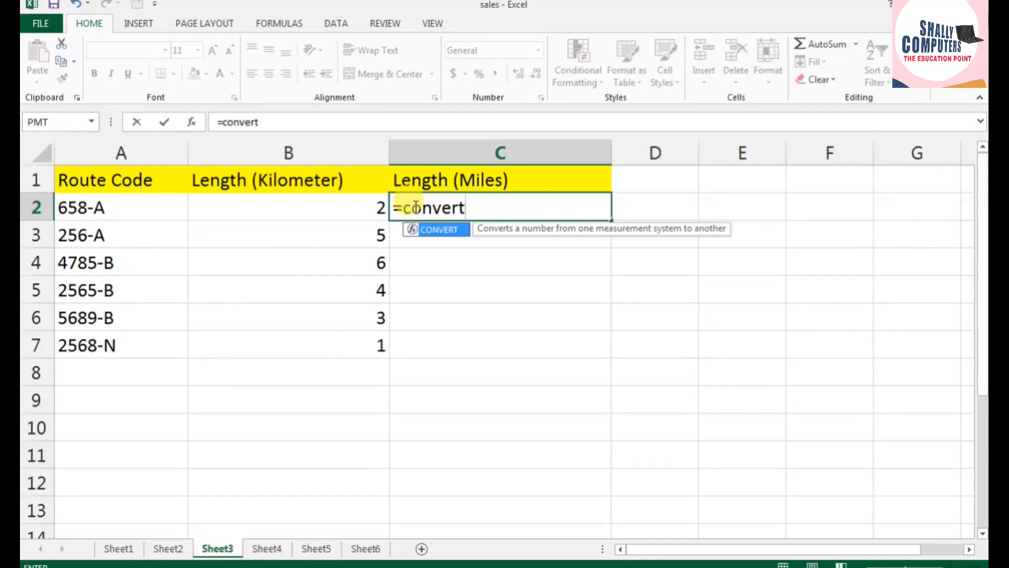
{"action": "type", "text": "("}
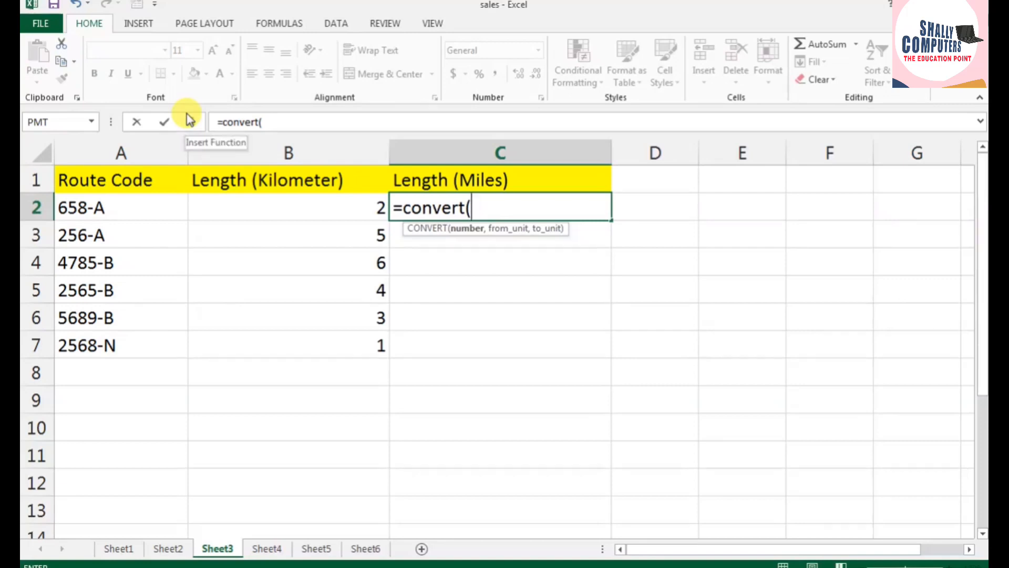
{"action": "left_click", "coordinate": [252, 207]}
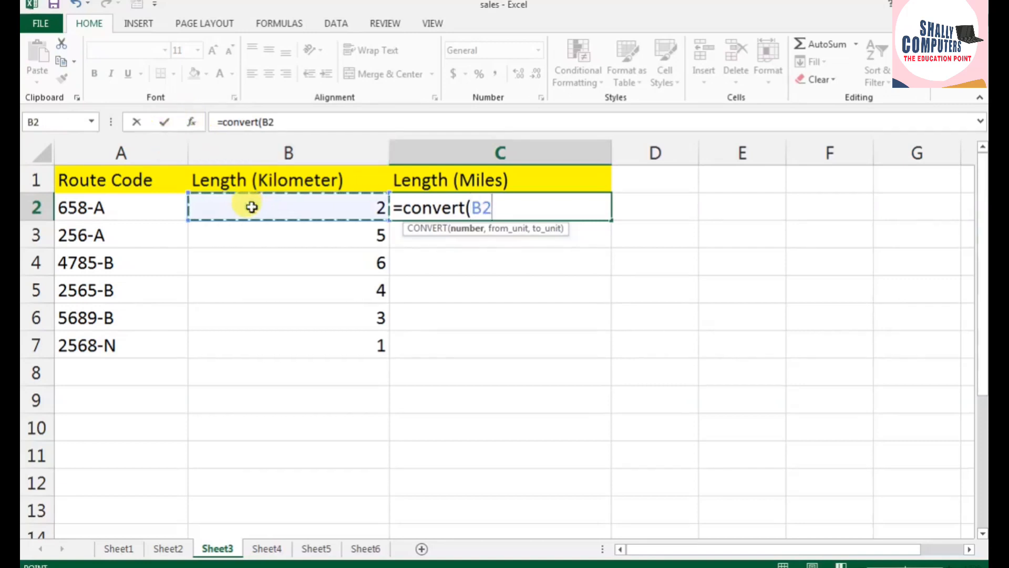
{"action": "type", "text": ",\""}
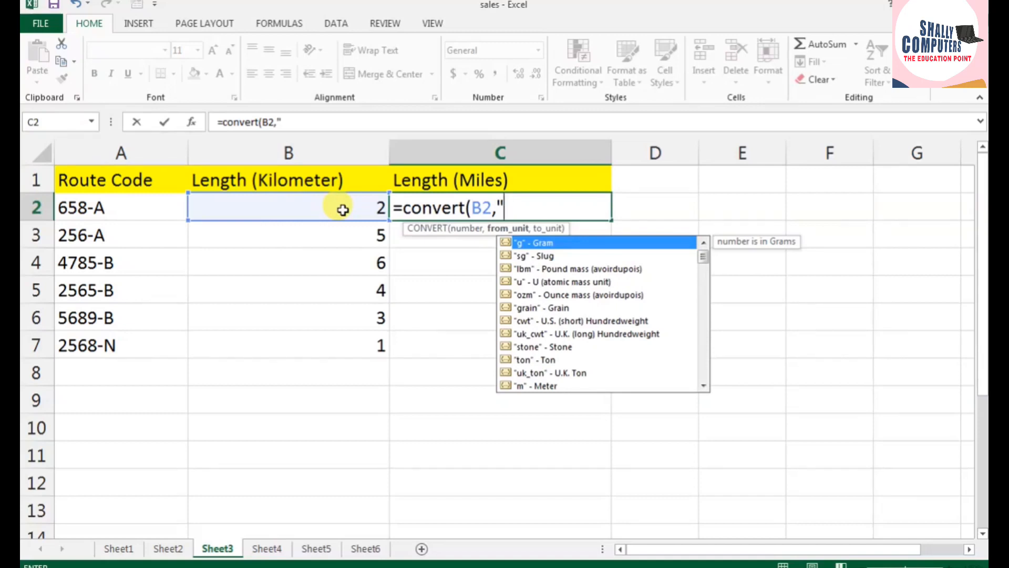
{"action": "type", "text": "km\","}
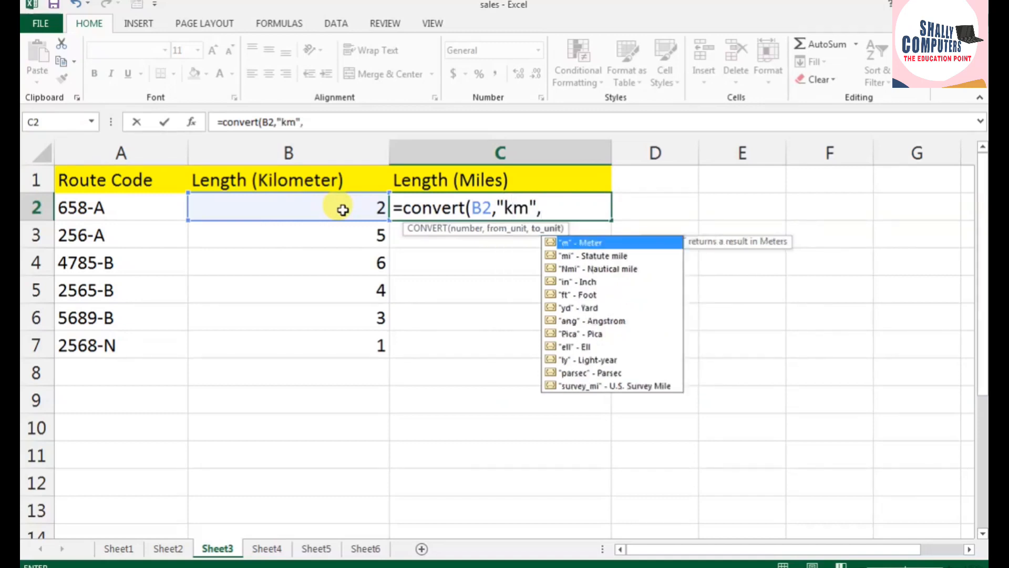
{"action": "type", "text": "\"mi"}
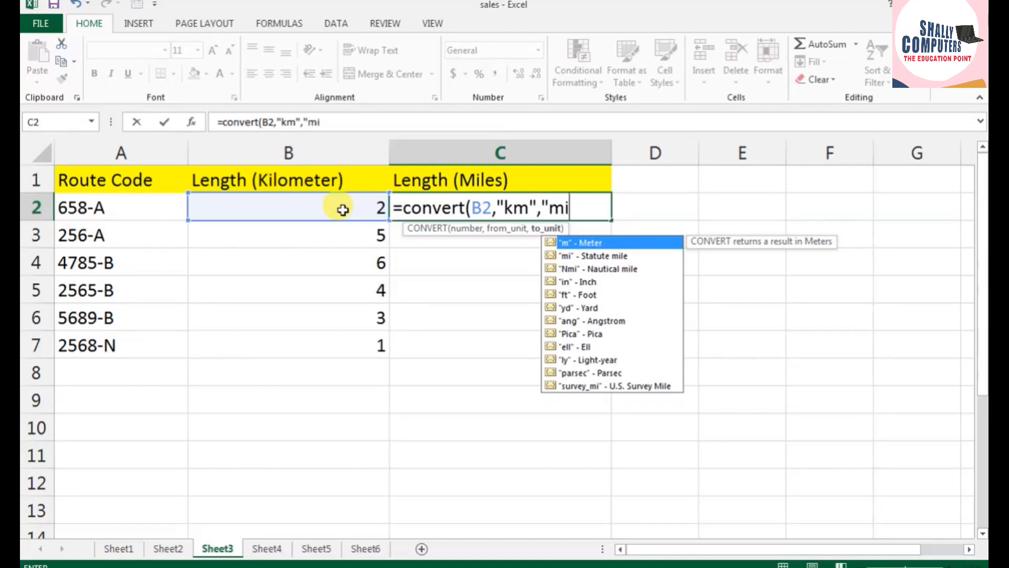
{"action": "type", "text": "\")"}
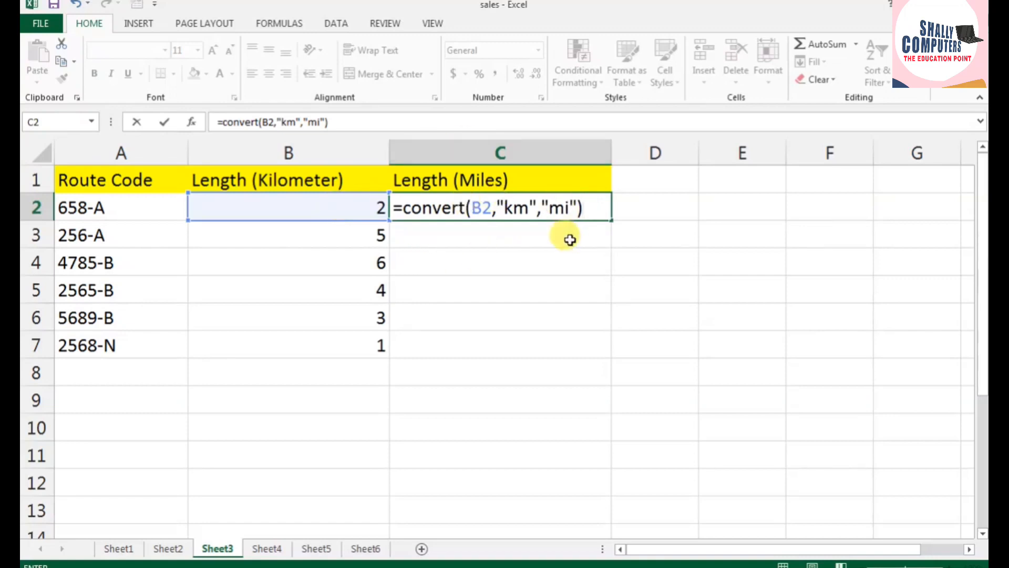
{"action": "key", "text": "Return"}
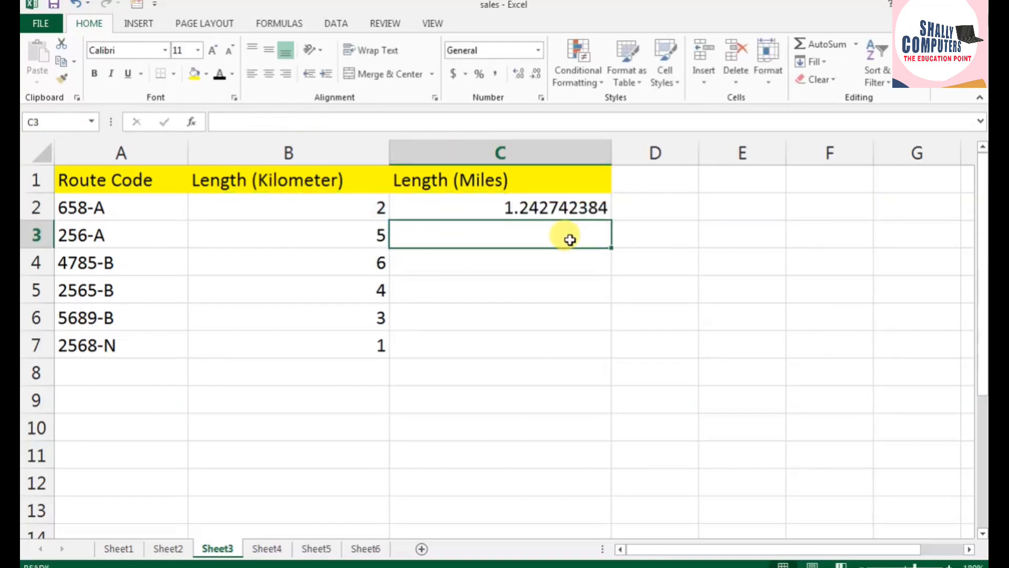
Step: Fill the miles conversion formula from C2 down to C7 for the remaining routes
{"action": "left_click", "coordinate": [562, 209]}
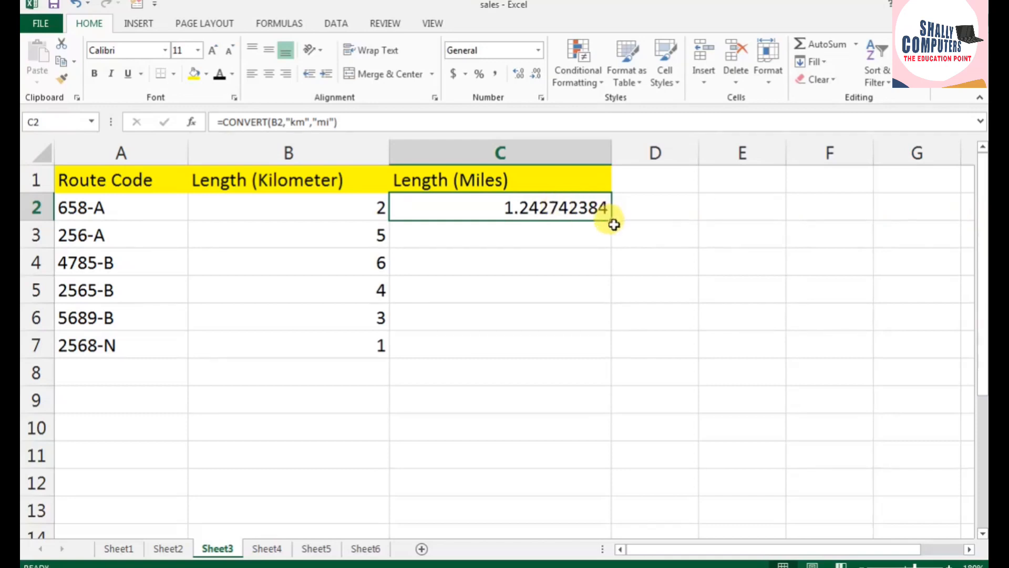
{"action": "left_click_drag", "start_coordinate": [610, 221], "coordinate": [601, 357]}
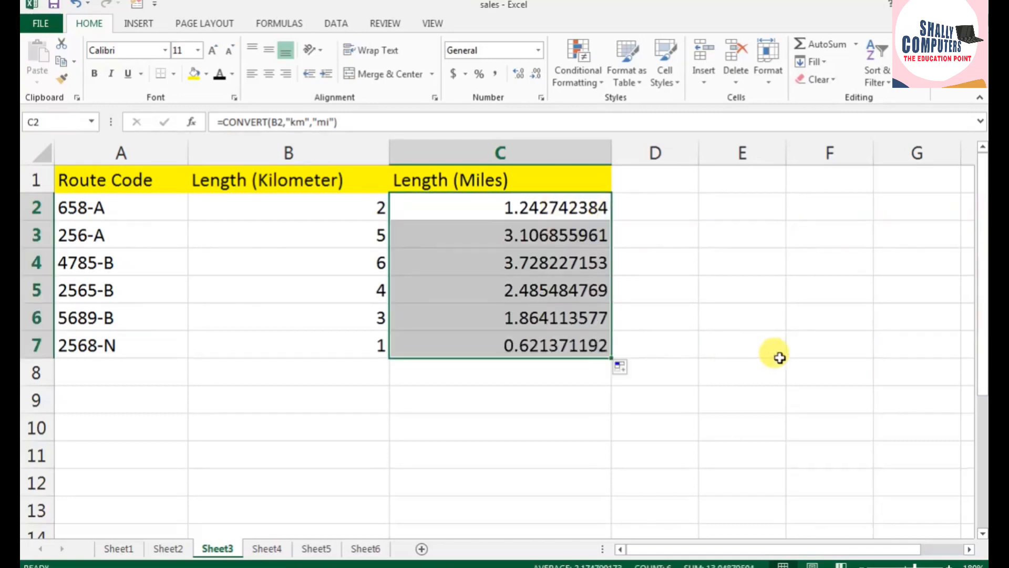
{"action": "left_click", "coordinate": [779, 357]}
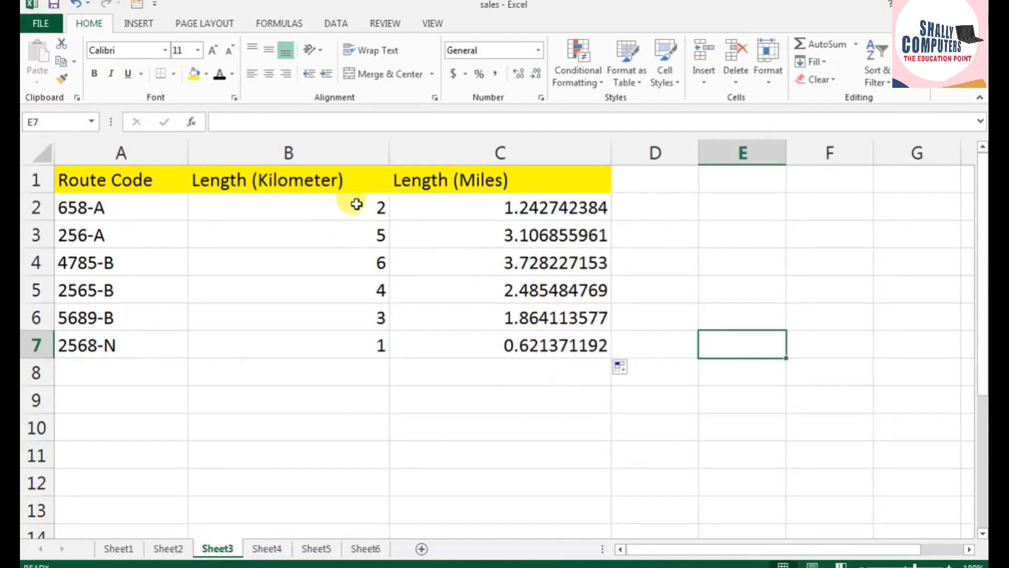
Step: Set the kilometer length of route 658-A in B2 to 5
{"action": "left_click", "coordinate": [356, 210]}
{"action": "type", "text": "5"}
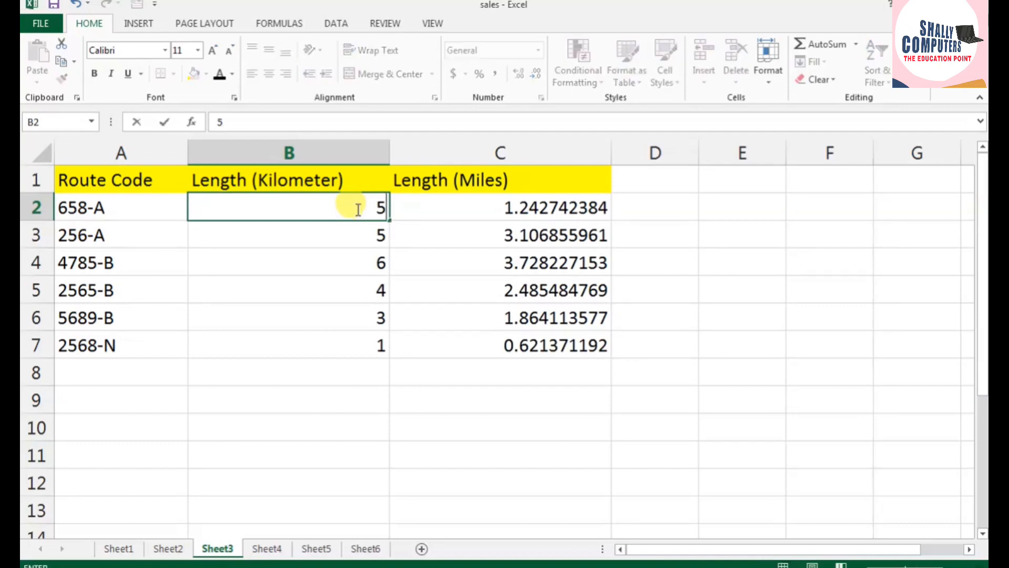
{"action": "key", "text": "Return"}
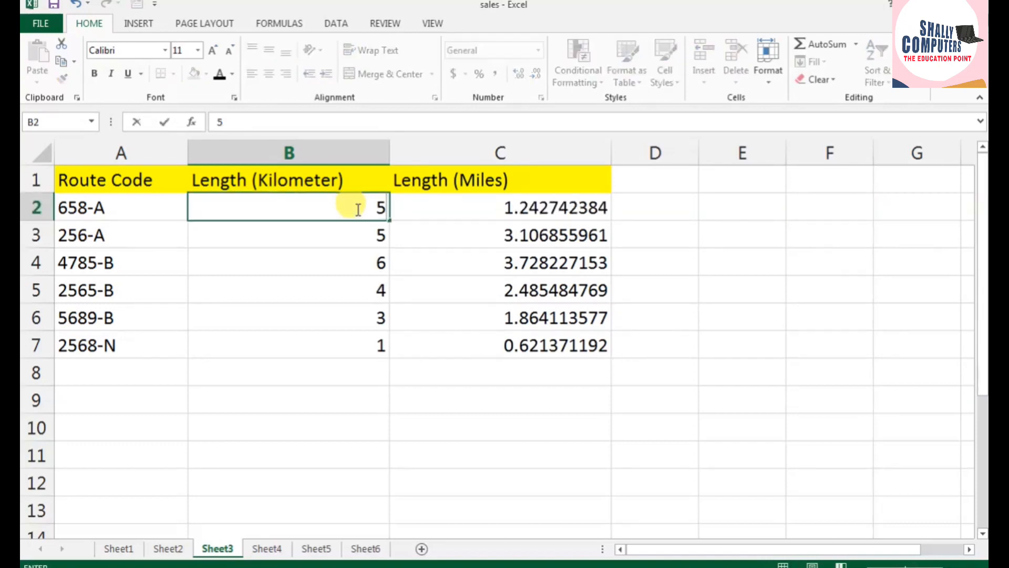
{"action": "key", "text": "Return"}
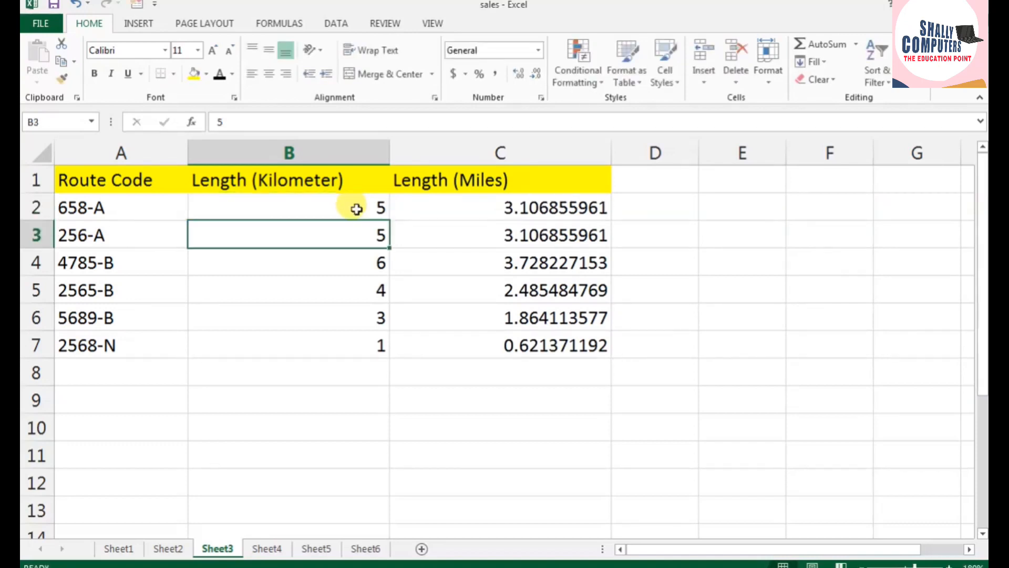
Step: Set the kilometer length of route 658-A in B2 to 8
{"action": "left_click", "coordinate": [356, 209]}
{"action": "type", "text": "8"}
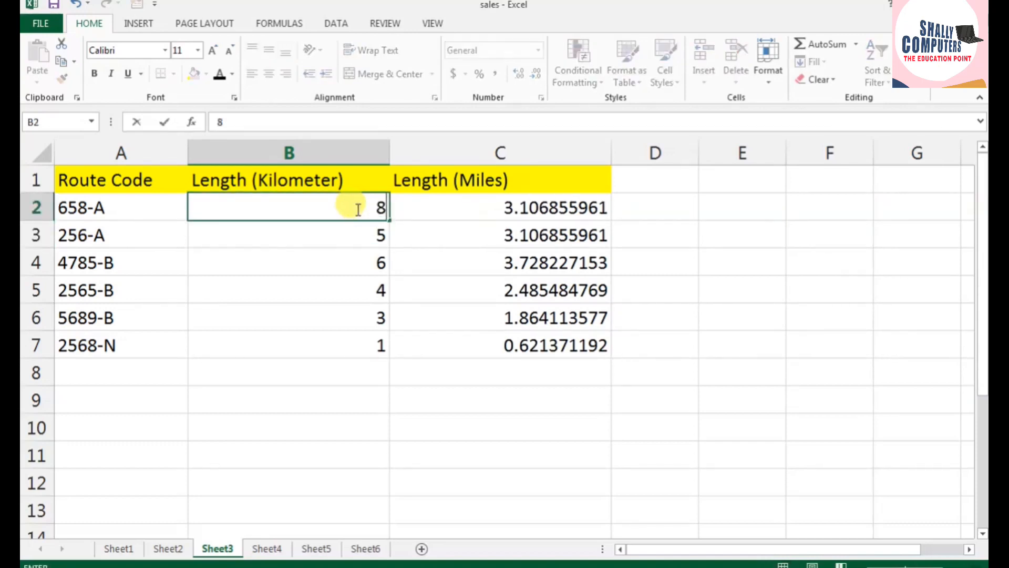
{"action": "key", "text": "Return"}
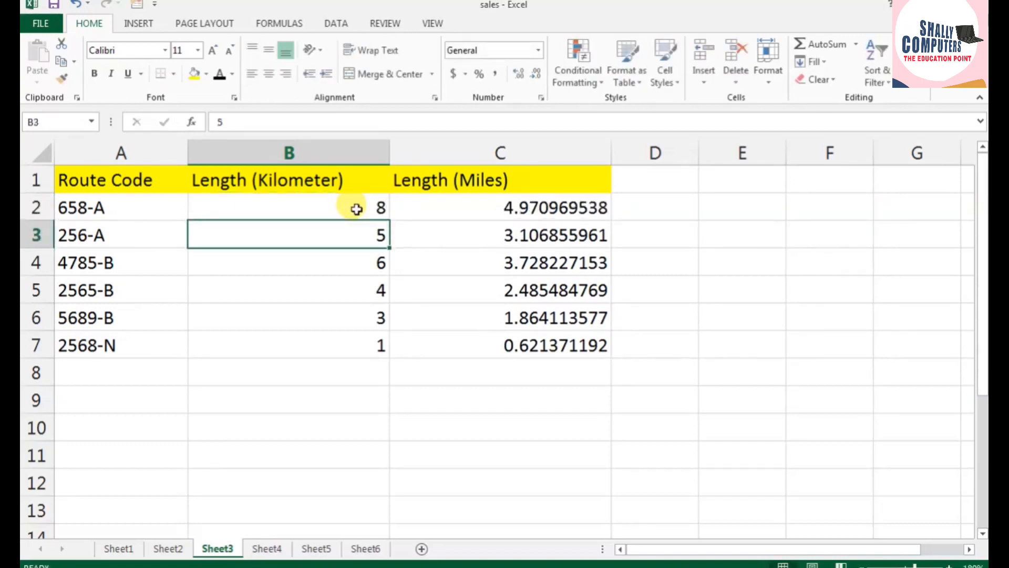
Step: Return to the loan table on Sheet2 and set the annual interest rate in B8 to 15%
{"action": "left_click", "coordinate": [168, 548]}
{"action": "left_click", "coordinate": [377, 307]}
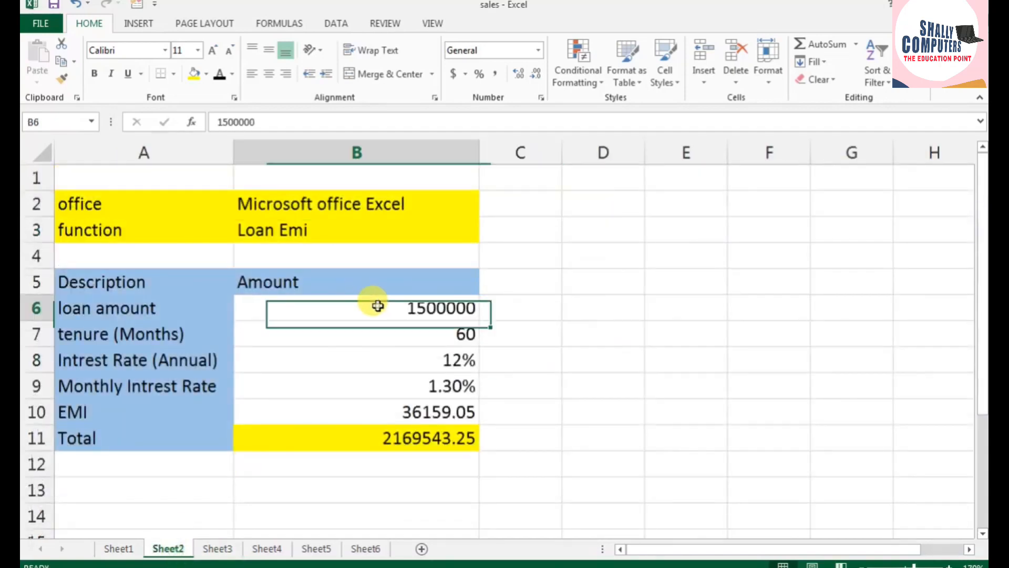
{"action": "left_click", "coordinate": [429, 358]}
{"action": "type", "text": "15"}
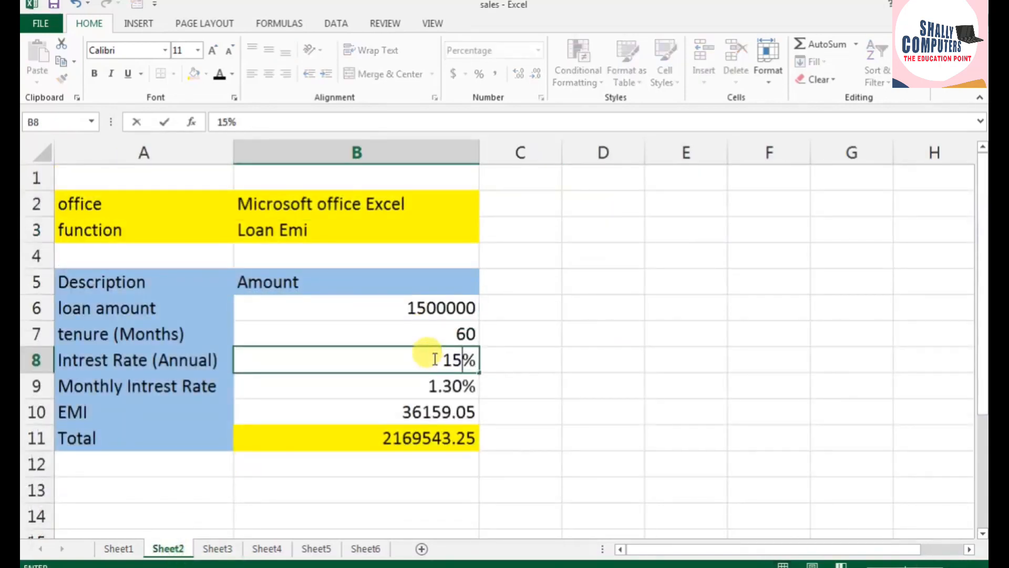
{"action": "key", "text": "Return"}
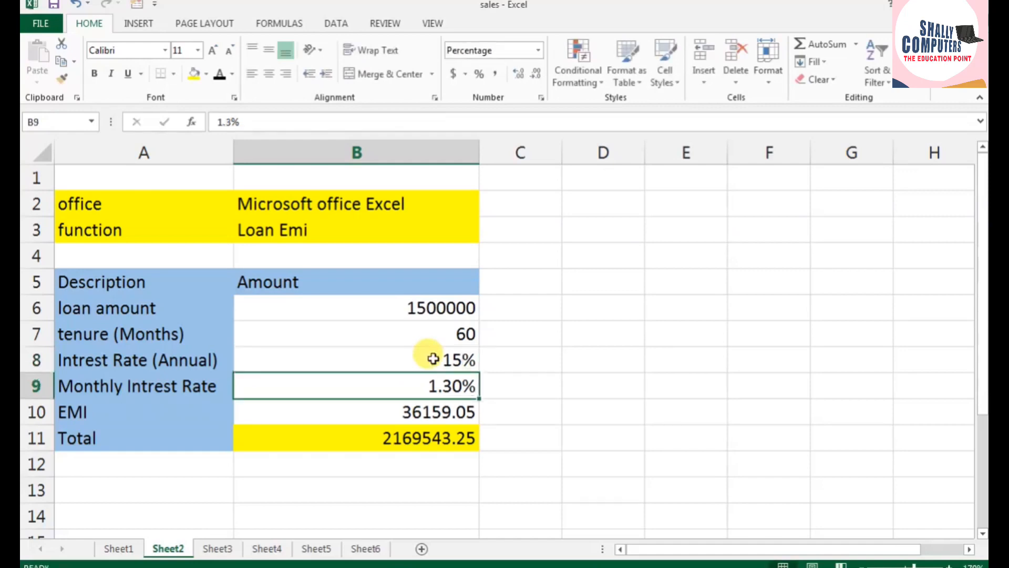
{"action": "left_click", "coordinate": [433, 359]}
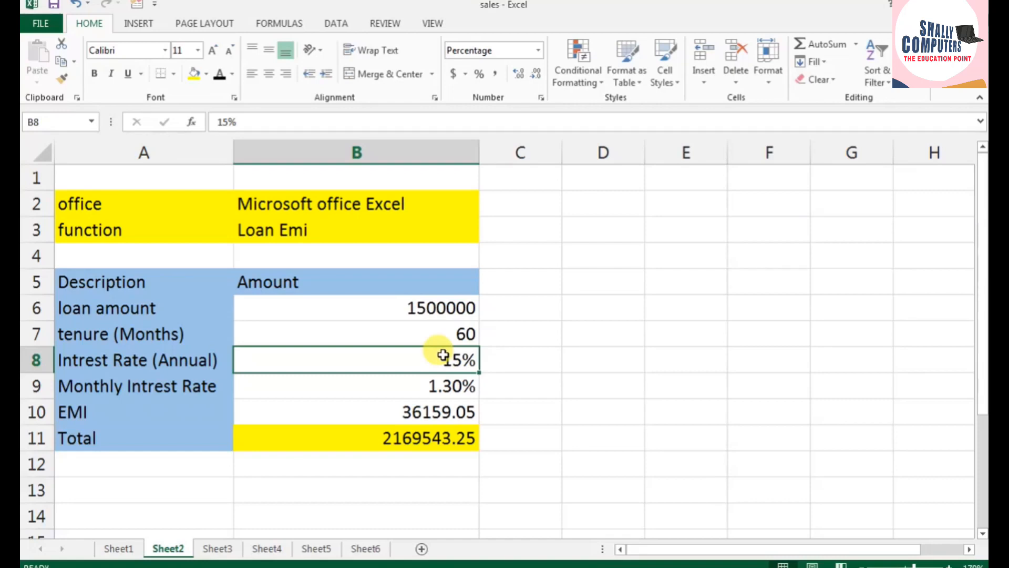
{"action": "left_click", "coordinate": [441, 439]}
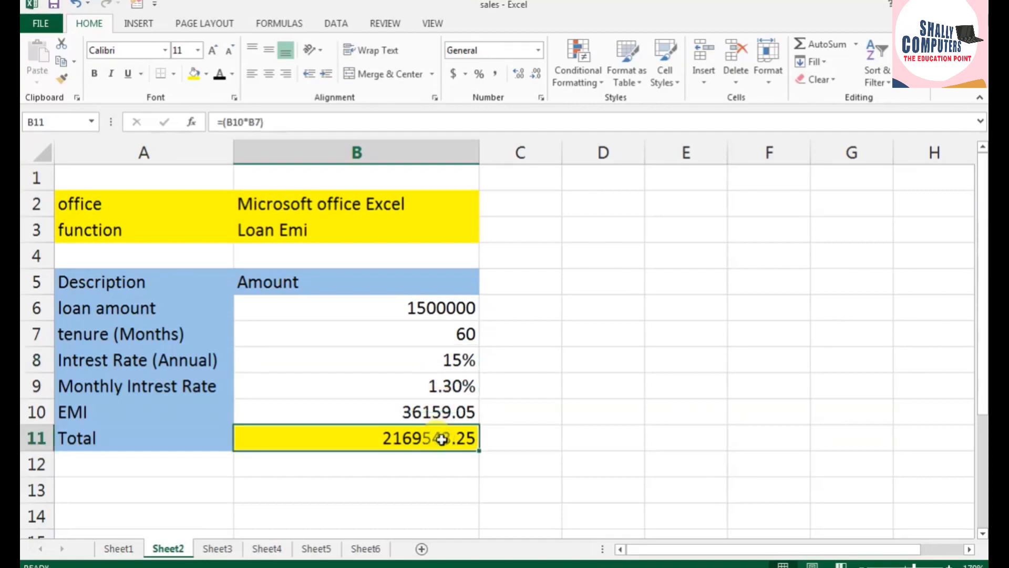
{"action": "left_click", "coordinate": [440, 412]}
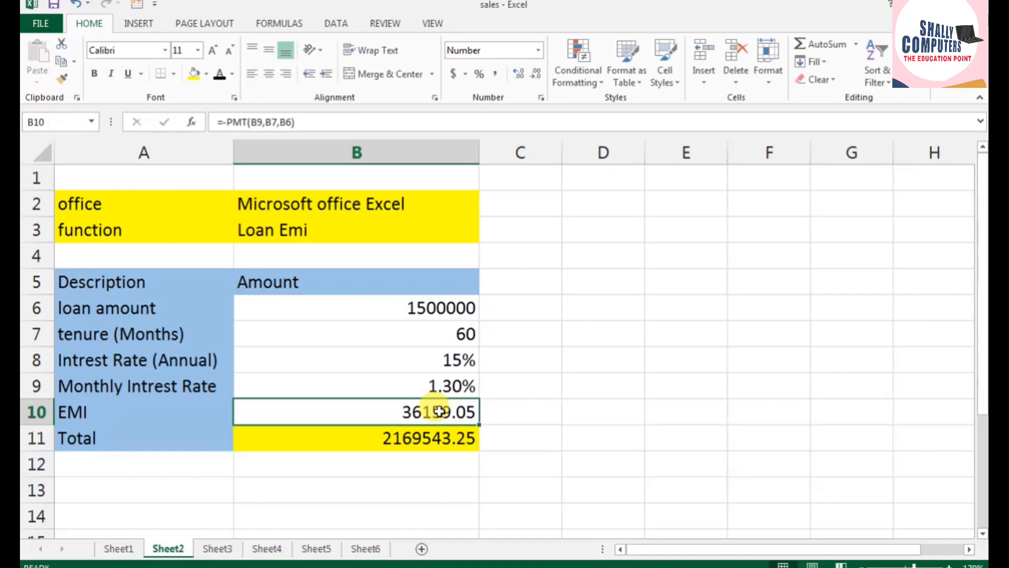
{"action": "left_click", "coordinate": [444, 359]}
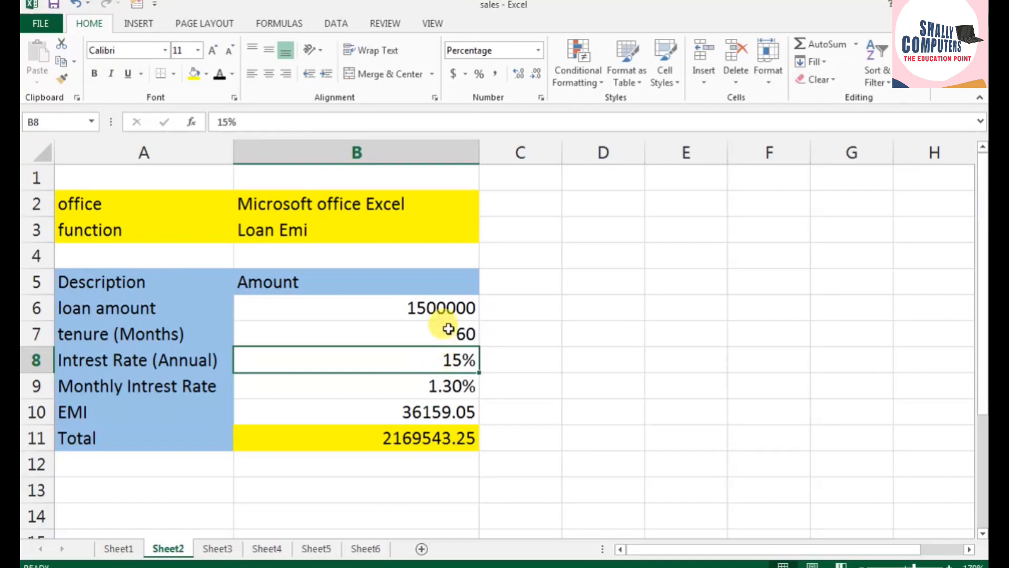
Step: Set the loan tenure in B7 to 80 months
{"action": "left_click", "coordinate": [445, 334]}
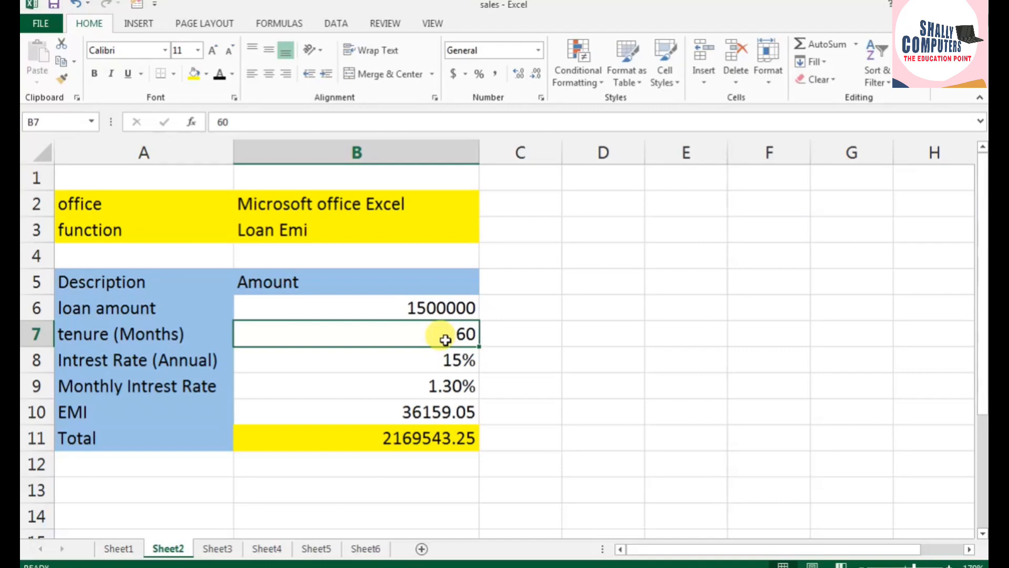
{"action": "type", "text": "80"}
{"action": "key", "text": "Return"}
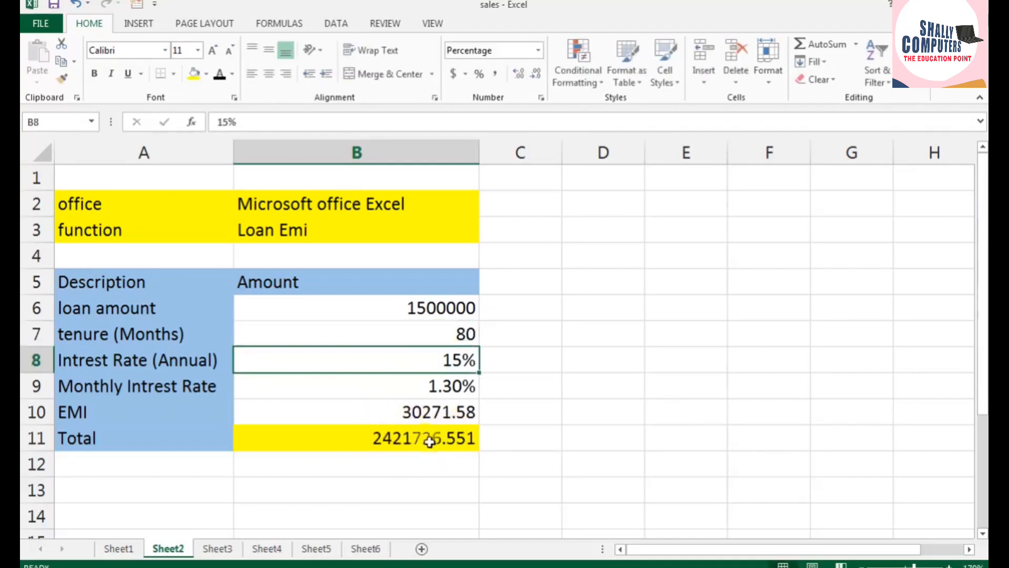
Step: Set the loan amount in B6 to 2000000 and the tenure in B7 to 60 months
{"action": "left_click", "coordinate": [429, 309]}
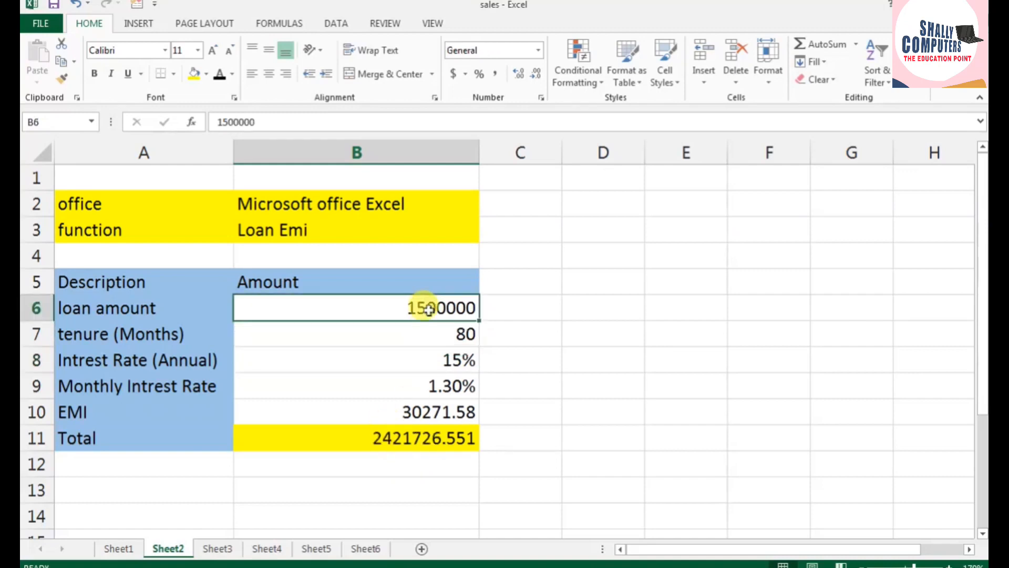
{"action": "type", "text": "2000"}
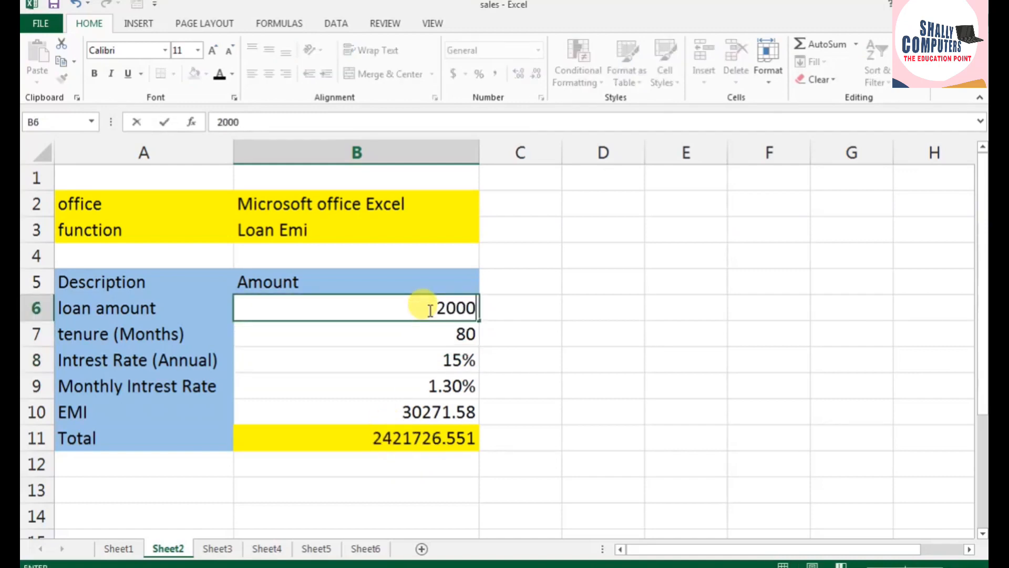
{"action": "type", "text": "0000"}
{"action": "key", "text": "Return"}
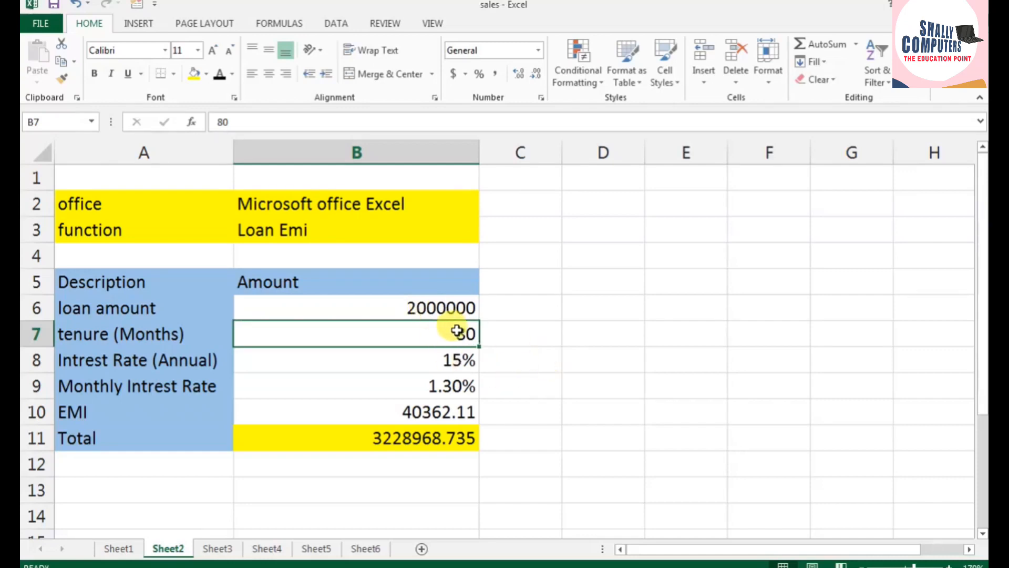
{"action": "type", "text": "60"}
{"action": "key", "text": "Return"}
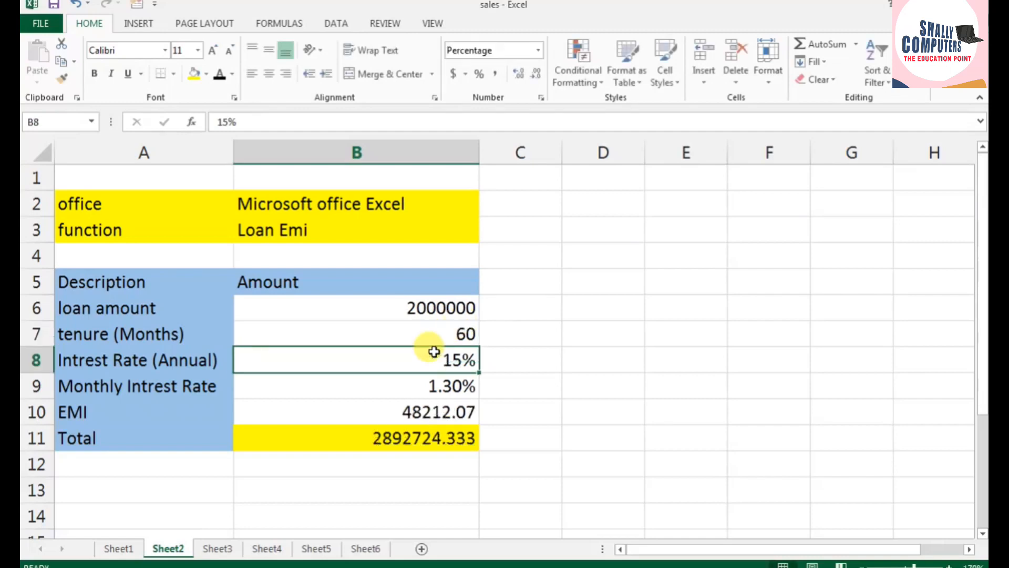
Step: Set the monthly interest rate in B9 to 2.30%
{"action": "left_click", "coordinate": [434, 385]}
{"action": "type", "text": "2.30"}
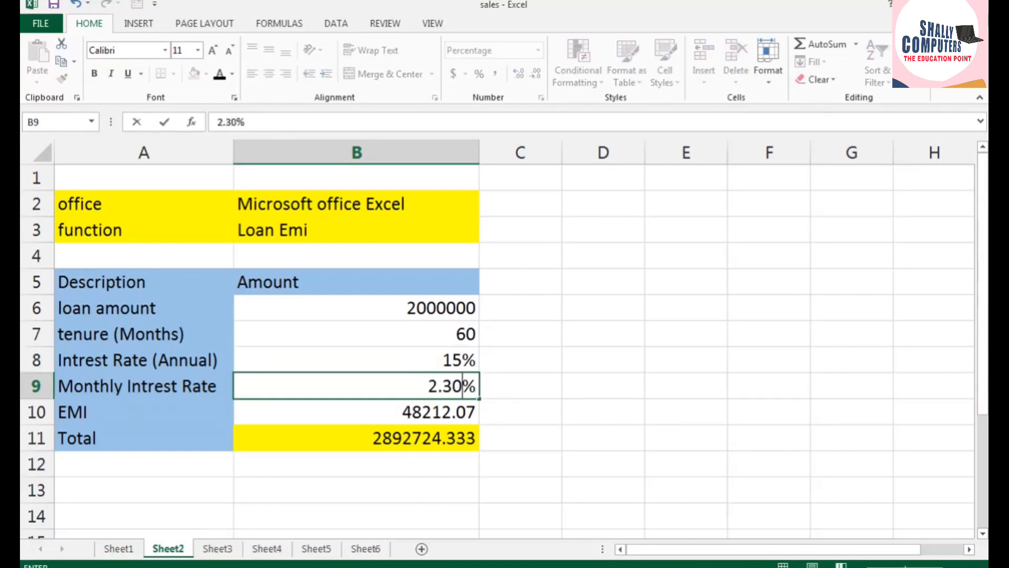
{"action": "key", "text": "Return"}
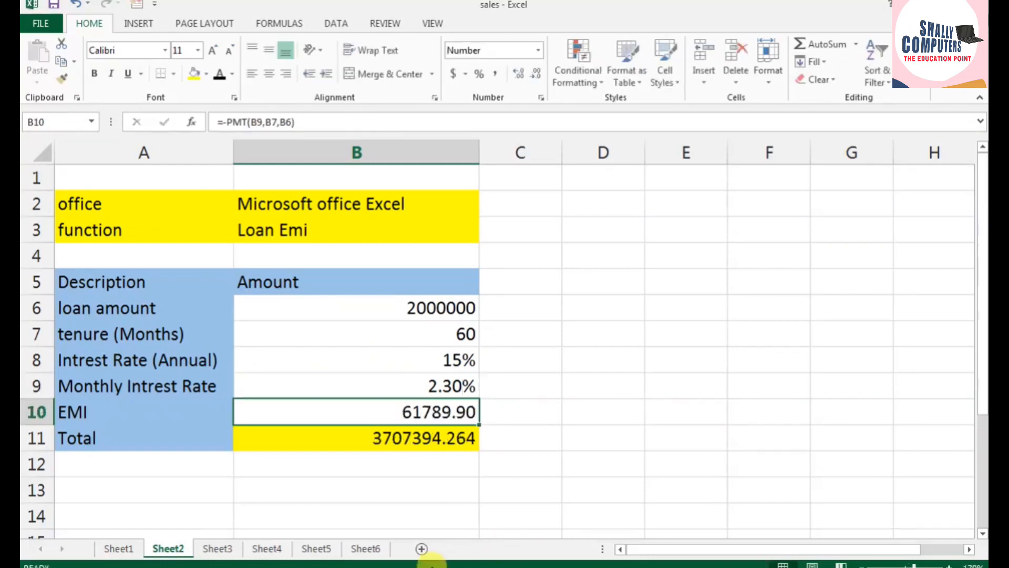
Step: Go to Sheet4 and move the criteria block from A16:E17 to the range starting at G1
{"action": "left_click", "coordinate": [214, 549]}
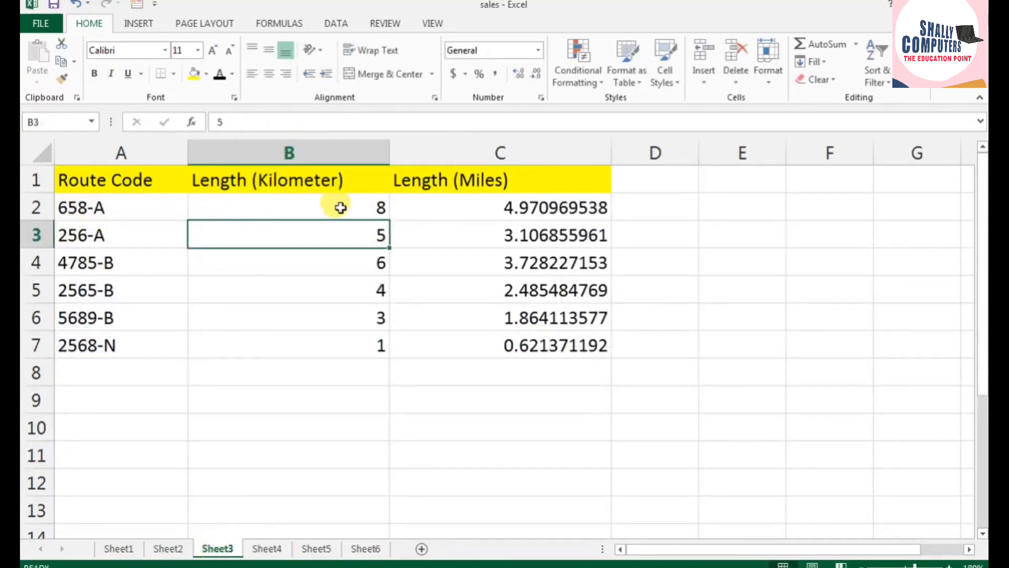
{"action": "left_click", "coordinate": [268, 548]}
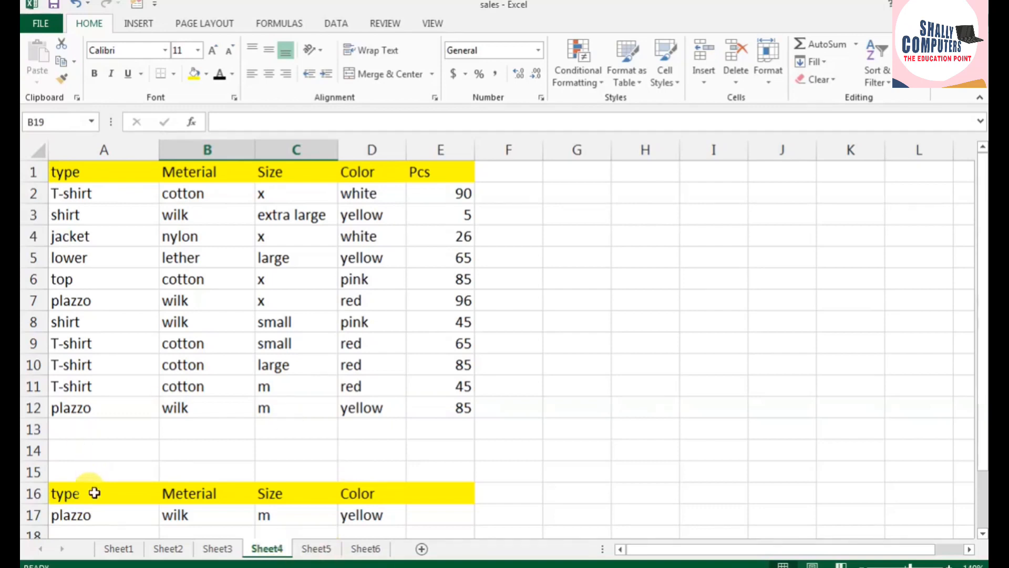
{"action": "left_click_drag", "start_coordinate": [94, 492], "coordinate": [430, 513]}
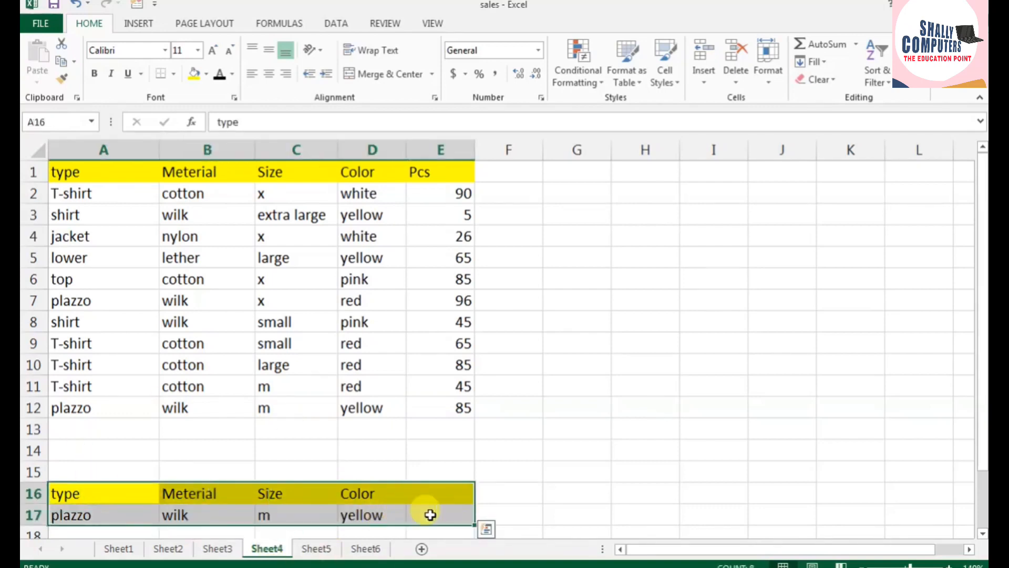
{"action": "key", "text": "ctrl+c"}
{"action": "left_click", "coordinate": [597, 179]}
{"action": "key", "text": "ctrl+v"}
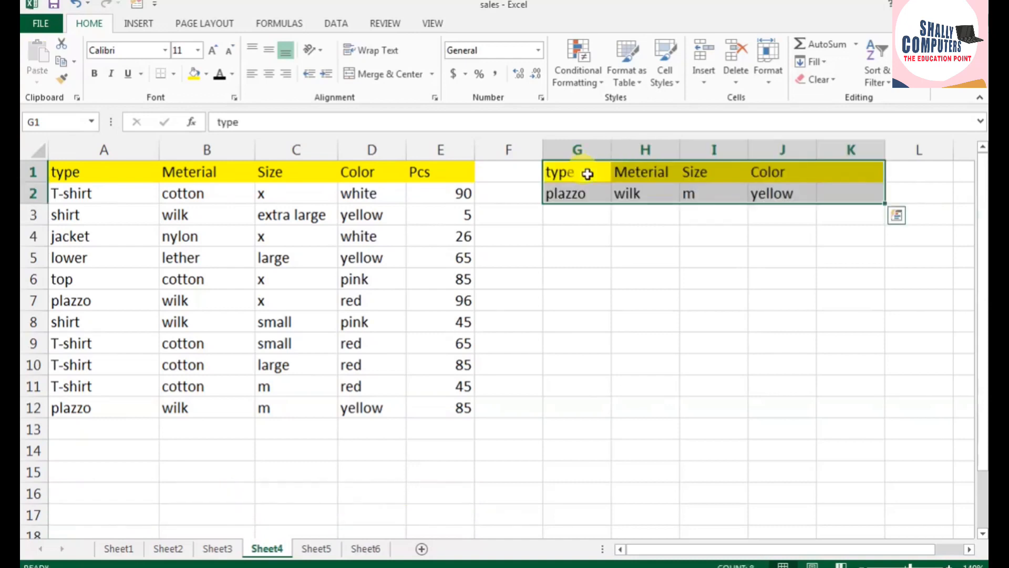
Step: Enter the label Total in H4 and fill the cell with yellow
{"action": "left_click", "coordinate": [612, 223]}
{"action": "left_click", "coordinate": [590, 219]}
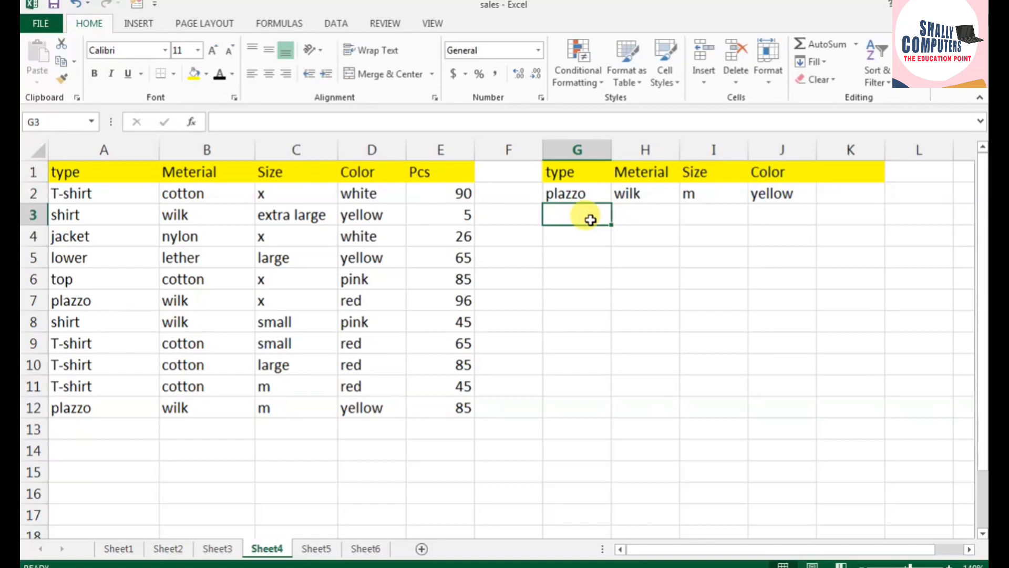
{"action": "left_click", "coordinate": [639, 234]}
{"action": "type", "text": "To"}
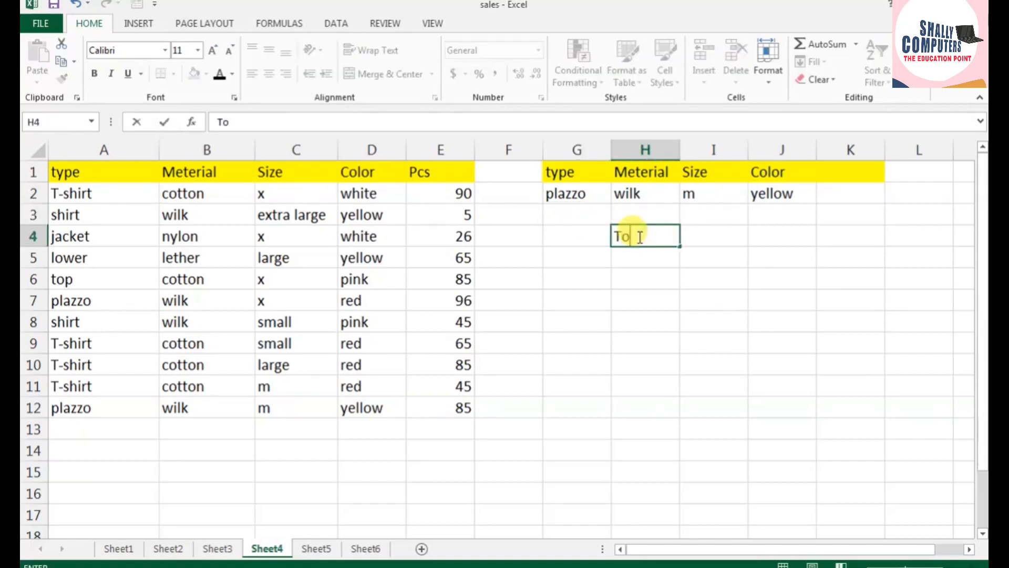
{"action": "type", "text": "tal"}
{"action": "left_click", "coordinate": [646, 279]}
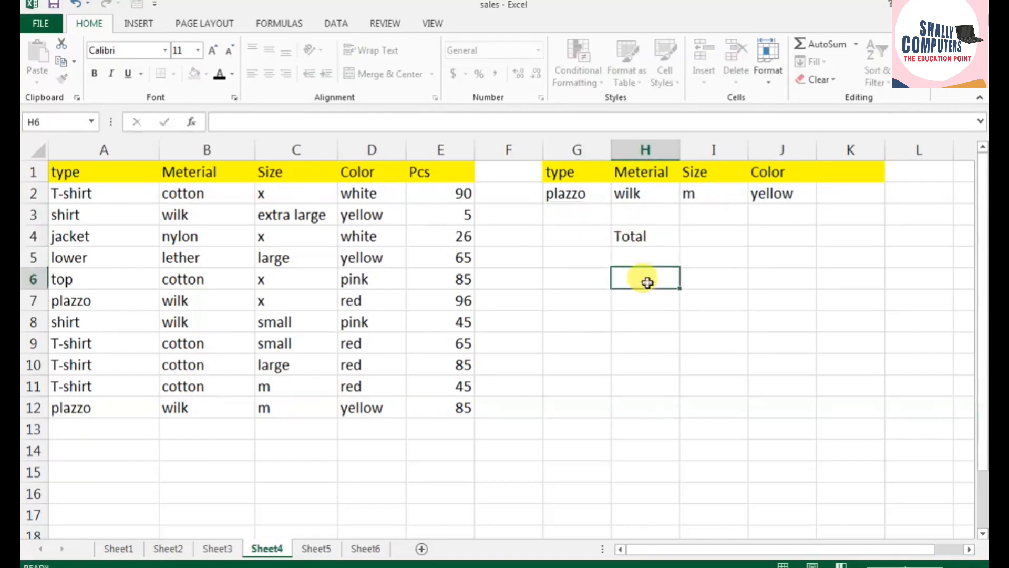
{"action": "left_click", "coordinate": [652, 239]}
{"action": "left_click", "coordinate": [194, 73]}
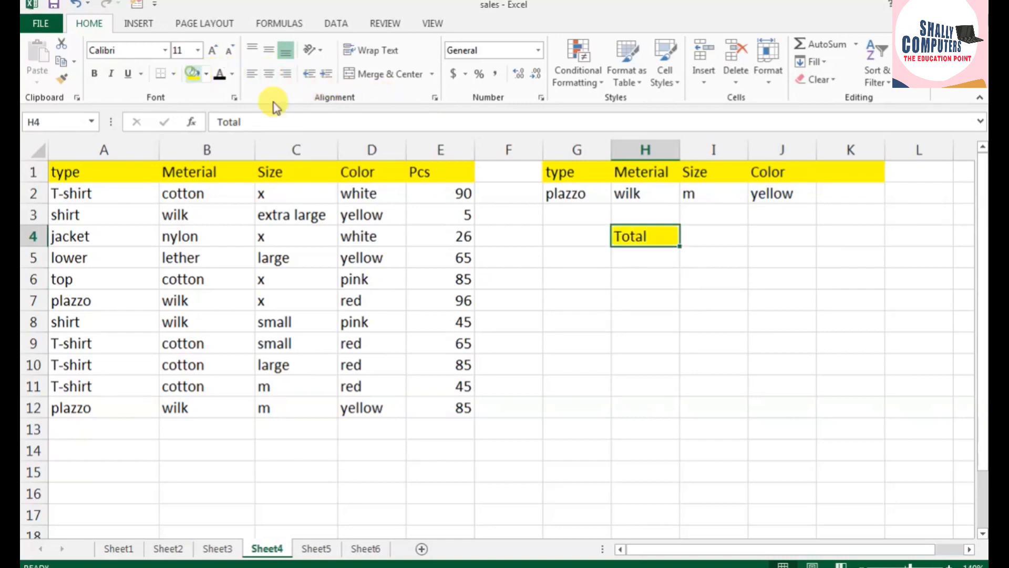
Step: Enter =DMIN(A1:E12,E1,G1:J2) in I4 to get the minimum Pcs matching the criteria
{"action": "left_click", "coordinate": [724, 242]}
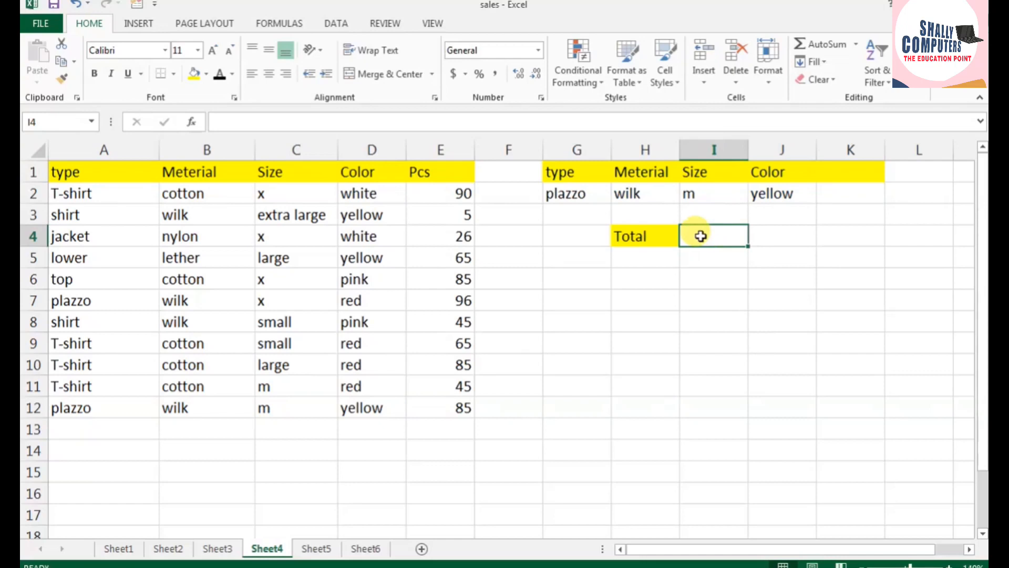
{"action": "type", "text": "=dmin"}
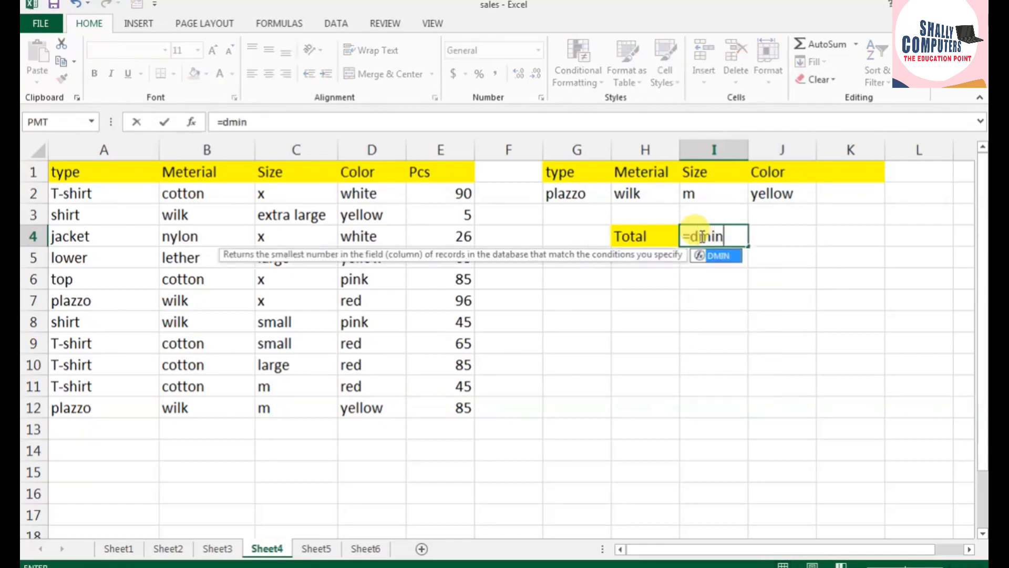
{"action": "type", "text": "("}
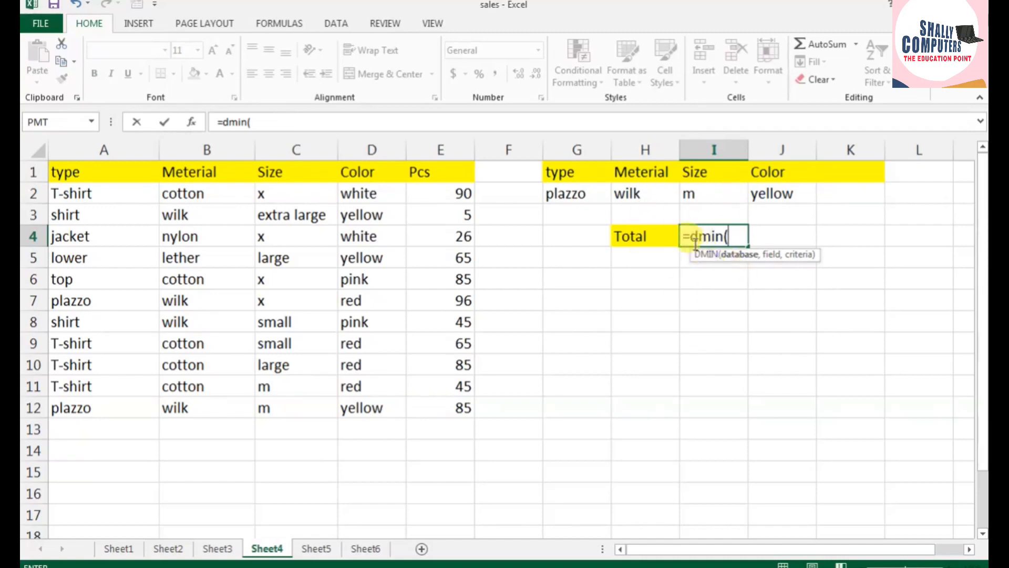
{"action": "left_click", "coordinate": [736, 238]}
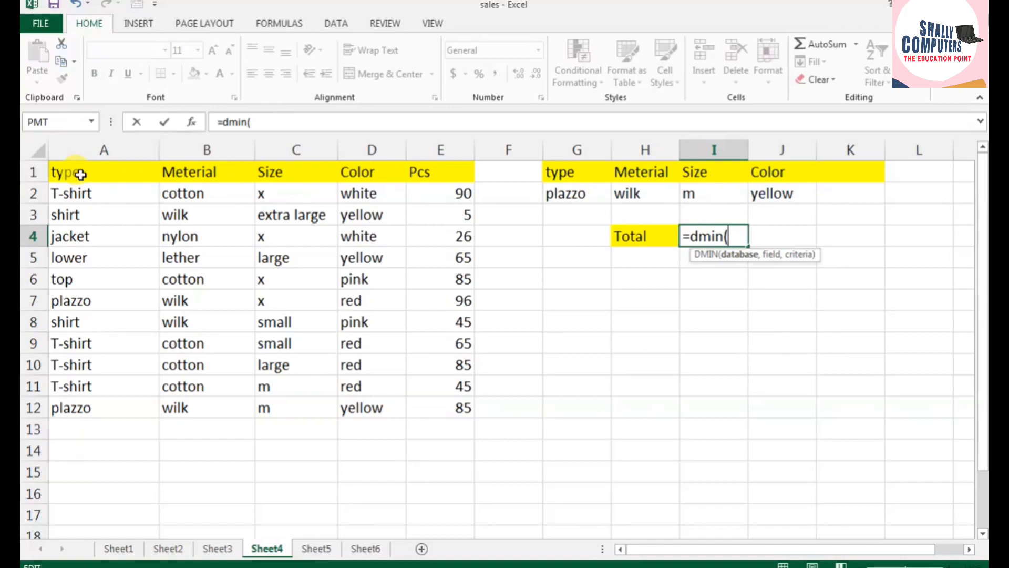
{"action": "left_click_drag", "start_coordinate": [80, 174], "coordinate": [421, 404]}
{"action": "type", "text": ","}
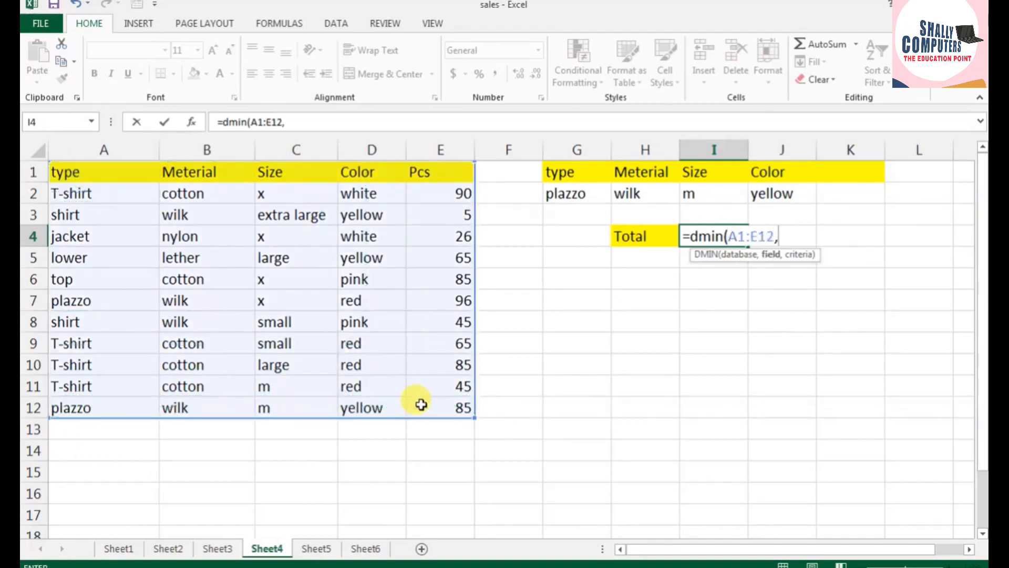
{"action": "left_click", "coordinate": [439, 176]}
{"action": "type", "text": ","}
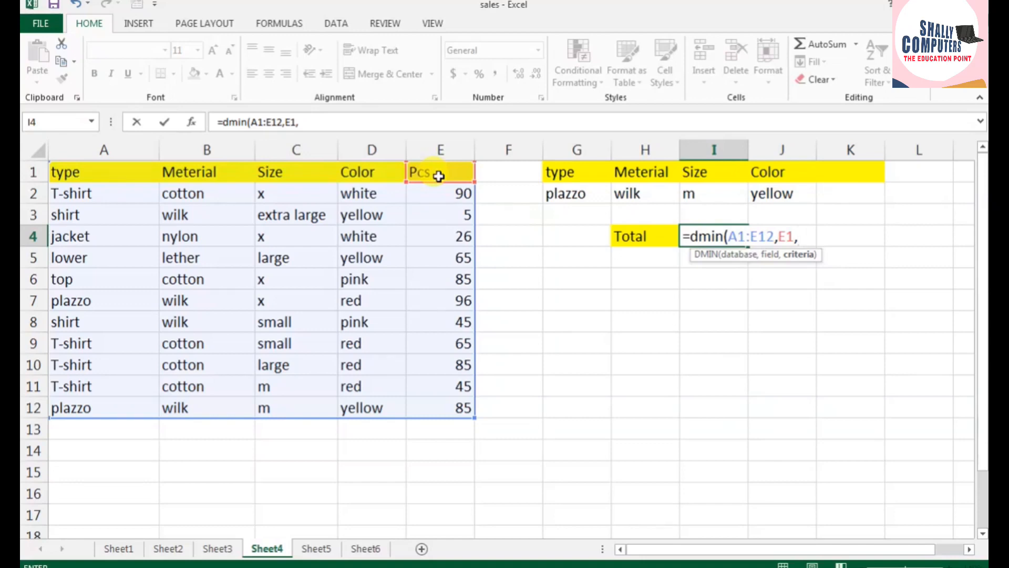
{"action": "left_click_drag", "start_coordinate": [567, 178], "coordinate": [773, 195]}
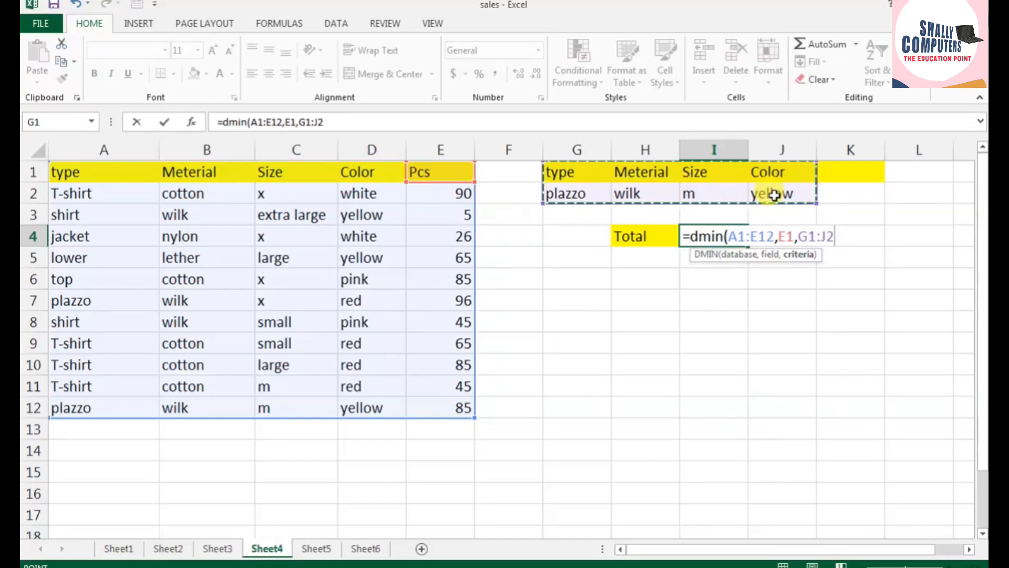
{"action": "type", "text": ")"}
{"action": "key", "text": "Return"}
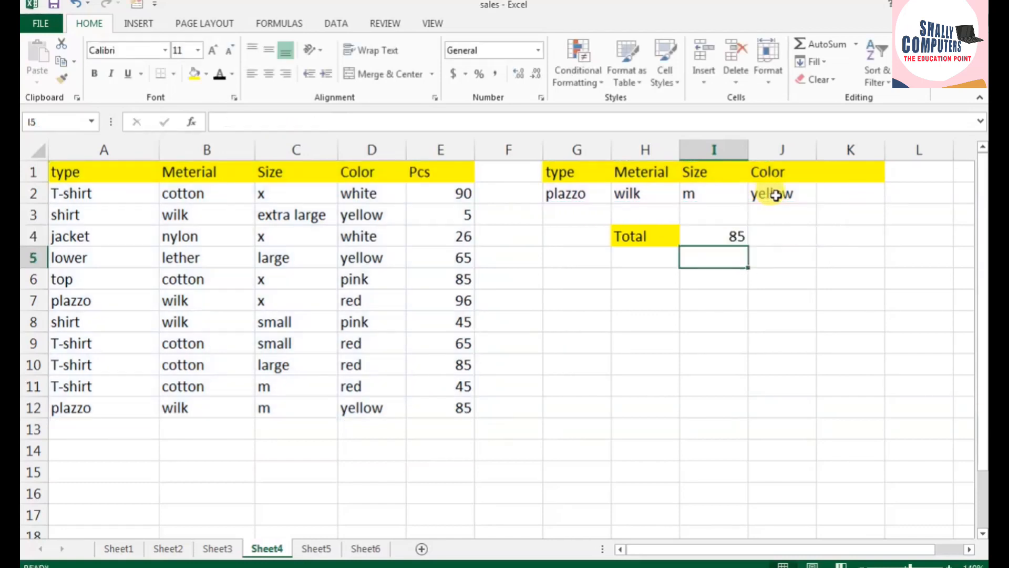
Step: Compare the DMIN result with the plazzo record in row 12, and fill I4 with yellow
{"action": "left_click", "coordinate": [721, 236]}
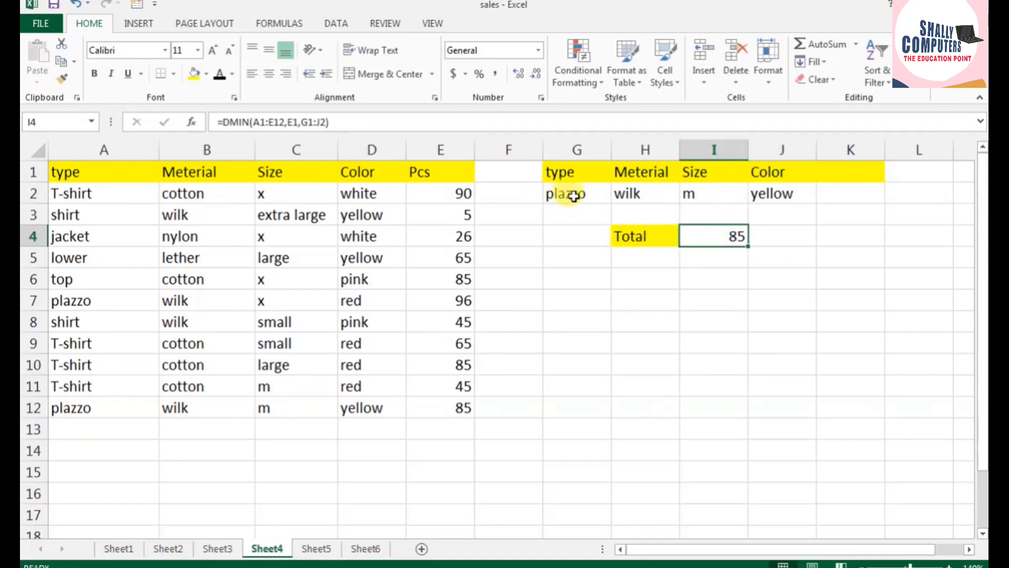
{"action": "left_click_drag", "start_coordinate": [81, 406], "coordinate": [466, 409]}
{"action": "left_click", "coordinate": [467, 408]}
{"action": "left_click", "coordinate": [733, 238]}
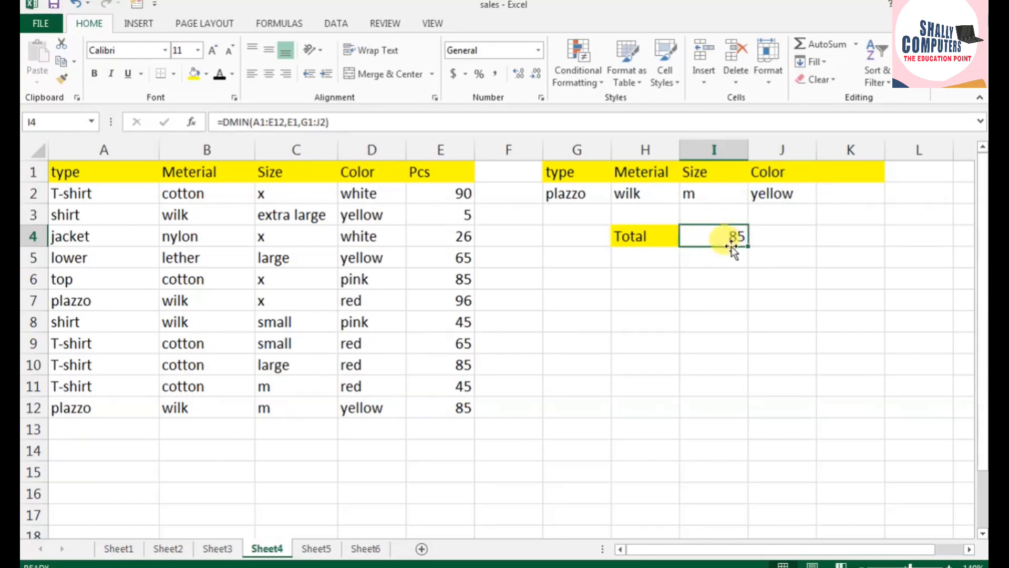
{"action": "left_click", "coordinate": [197, 76]}
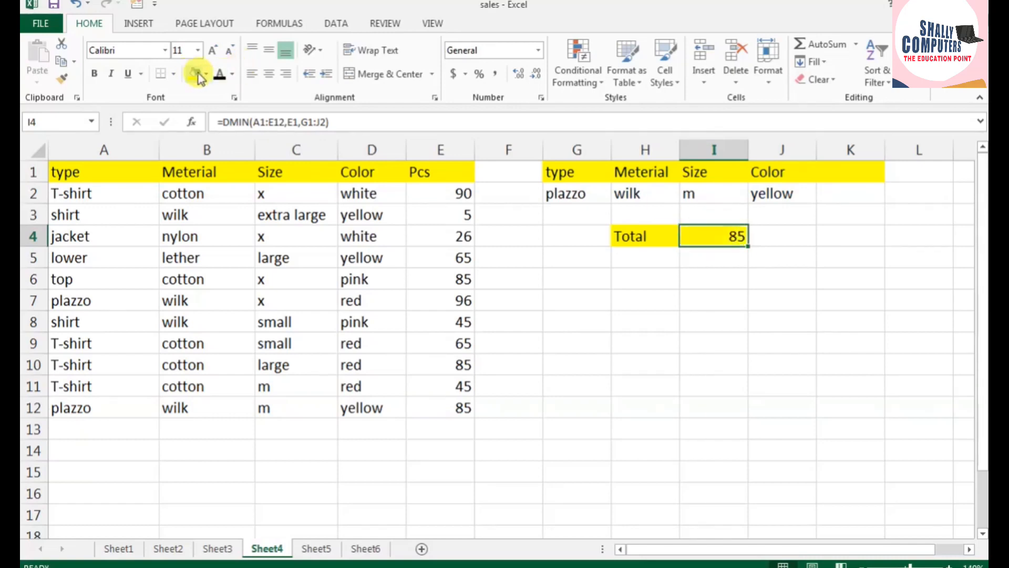
{"action": "left_click", "coordinate": [631, 384]}
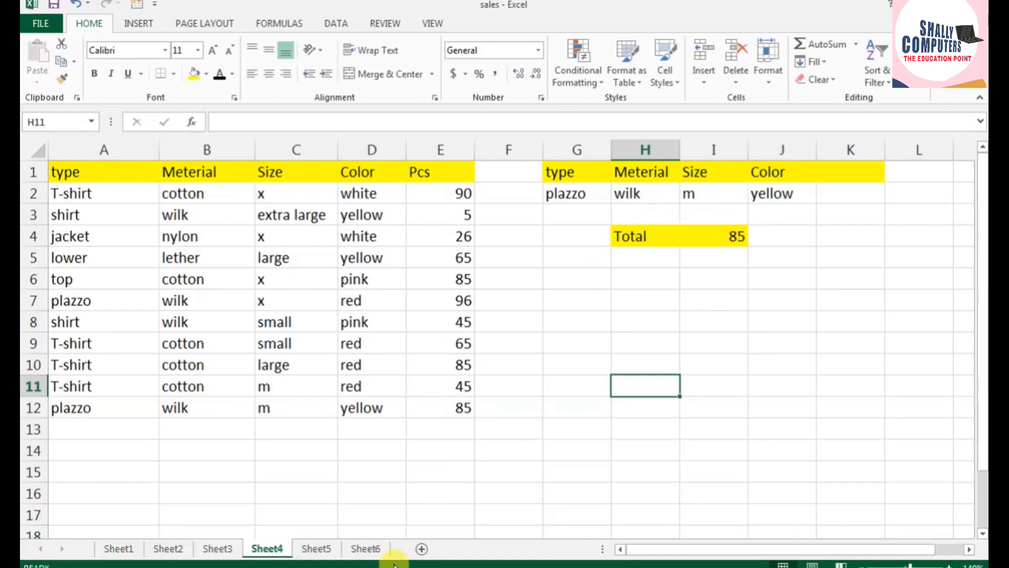
Step: Switch to Sheet5 and copy the employee ID from A5 into G2 as the lookup criterion
{"action": "left_click", "coordinate": [317, 548]}
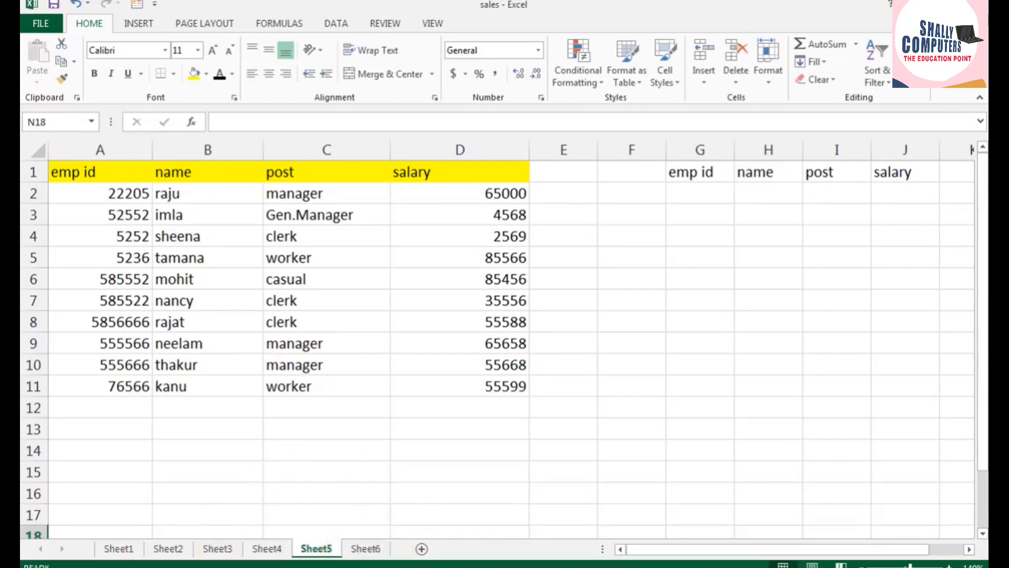
{"action": "left_click", "coordinate": [683, 193]}
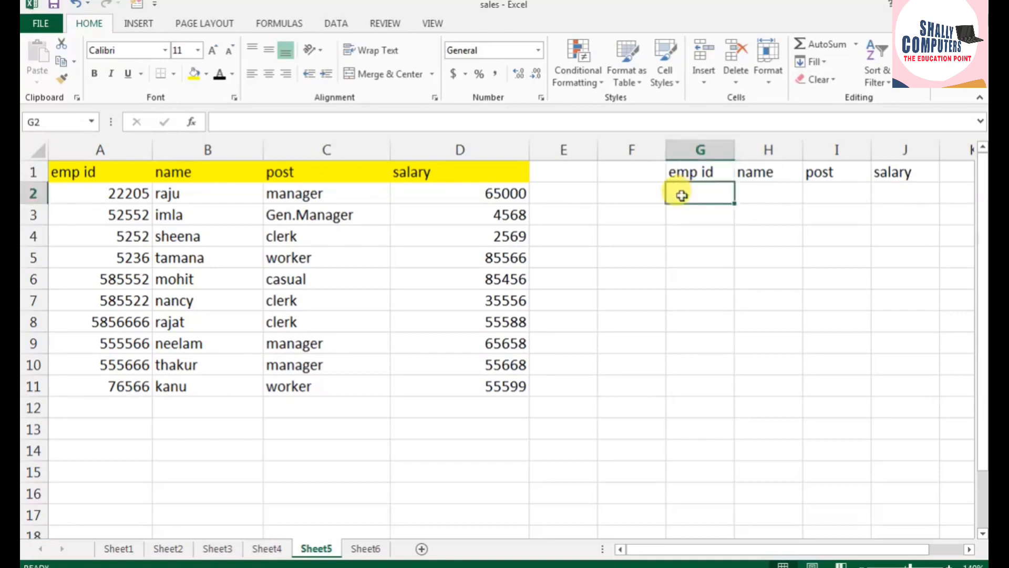
{"action": "left_click", "coordinate": [118, 256]}
{"action": "key", "text": "ctrl+c"}
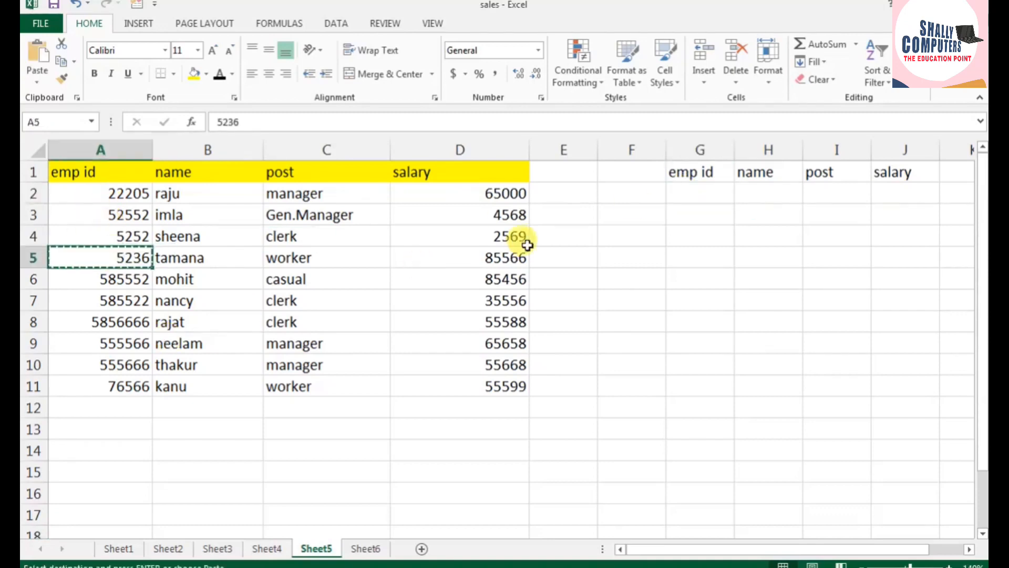
{"action": "left_click", "coordinate": [676, 195]}
{"action": "key", "text": "ctrl+v"}
{"action": "left_click", "coordinate": [768, 195]}
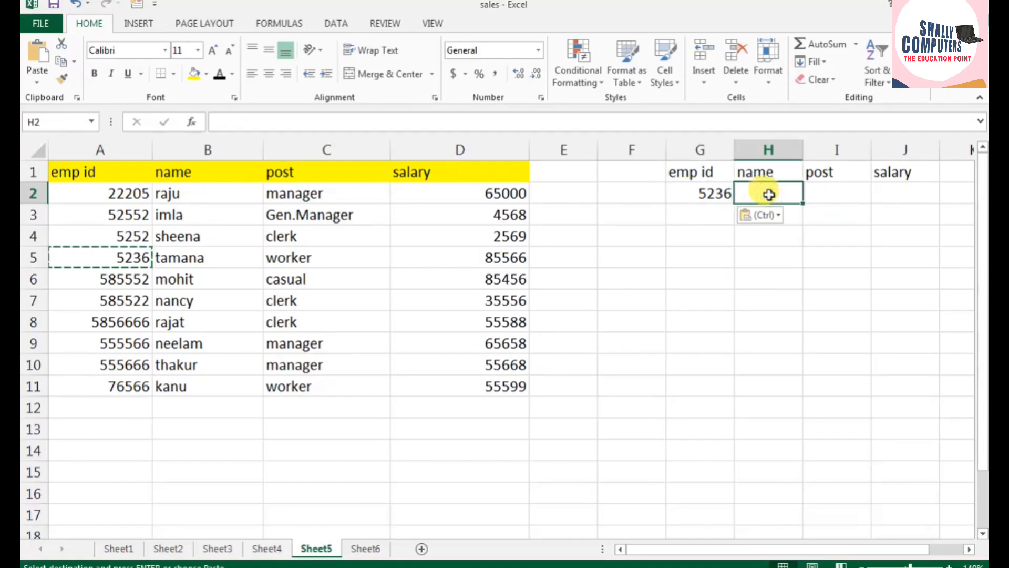
Step: Start a DGET formula in H2 under the name heading
{"action": "double_click", "coordinate": [769, 195]}
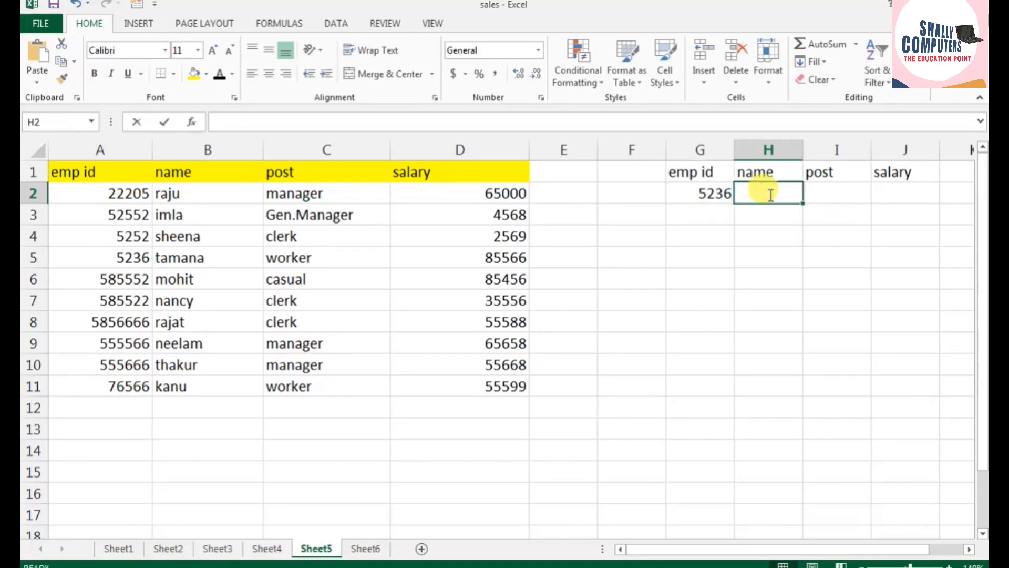
{"action": "type", "text": "=dget"}
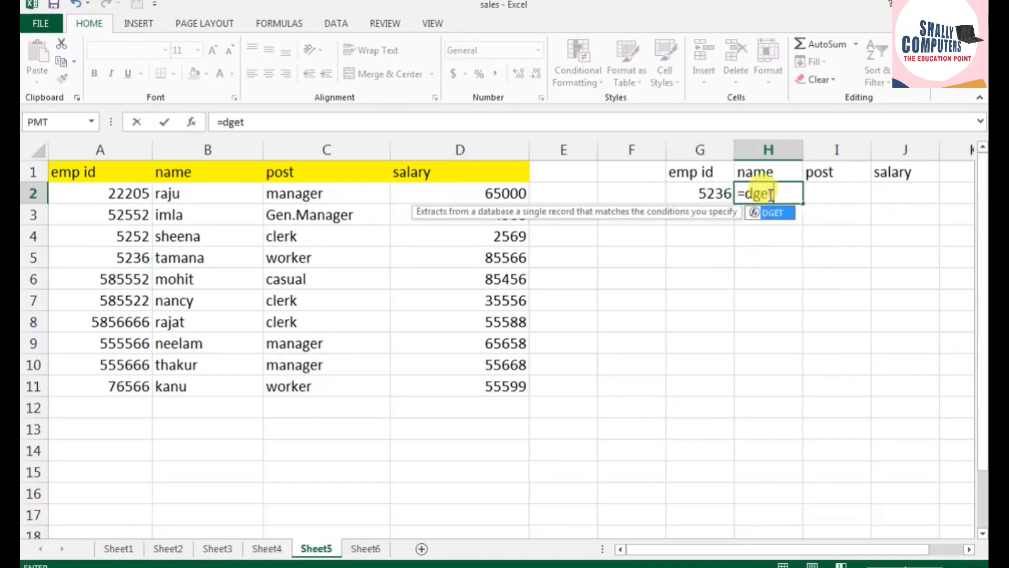
{"action": "type", "text": "("}
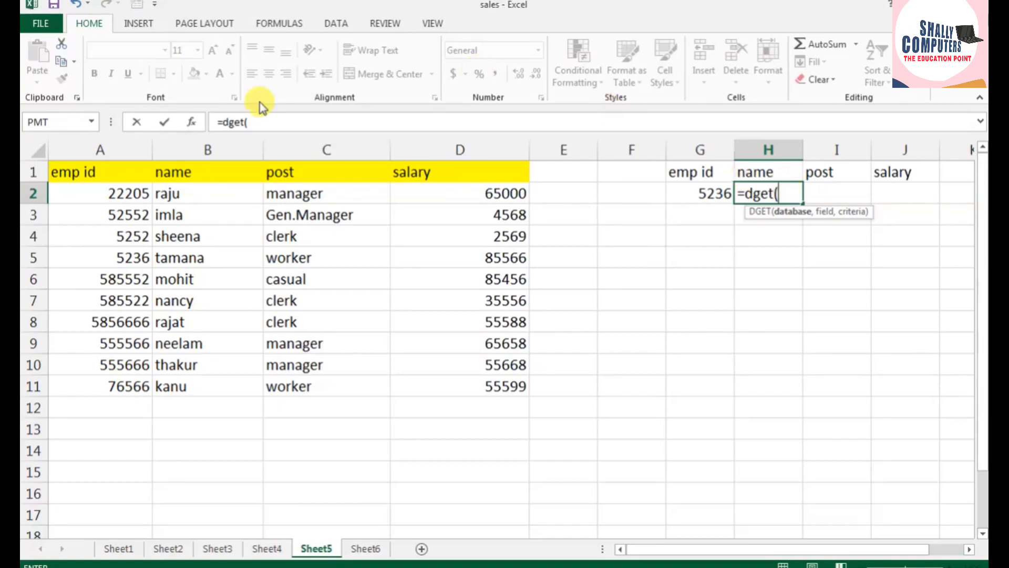
{"action": "left_click_drag", "start_coordinate": [101, 169], "coordinate": [477, 385]}
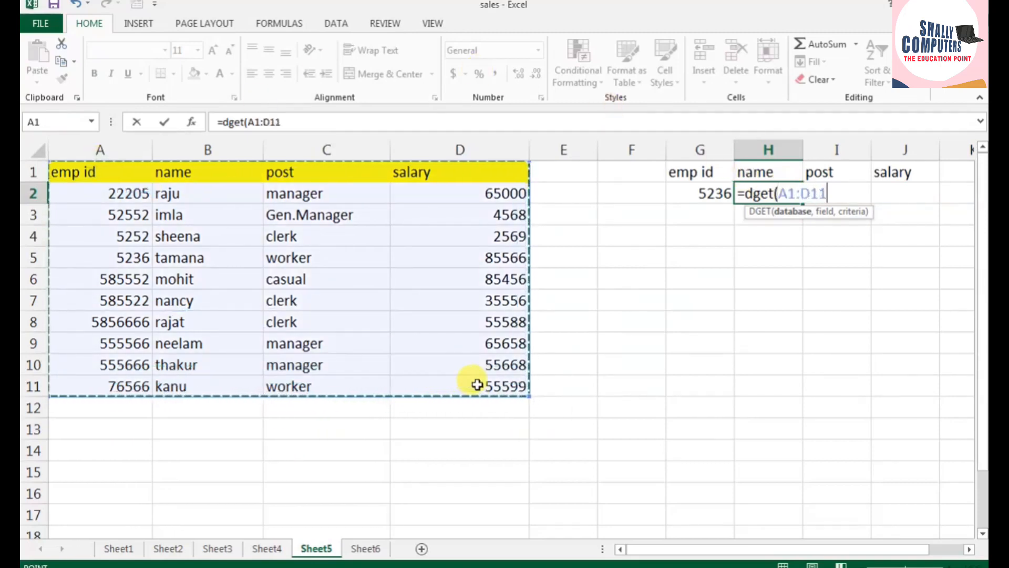
{"action": "type", "text": "4"}
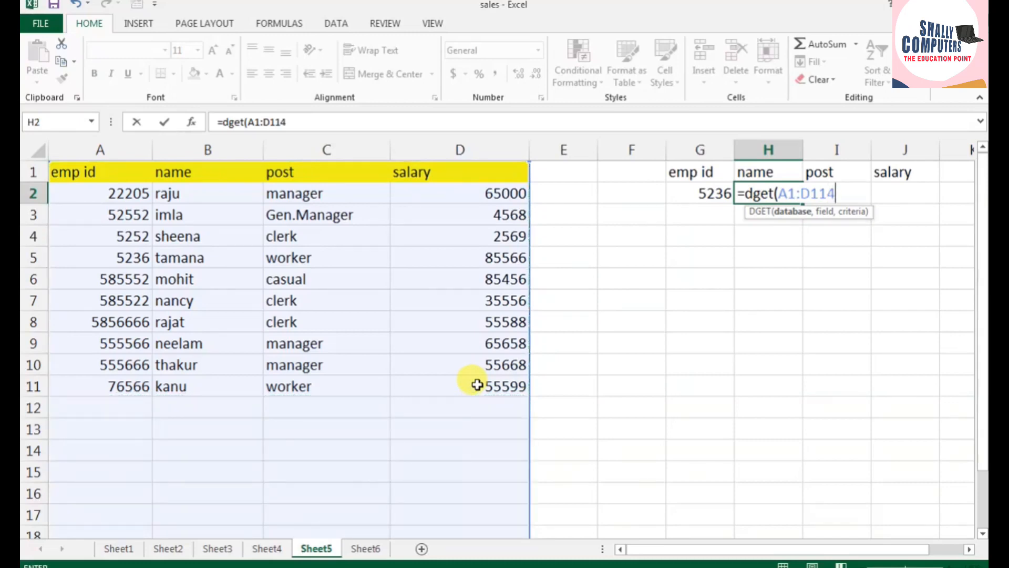
{"action": "key", "text": "ctrl+z"}
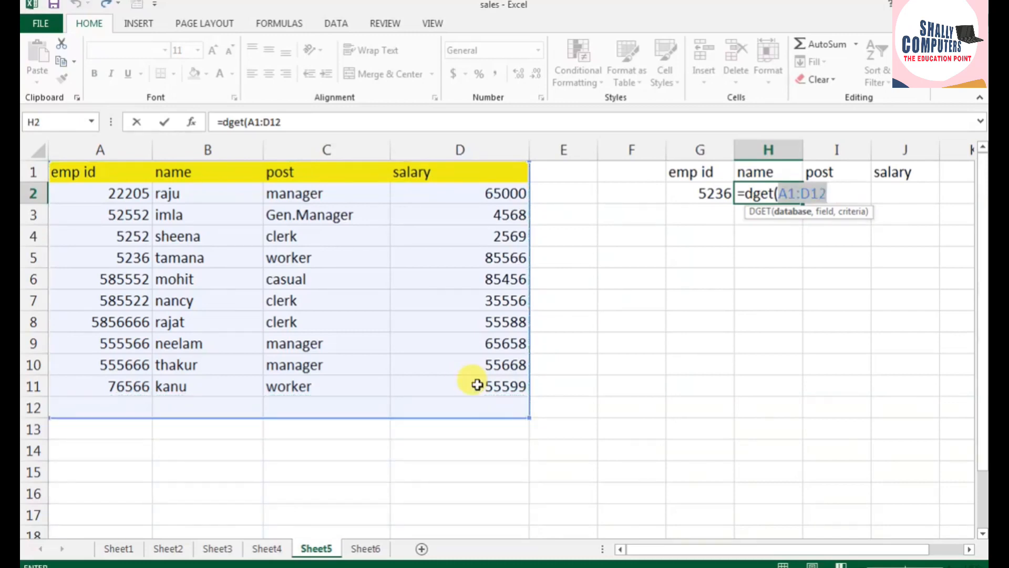
{"action": "key", "text": "F4"}
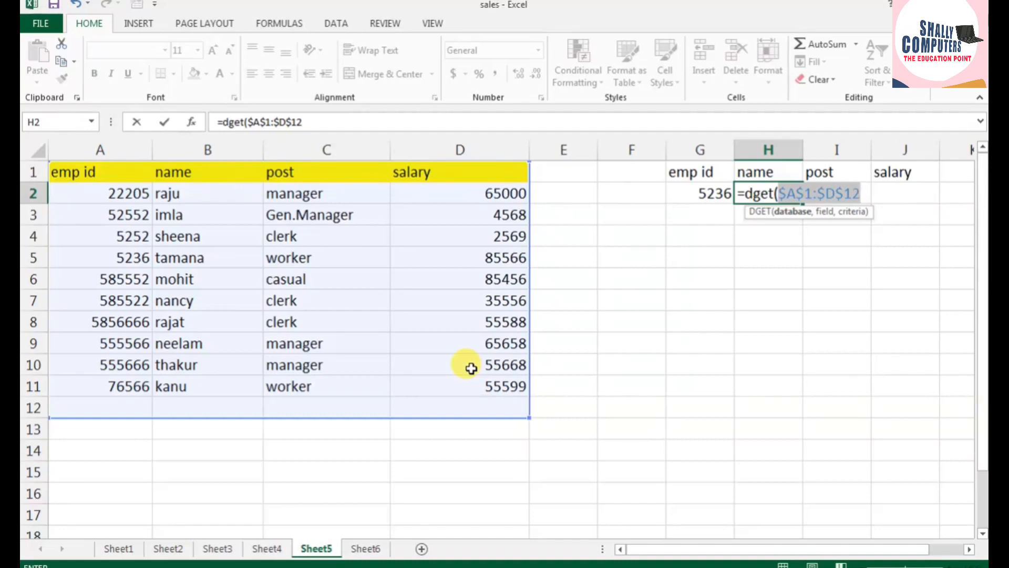
{"action": "left_click", "coordinate": [186, 171]}
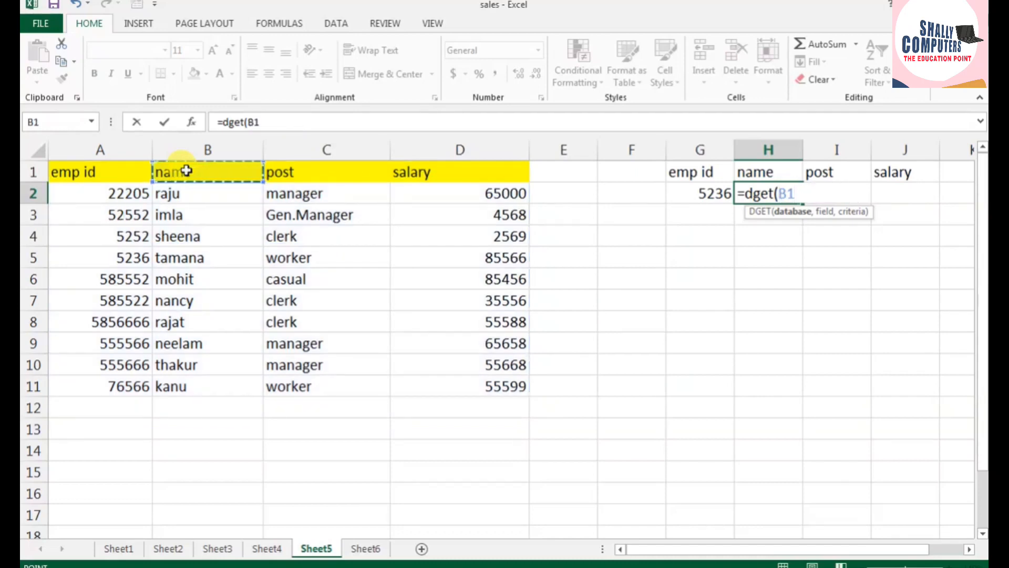
{"action": "key", "text": "ctrl+z"}
{"action": "left_click", "coordinate": [862, 197]}
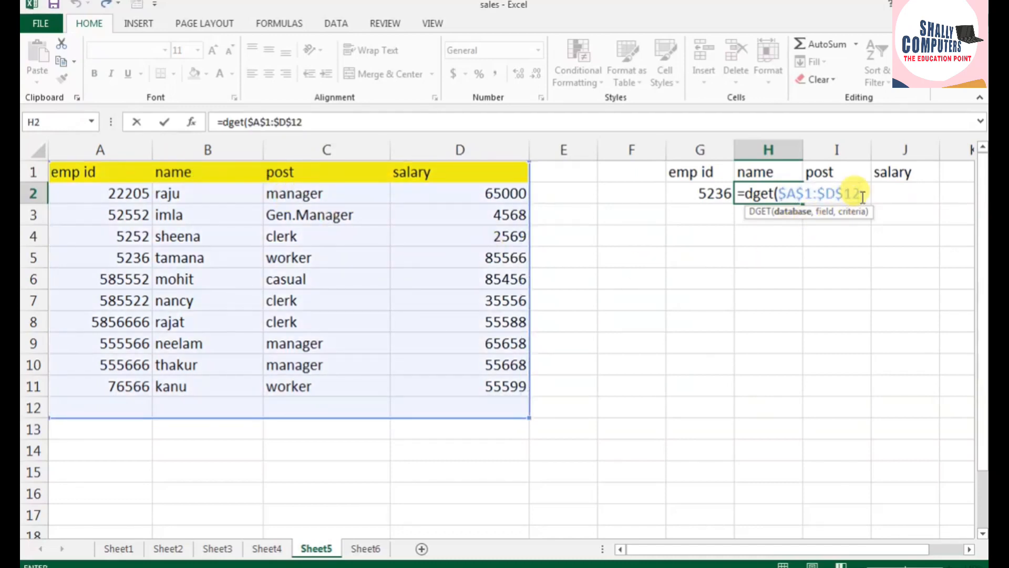
{"action": "left_click_drag", "start_coordinate": [862, 197], "coordinate": [777, 203]}
{"action": "key", "text": "BackSpace"}
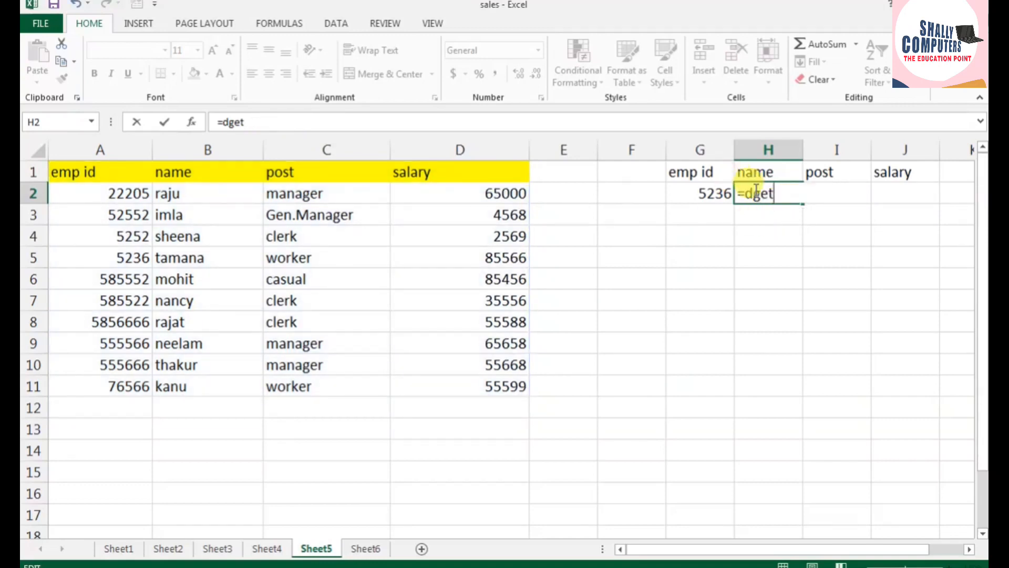
Step: Complete the H2 formula as =DGET($A$1:$D$11,B1,$G$1:$G$2) to look up the employee's name by emp id
{"action": "type", "text": "("}
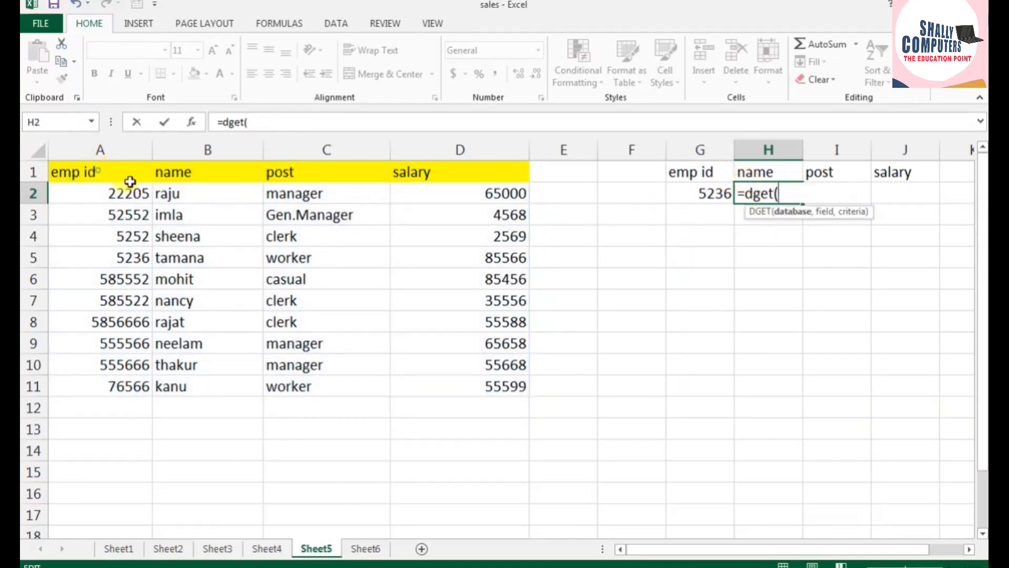
{"action": "left_click_drag", "start_coordinate": [126, 177], "coordinate": [445, 381]}
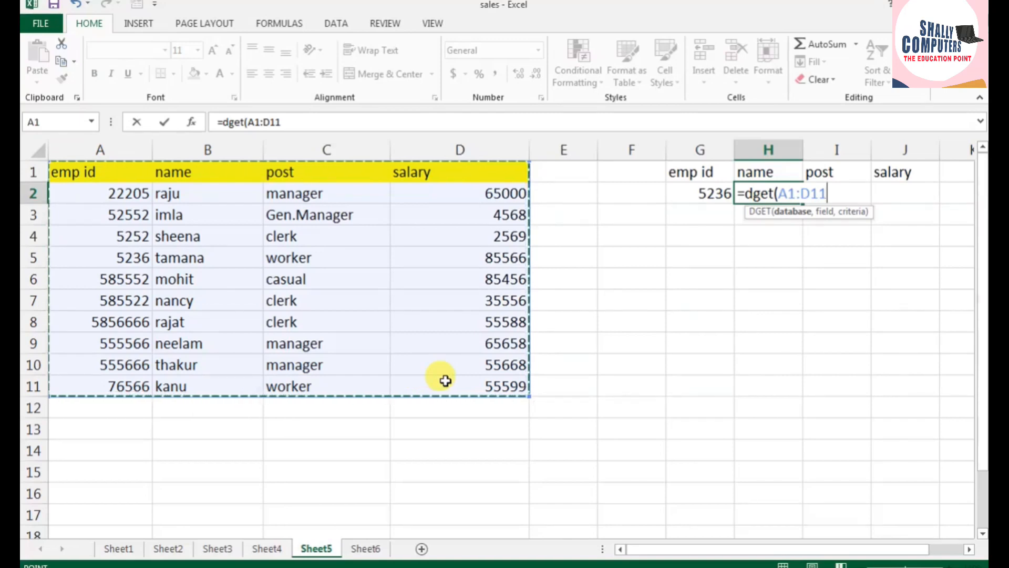
{"action": "key", "text": "F4"}
{"action": "type", "text": ","}
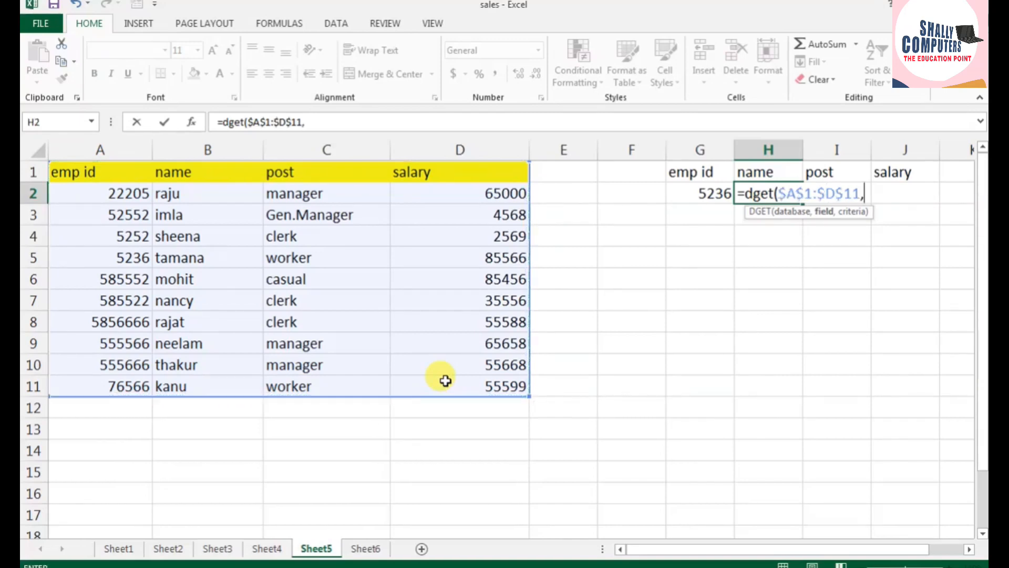
{"action": "left_click", "coordinate": [190, 173]}
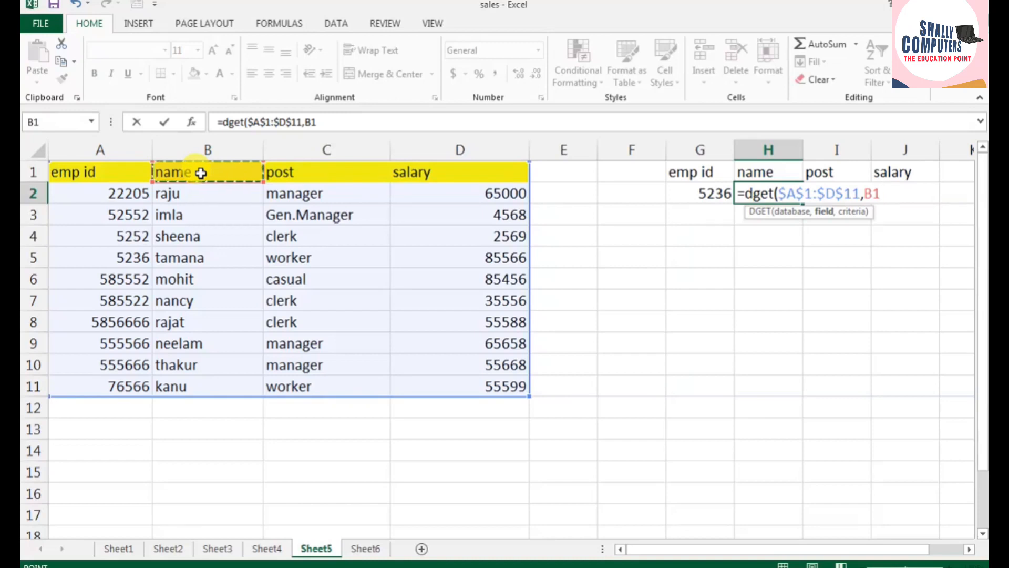
{"action": "type", "text": ","}
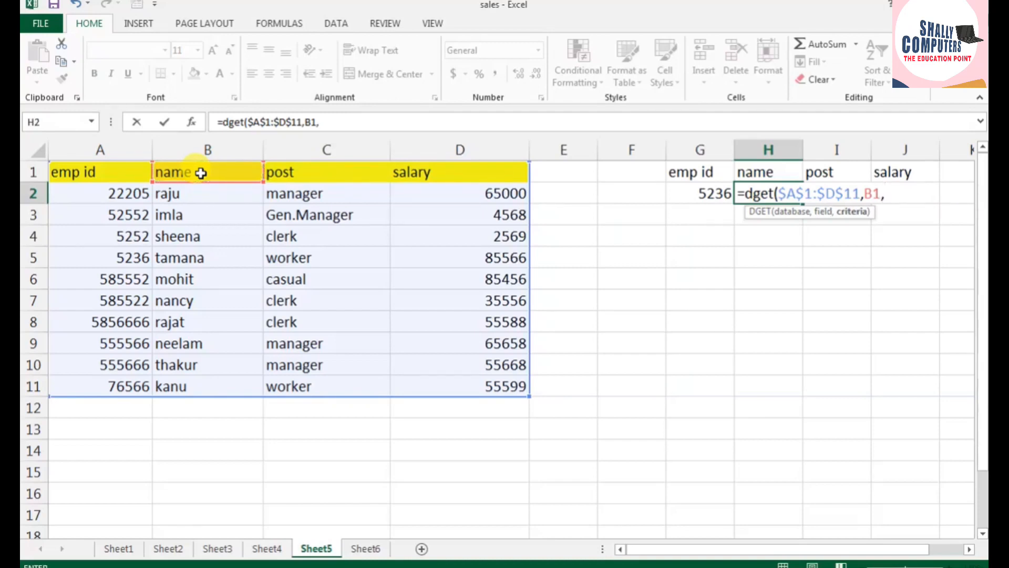
{"action": "left_click_drag", "start_coordinate": [704, 169], "coordinate": [706, 191]}
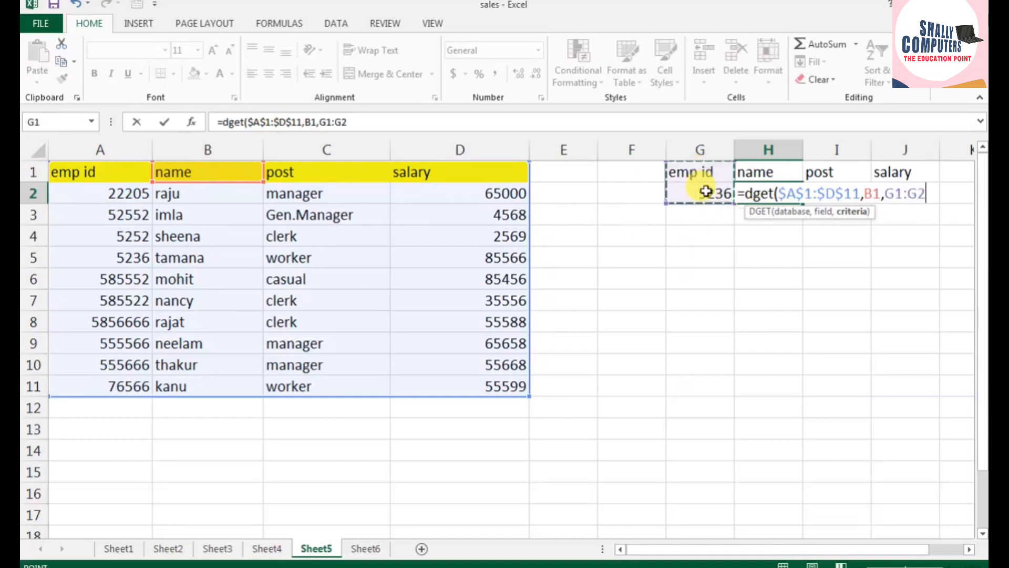
{"action": "key", "text": "F4"}
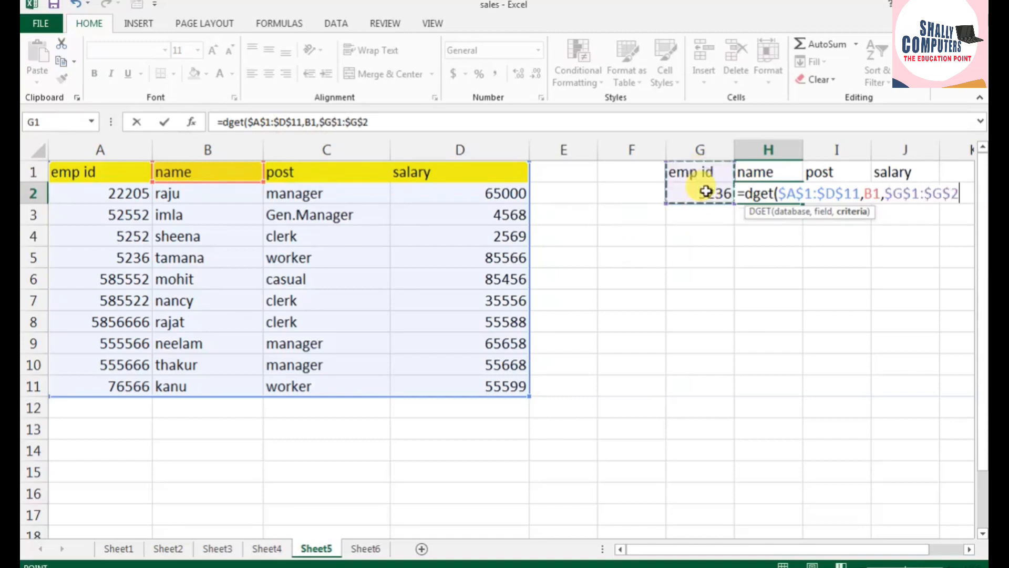
{"action": "key", "text": "Return"}
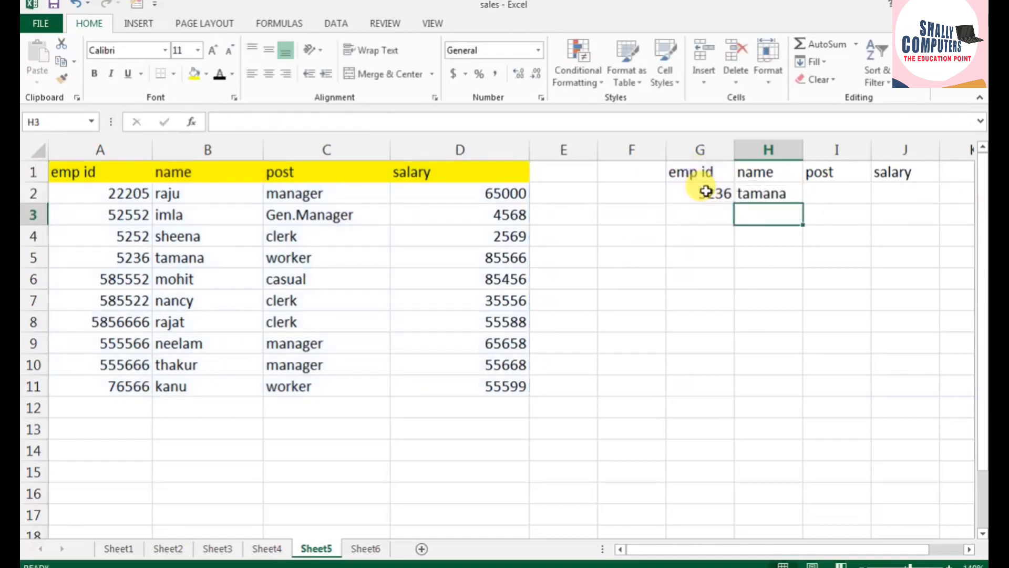
Step: Fill the DGET formula from H2 across to J2 for post and salary, and check the results against row 5
{"action": "left_click", "coordinate": [767, 190]}
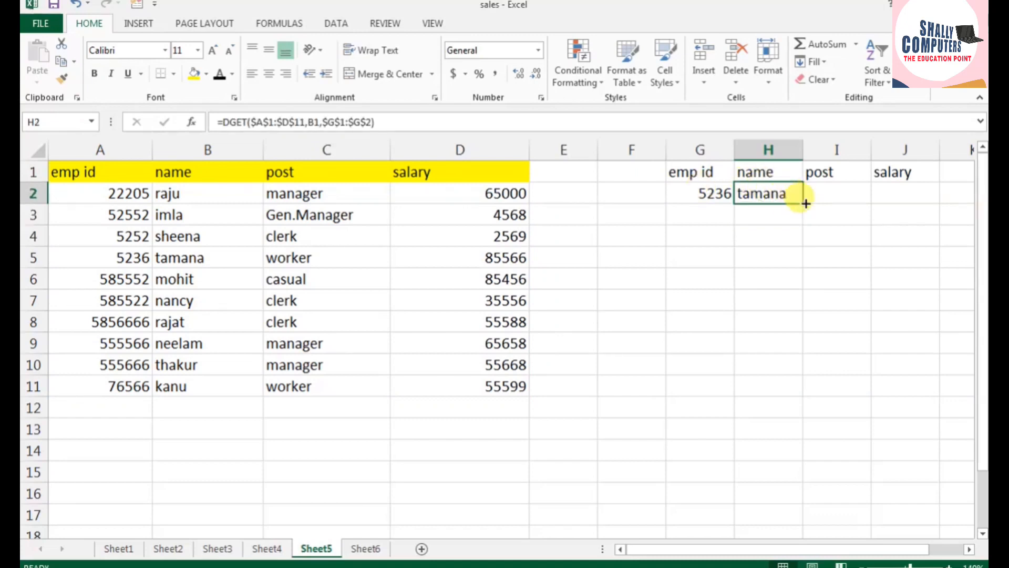
{"action": "left_click_drag", "start_coordinate": [806, 204], "coordinate": [904, 206]}
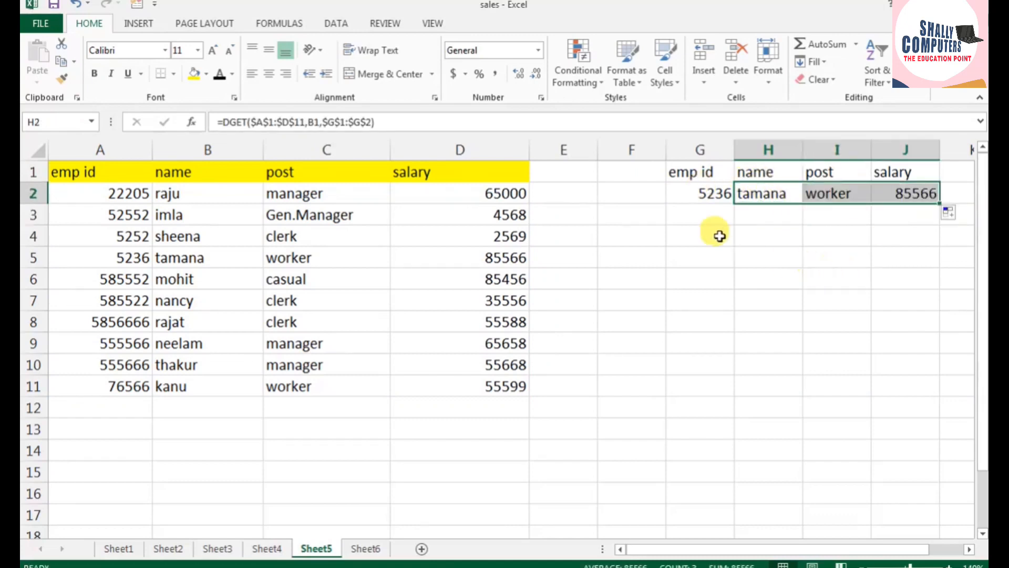
{"action": "left_click_drag", "start_coordinate": [140, 255], "coordinate": [467, 261]}
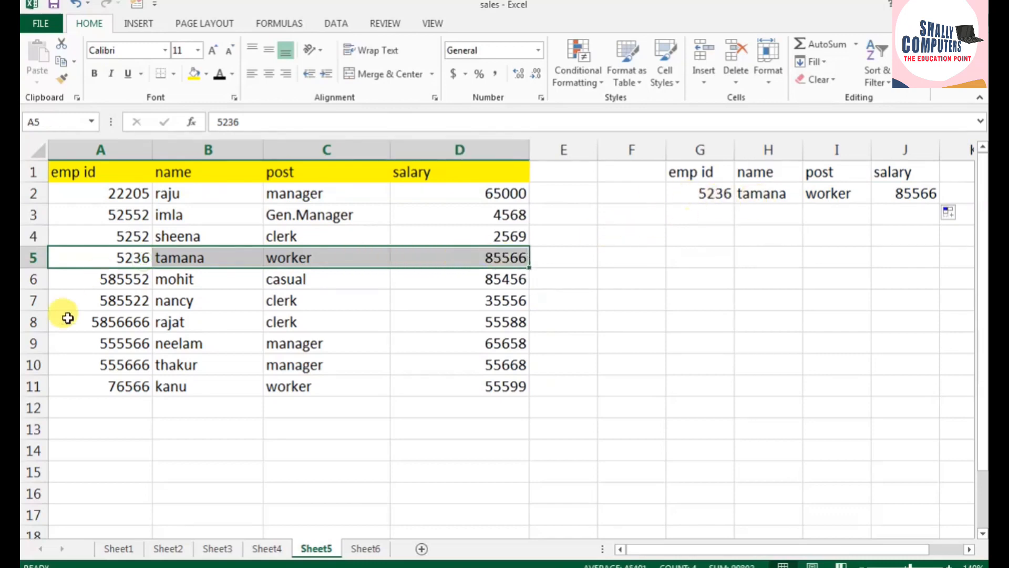
Step: Copy the employee ID from A8 into G2 to test the DGET lookup with another record
{"action": "left_click", "coordinate": [111, 321]}
{"action": "key", "text": "ctrl+c"}
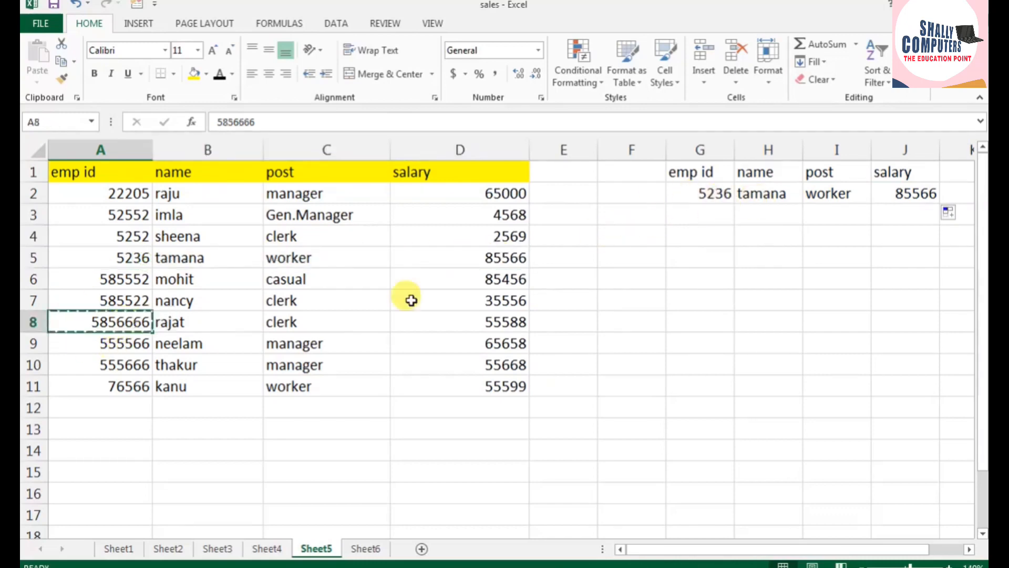
{"action": "left_click", "coordinate": [691, 192]}
{"action": "key", "text": "ctrl+v"}
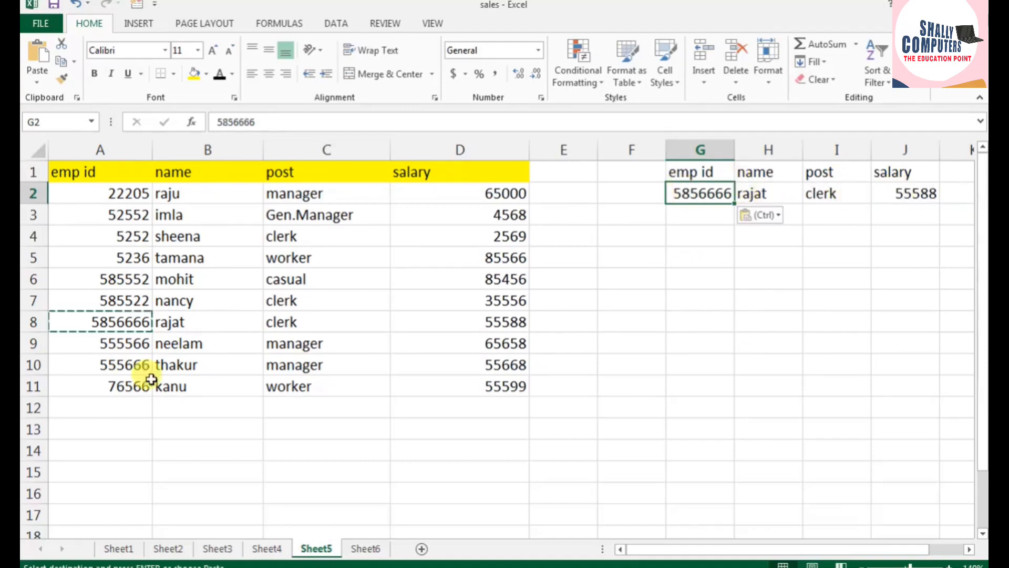
Step: Copy the employee ID from A11 into G2 as the lookup criterion
{"action": "left_click", "coordinate": [125, 383]}
{"action": "key", "text": "ctrl+c"}
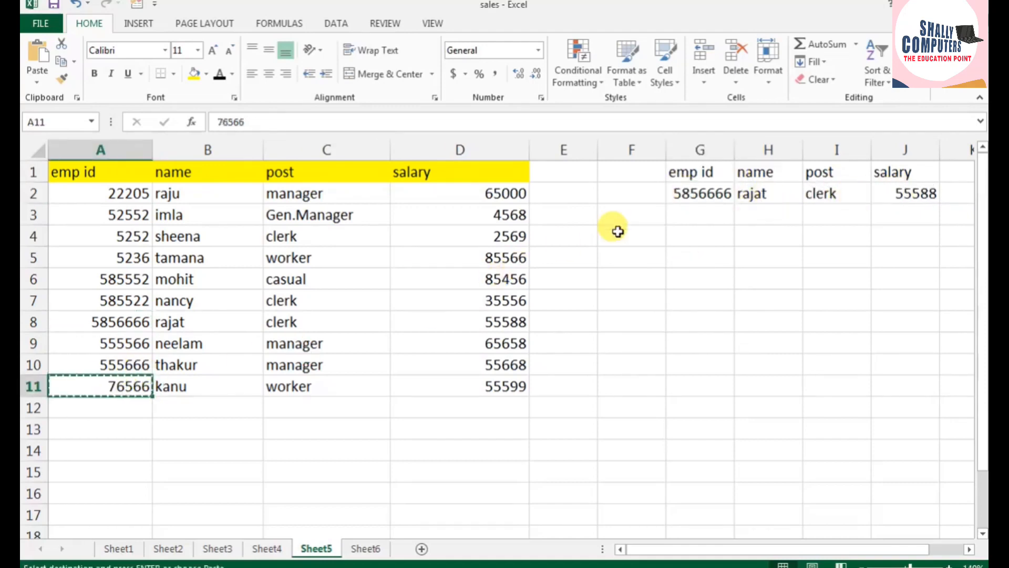
{"action": "left_click", "coordinate": [678, 192]}
{"action": "key", "text": "ctrl+v"}
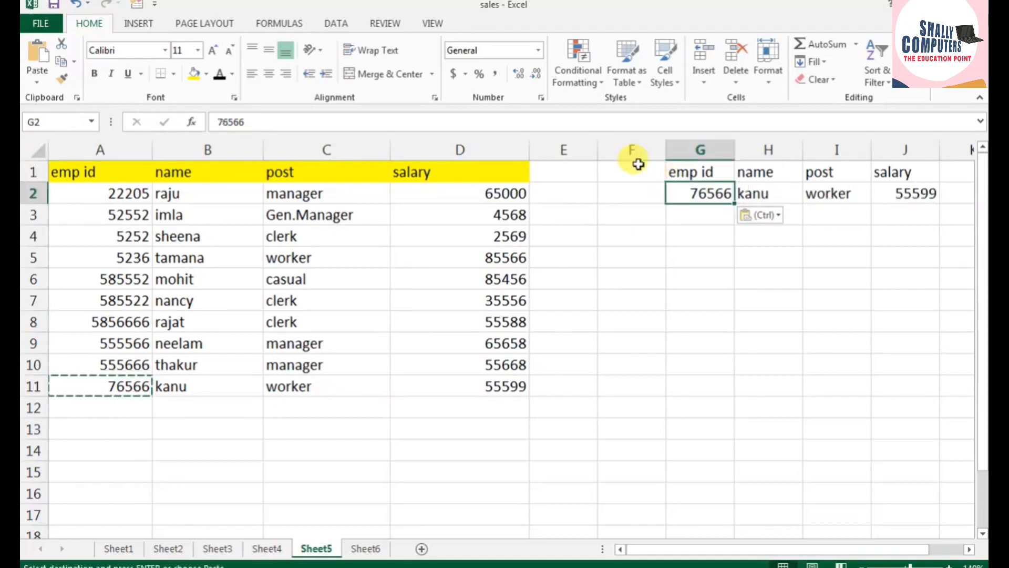
Step: Fill the lookup block G1:J2 with yellow
{"action": "left_click_drag", "start_coordinate": [707, 168], "coordinate": [892, 189]}
{"action": "left_click", "coordinate": [194, 74]}
{"action": "left_click", "coordinate": [859, 296]}
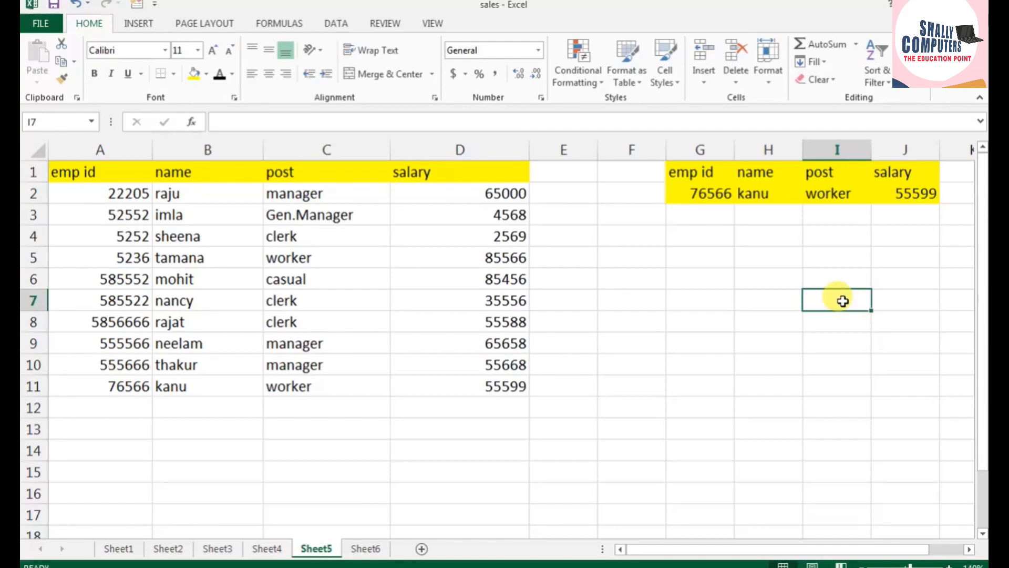
Step: On Sheet6, apply Greater Than 25 conditional formatting to column B with Light Red Fill with Dark Red Text
{"action": "left_click", "coordinate": [368, 549]}
{"action": "left_click", "coordinate": [367, 170]}
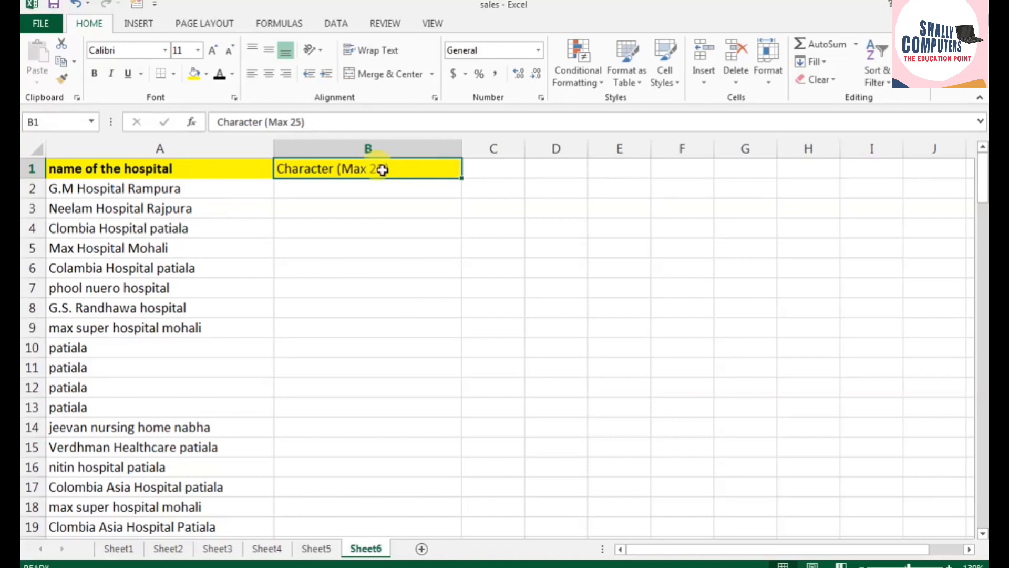
{"action": "left_click", "coordinate": [359, 150]}
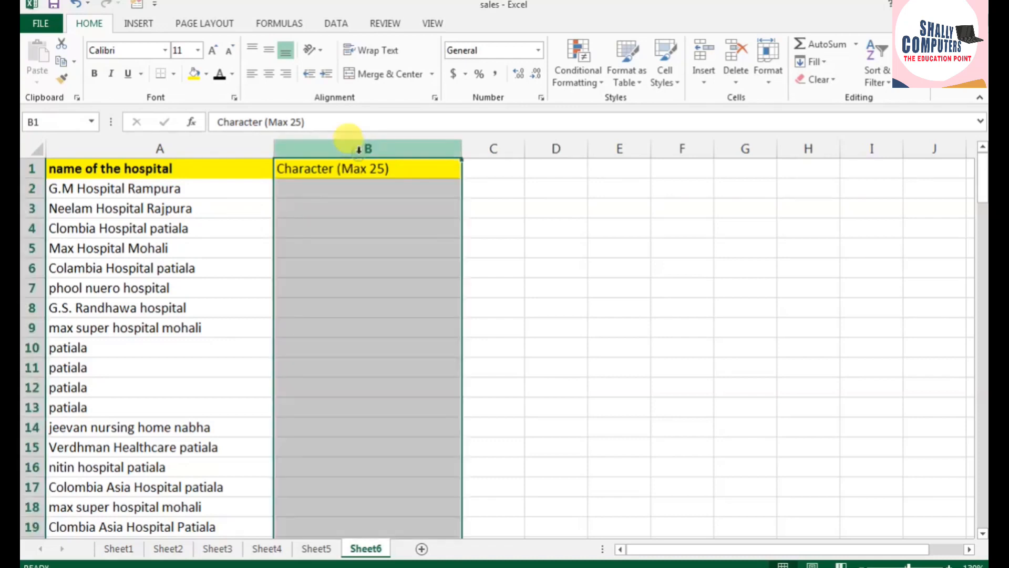
{"action": "left_click", "coordinate": [576, 67]}
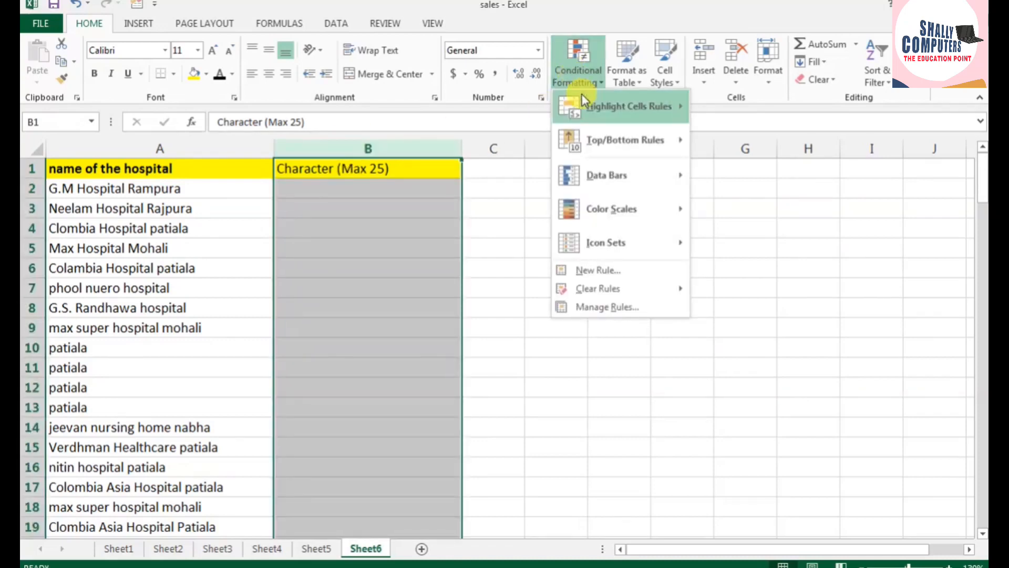
{"action": "mouse_move", "coordinate": [636, 108]}
{"action": "left_click", "coordinate": [747, 109]}
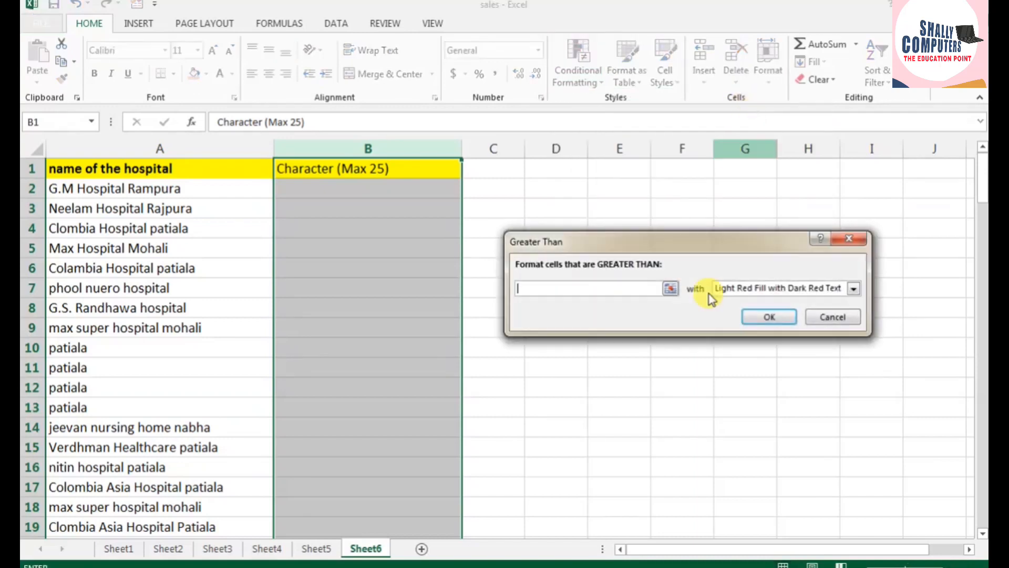
{"action": "left_click", "coordinate": [590, 292]}
{"action": "type", "text": "25"}
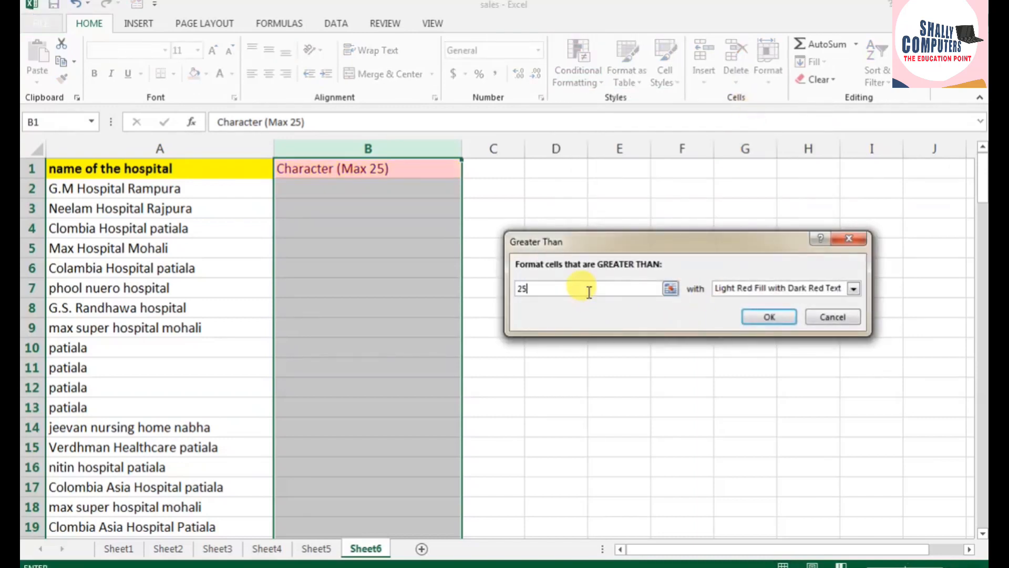
{"action": "left_click", "coordinate": [771, 316]}
{"action": "left_click", "coordinate": [775, 319]}
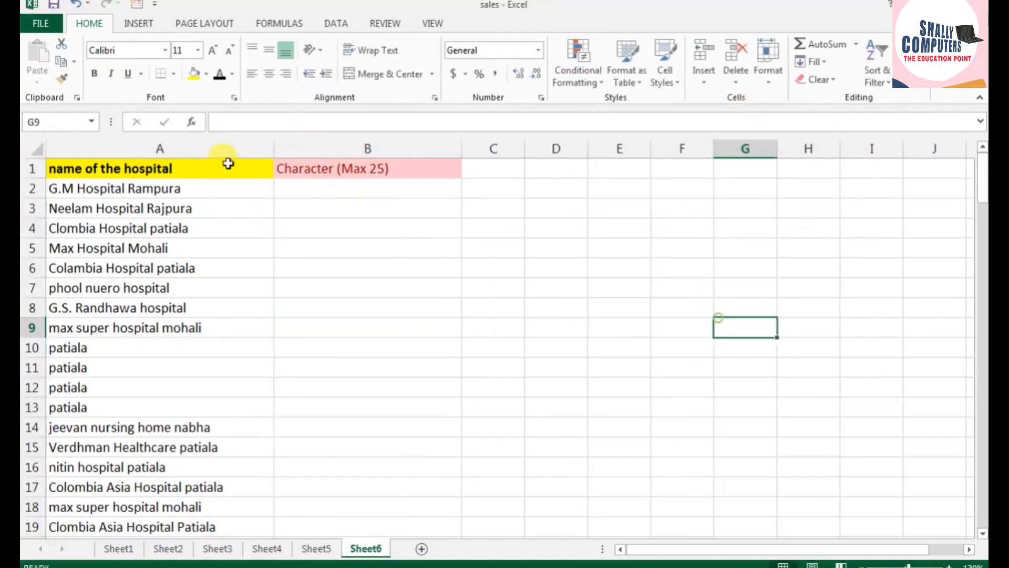
Step: Enter =LEN(A2) in B2 to count the characters in the first hospital name
{"action": "left_click", "coordinate": [294, 182]}
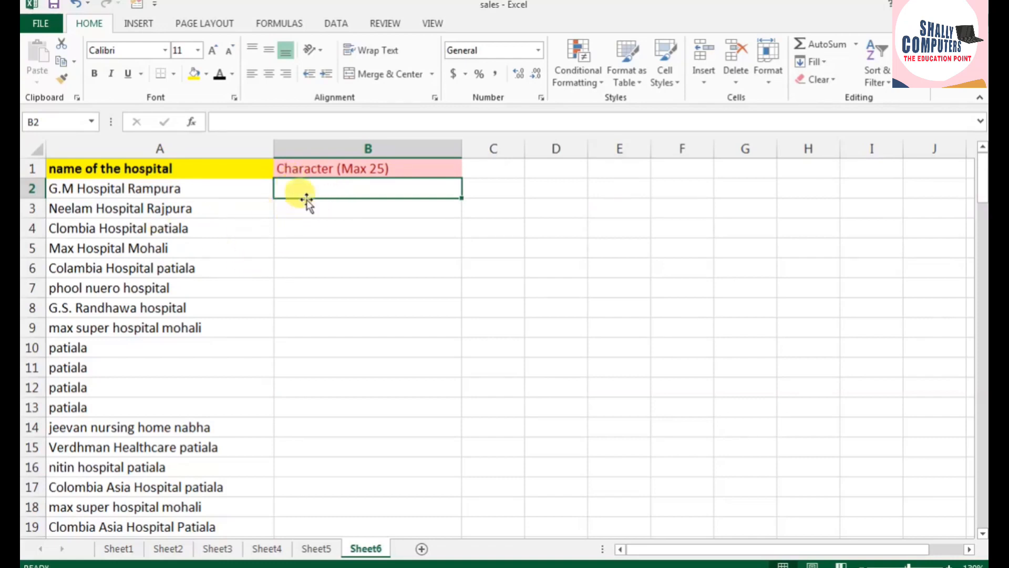
{"action": "type", "text": "="}
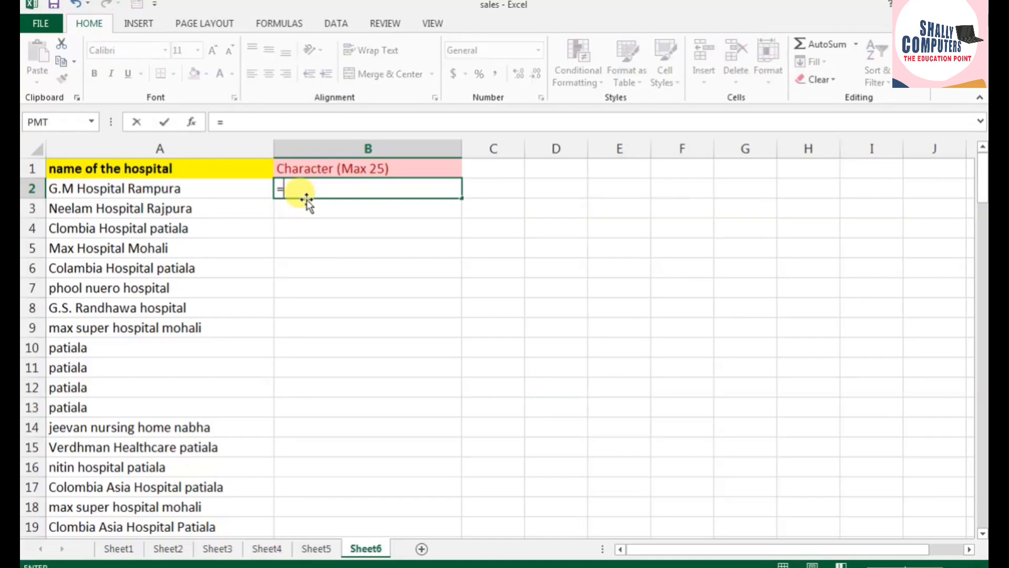
{"action": "type", "text": "len"}
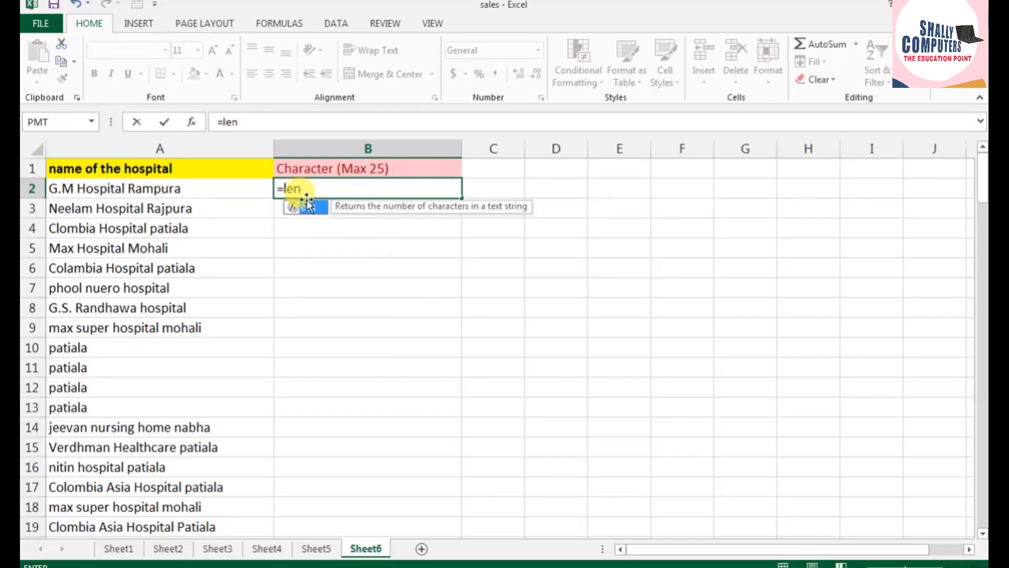
{"action": "type", "text": "("}
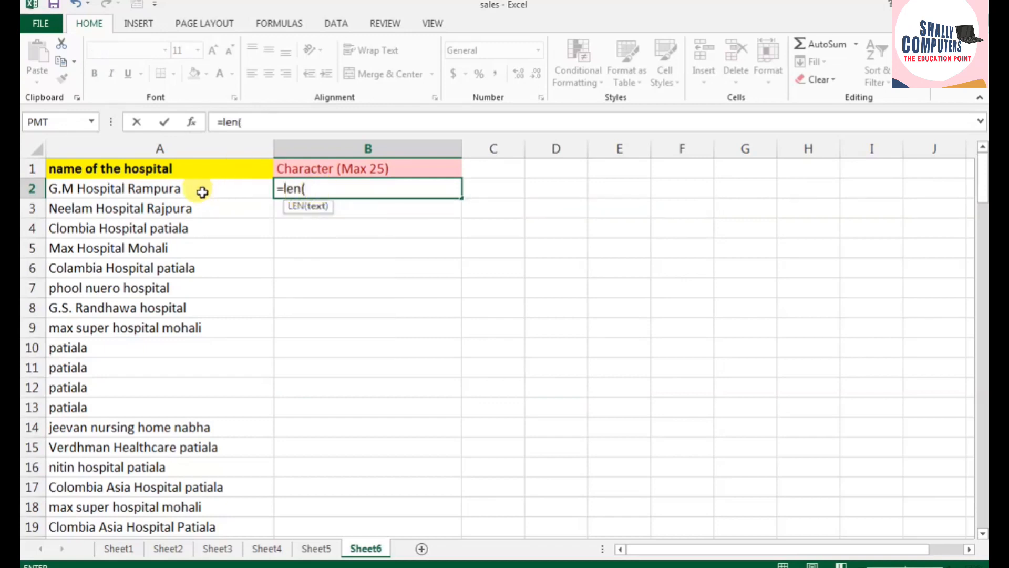
{"action": "left_click", "coordinate": [162, 194]}
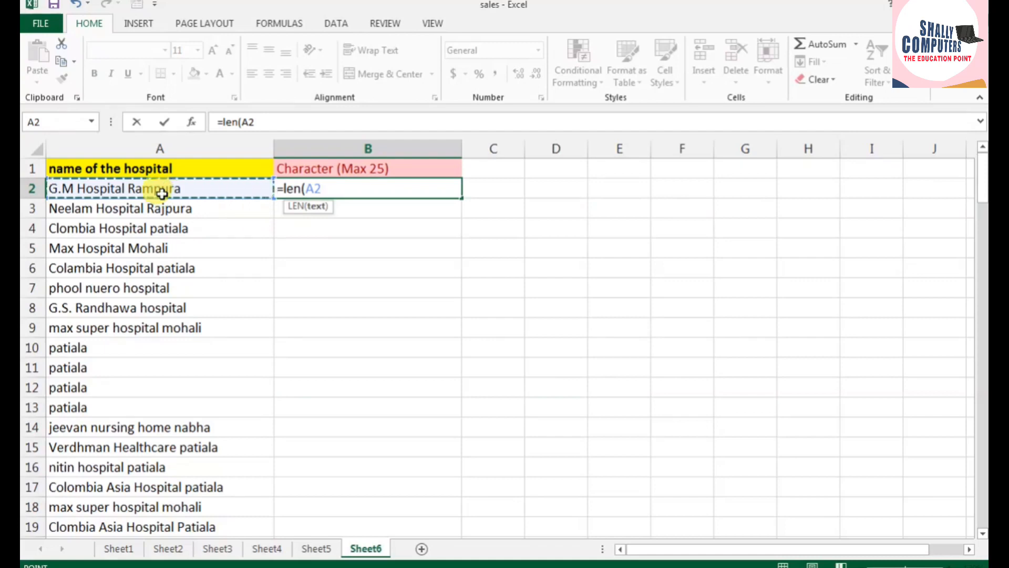
{"action": "type", "text": ")"}
{"action": "key", "text": "Return"}
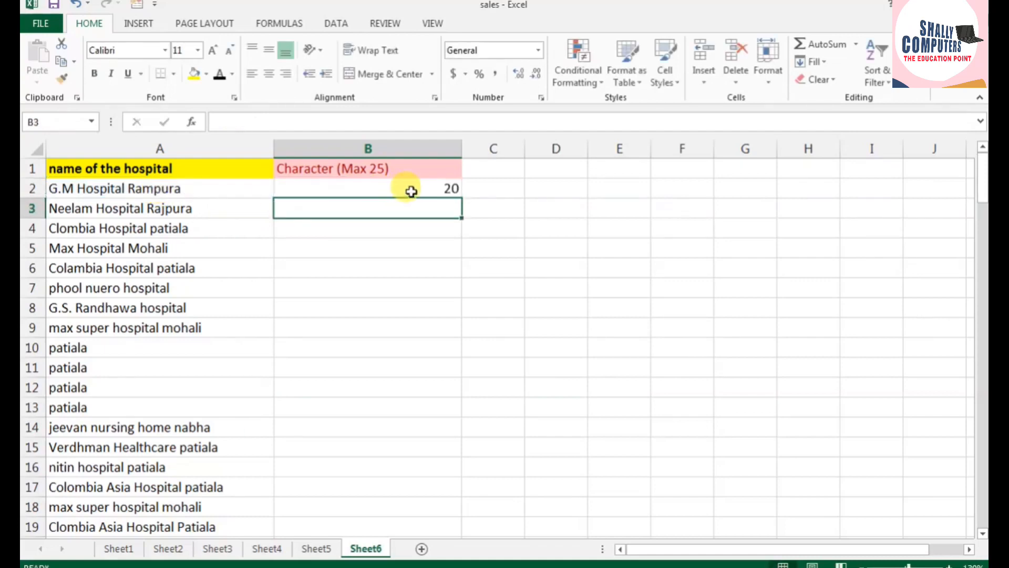
Step: Fill the LEN formula from B2 down through B107 to count the characters in each hospital name
{"action": "left_click", "coordinate": [412, 190]}
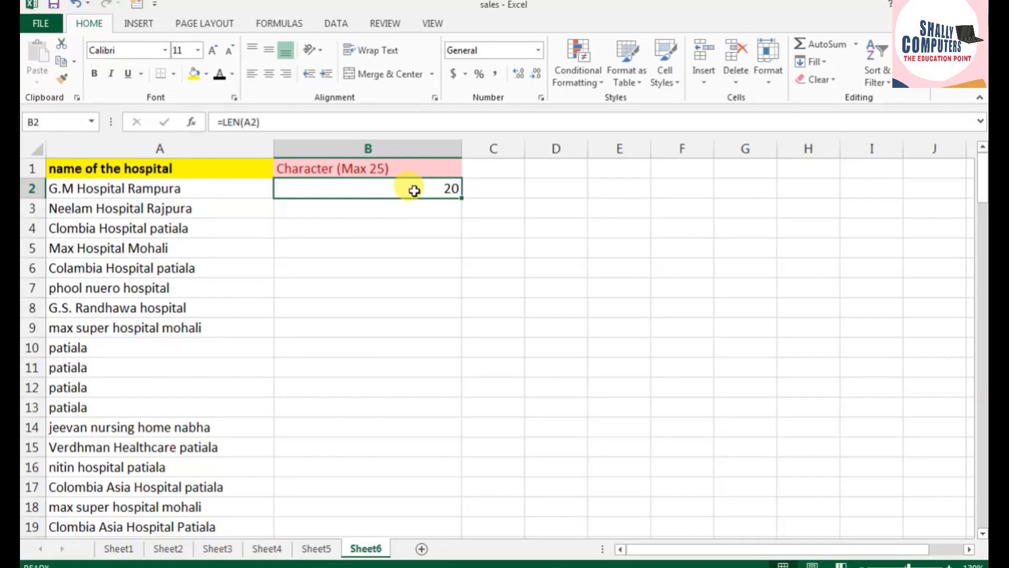
{"action": "left_click_drag", "start_coordinate": [460, 197], "coordinate": [462, 515]}
{"action": "scroll", "coordinate": [461, 520], "scroll_direction": "up", "scroll_amount": 20}
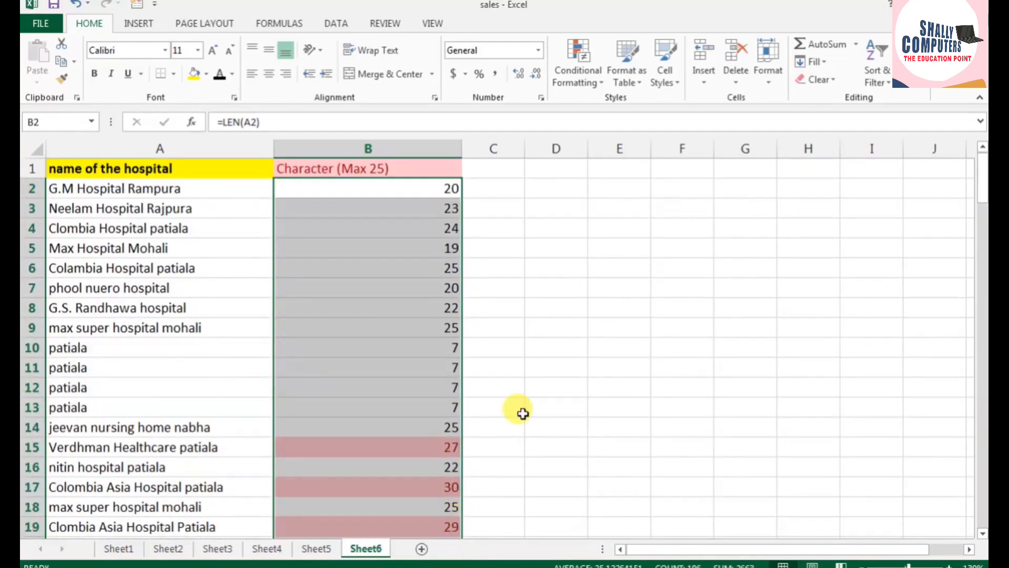
{"action": "left_click", "coordinate": [556, 267]}
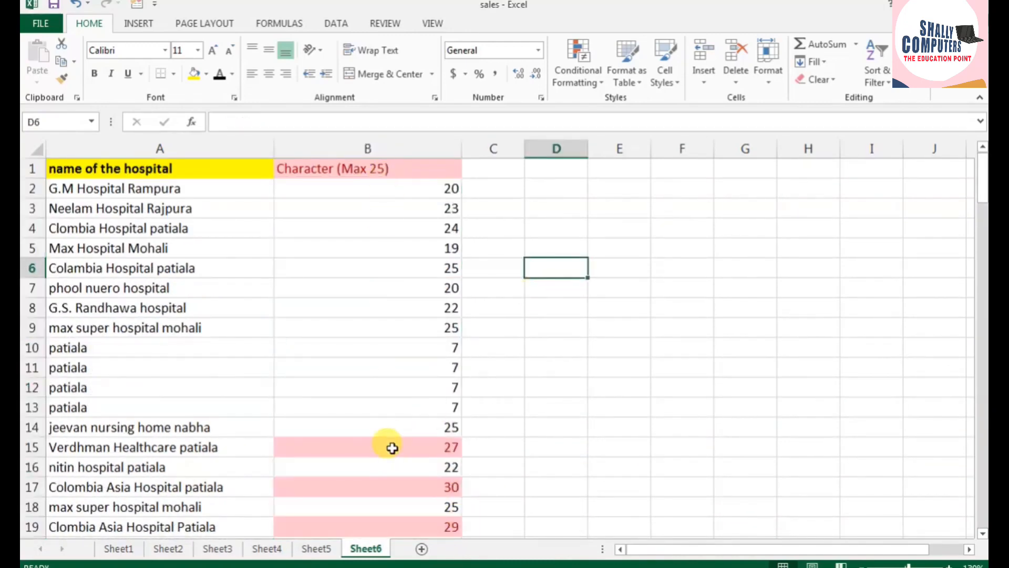
Step: Review the character counts in column B, examining which hospital names are highlighted for exceeding 25 characters
{"action": "scroll", "coordinate": [393, 467], "scroll_direction": "down", "scroll_amount": 2}
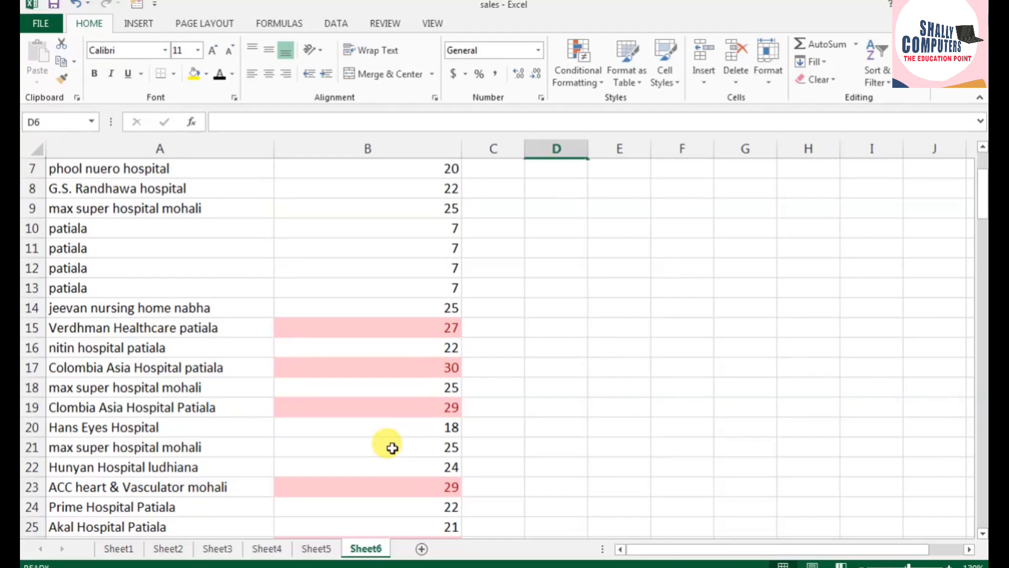
{"action": "scroll", "coordinate": [393, 447], "scroll_direction": "down", "scroll_amount": 8}
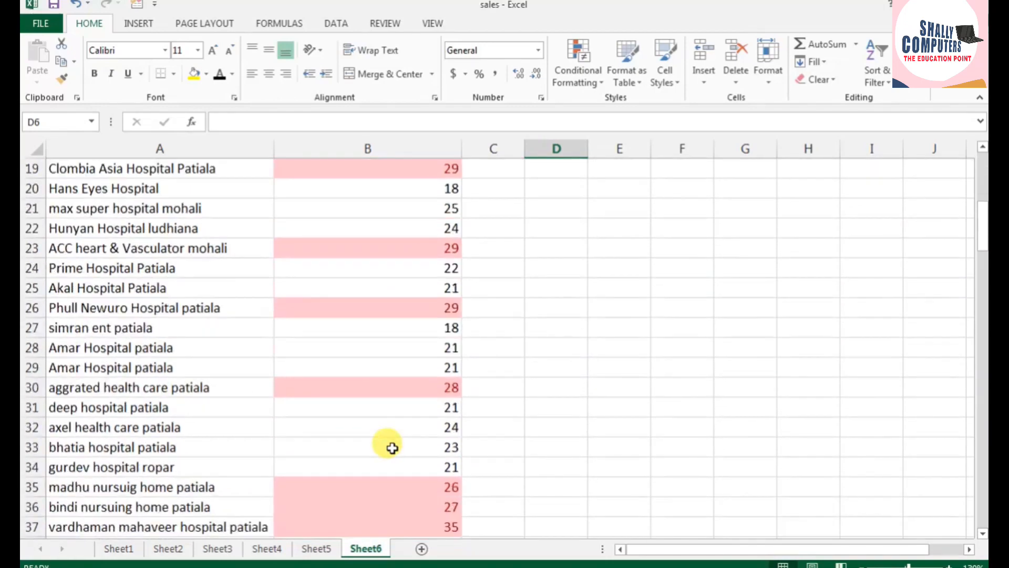
{"action": "scroll", "coordinate": [393, 447], "scroll_direction": "down", "scroll_amount": 1}
{"action": "scroll", "coordinate": [393, 447], "scroll_direction": "up", "scroll_amount": 11}
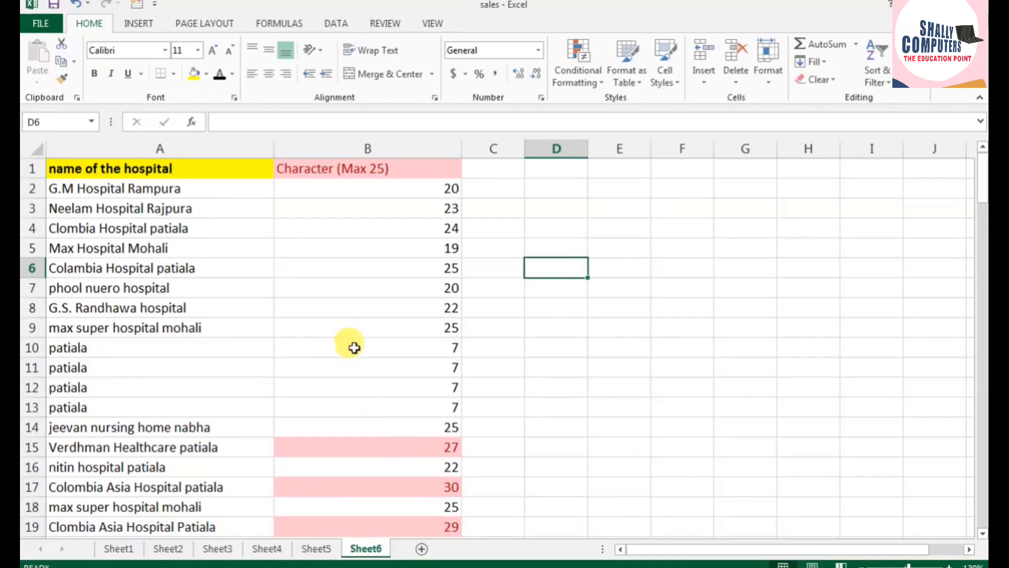
{"action": "scroll", "coordinate": [379, 340], "scroll_direction": "down", "scroll_amount": 2}
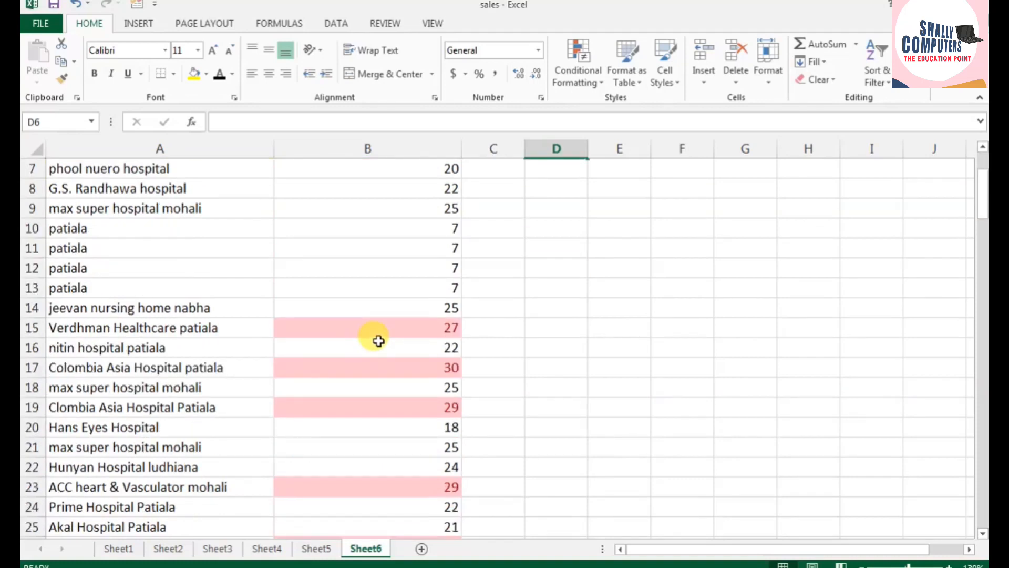
{"action": "scroll", "coordinate": [379, 340], "scroll_direction": "up", "scroll_amount": 2}
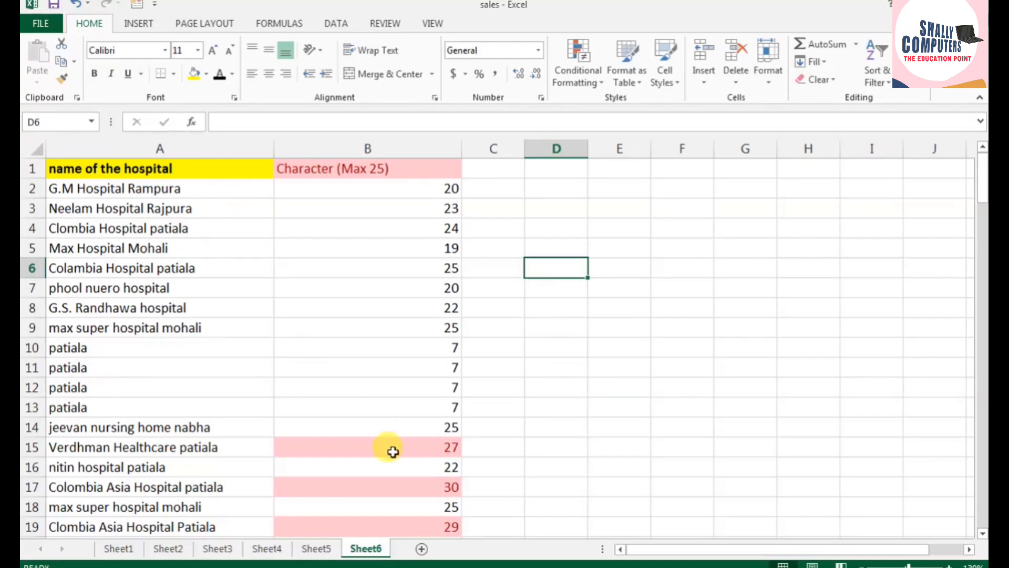
{"action": "scroll", "coordinate": [393, 451], "scroll_direction": "down", "scroll_amount": 6}
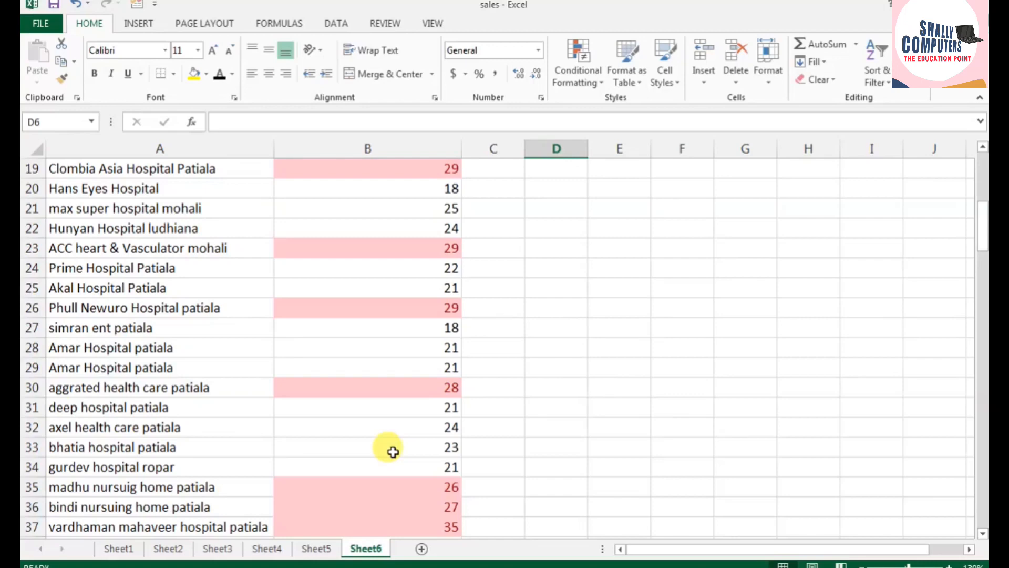
{"action": "scroll", "coordinate": [392, 451], "scroll_direction": "down", "scroll_amount": 3}
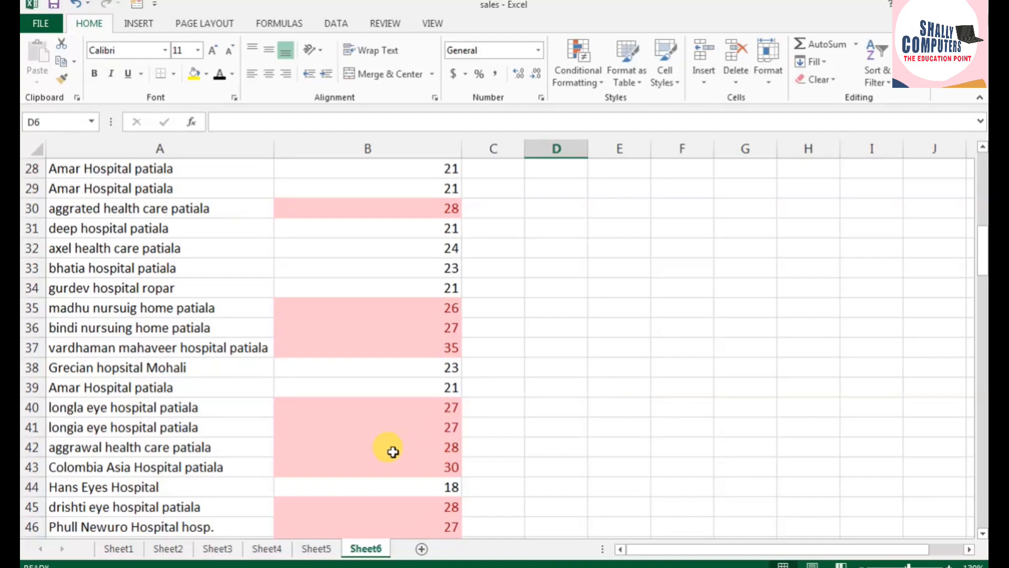
{"action": "scroll", "coordinate": [393, 451], "scroll_direction": "down", "scroll_amount": 2}
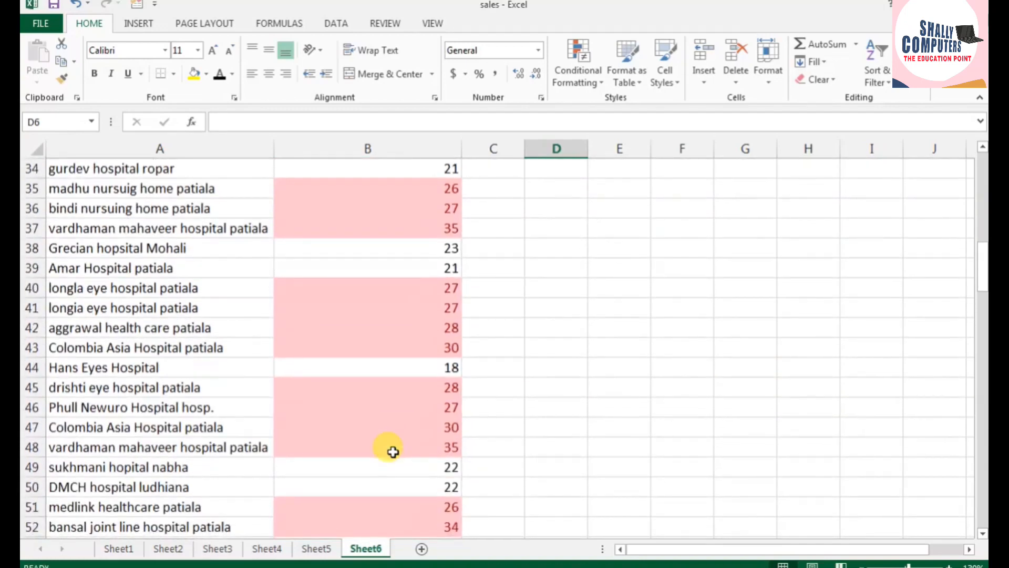
{"action": "scroll", "coordinate": [393, 450], "scroll_direction": "down", "scroll_amount": 2}
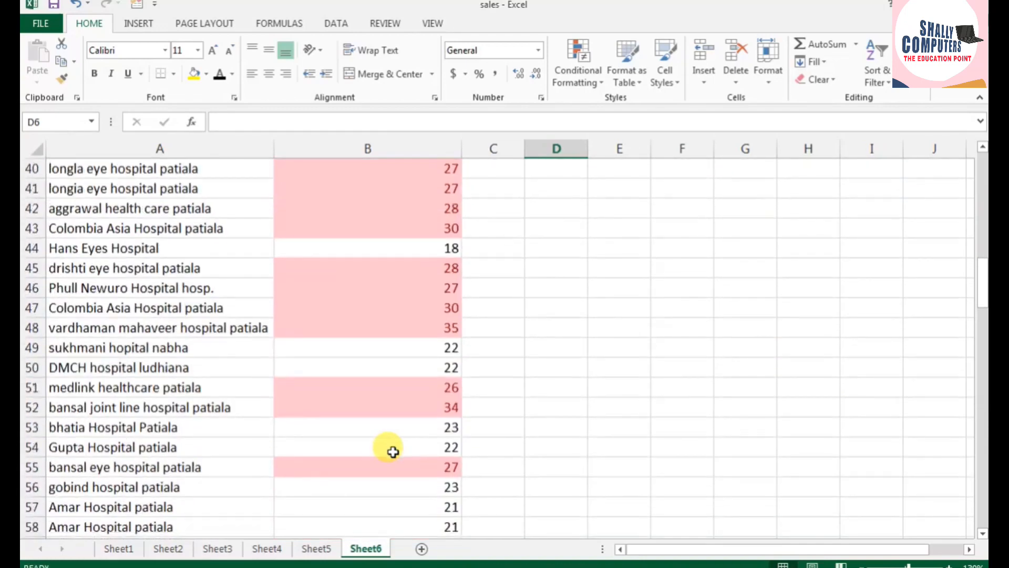
{"action": "scroll", "coordinate": [392, 451], "scroll_direction": "down", "scroll_amount": 2}
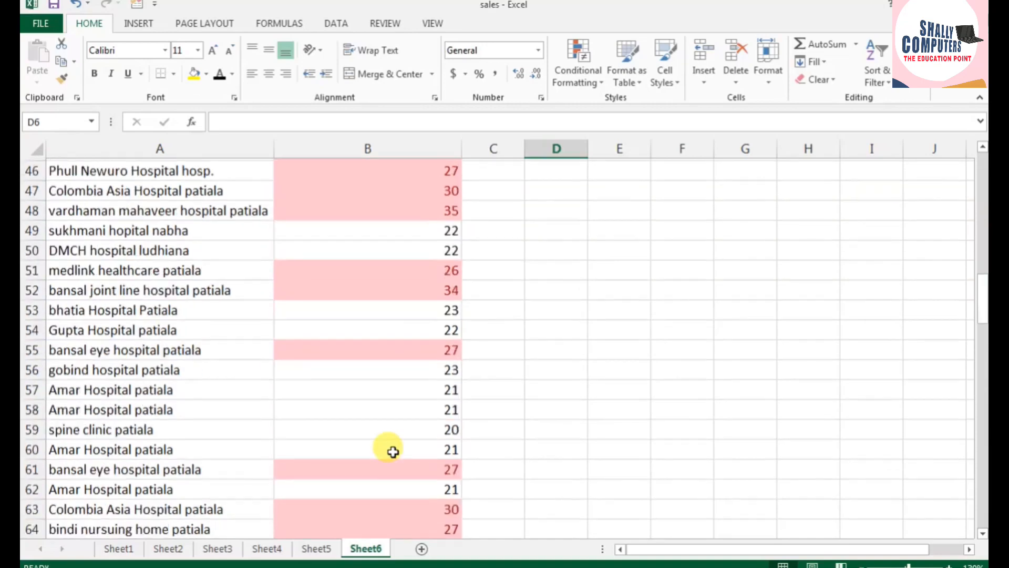
{"action": "scroll", "coordinate": [393, 451], "scroll_direction": "down", "scroll_amount": 3}
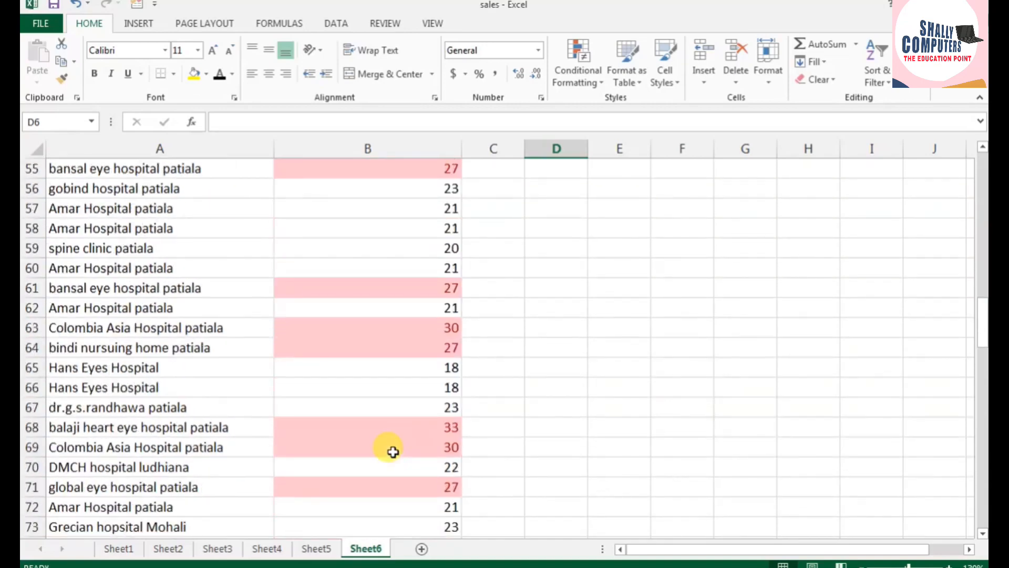
{"action": "scroll", "coordinate": [393, 451], "scroll_direction": "down", "scroll_amount": 6}
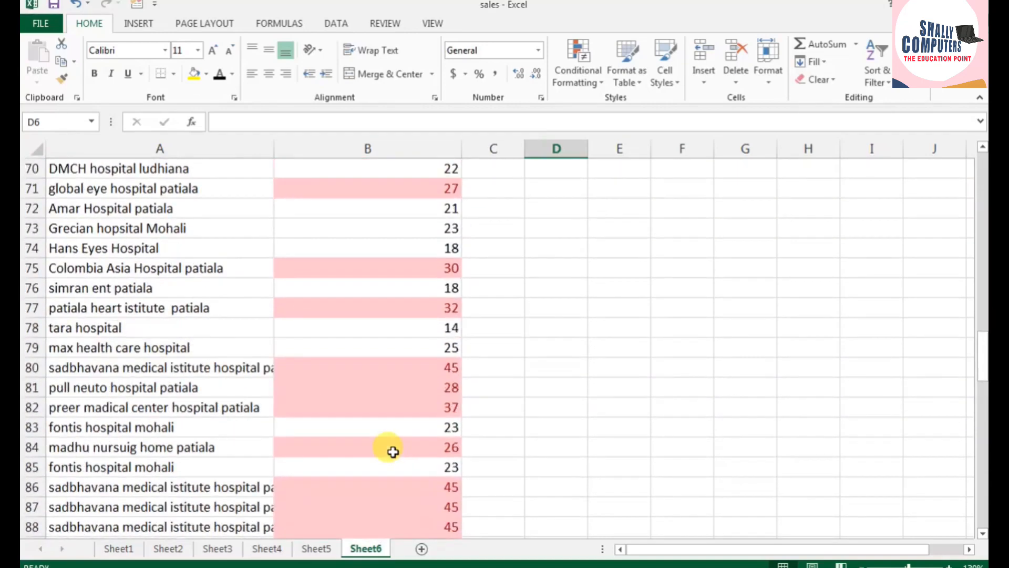
{"action": "scroll", "coordinate": [392, 451], "scroll_direction": "down", "scroll_amount": 3}
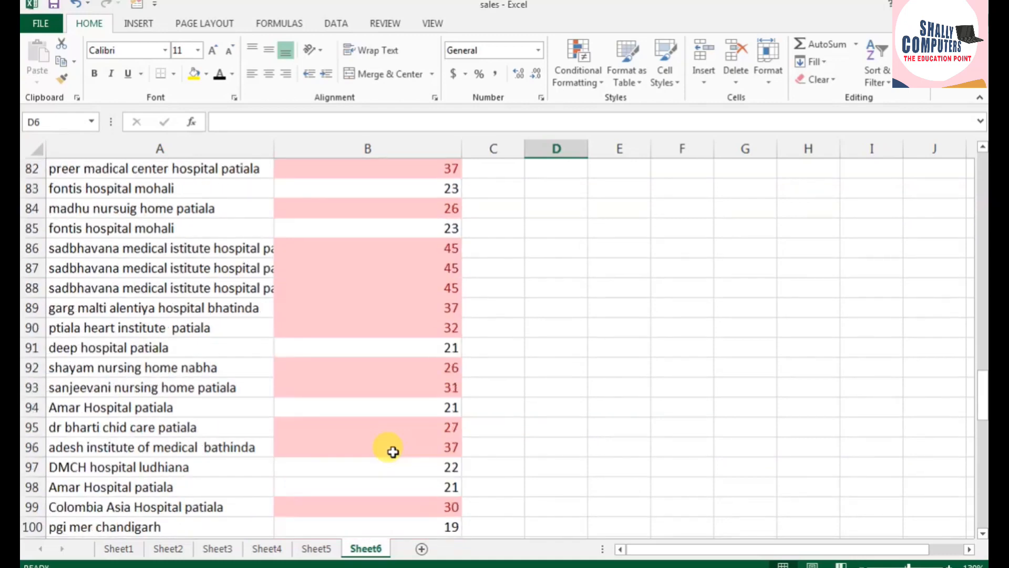
{"action": "scroll", "coordinate": [392, 451], "scroll_direction": "down", "scroll_amount": 3}
{"action": "scroll", "coordinate": [393, 451], "scroll_direction": "down", "scroll_amount": 3}
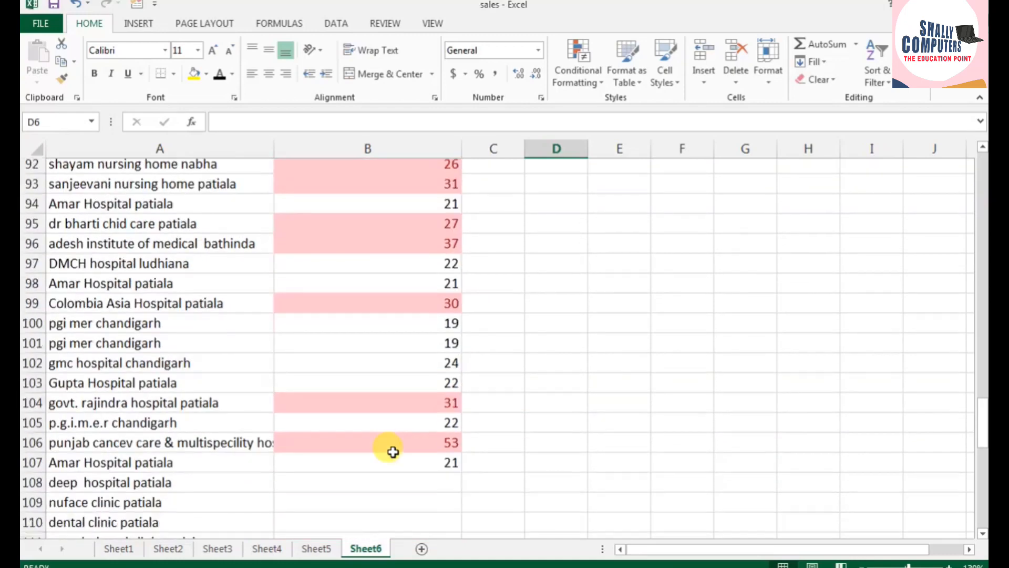
{"action": "scroll", "coordinate": [393, 451], "scroll_direction": "up", "scroll_amount": 14}
{"action": "scroll", "coordinate": [393, 451], "scroll_direction": "up", "scroll_amount": 19}
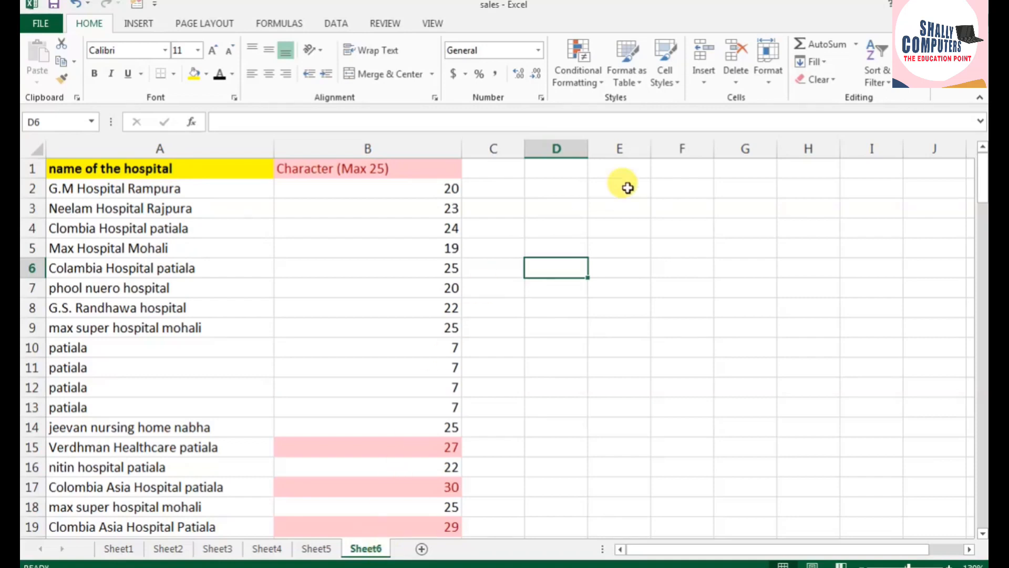
Step: Review the finished examples on Sheet1 through Sheet5, inspecting the miles conversion in C2, the DMIN total in I4 and the salary lookup in J2
{"action": "left_click", "coordinate": [135, 550]}
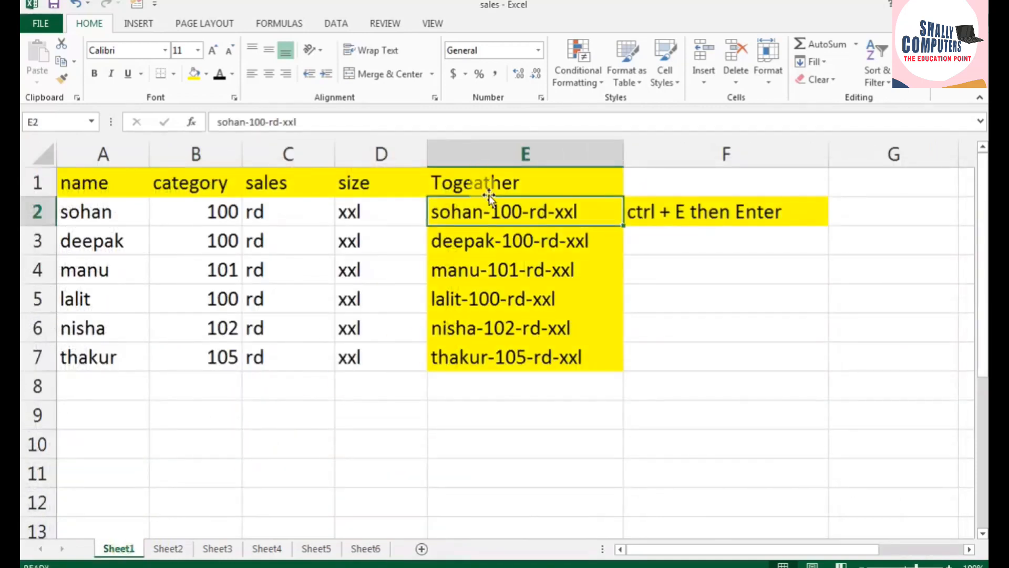
{"action": "left_click", "coordinate": [170, 549]}
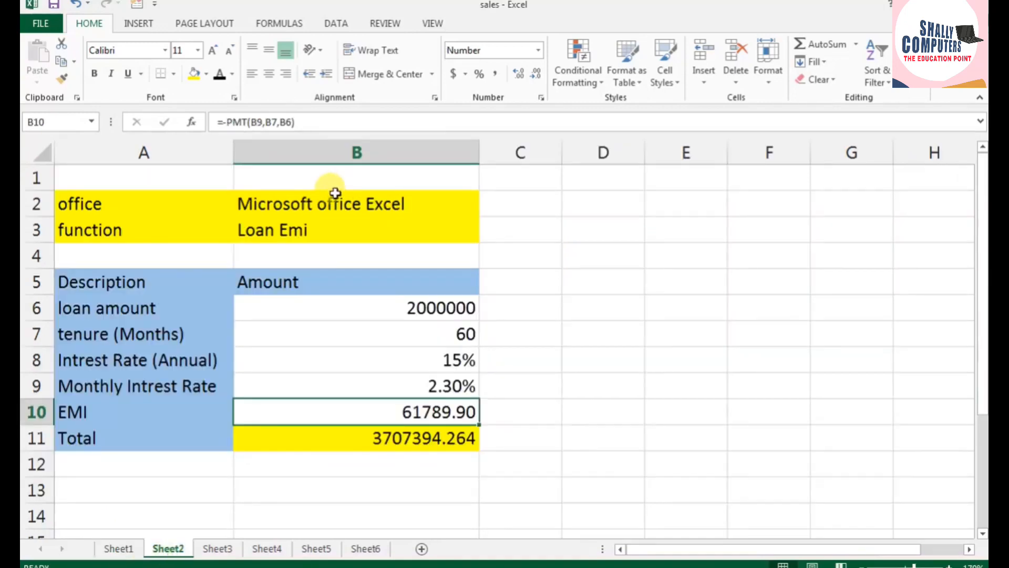
{"action": "left_click", "coordinate": [218, 548]}
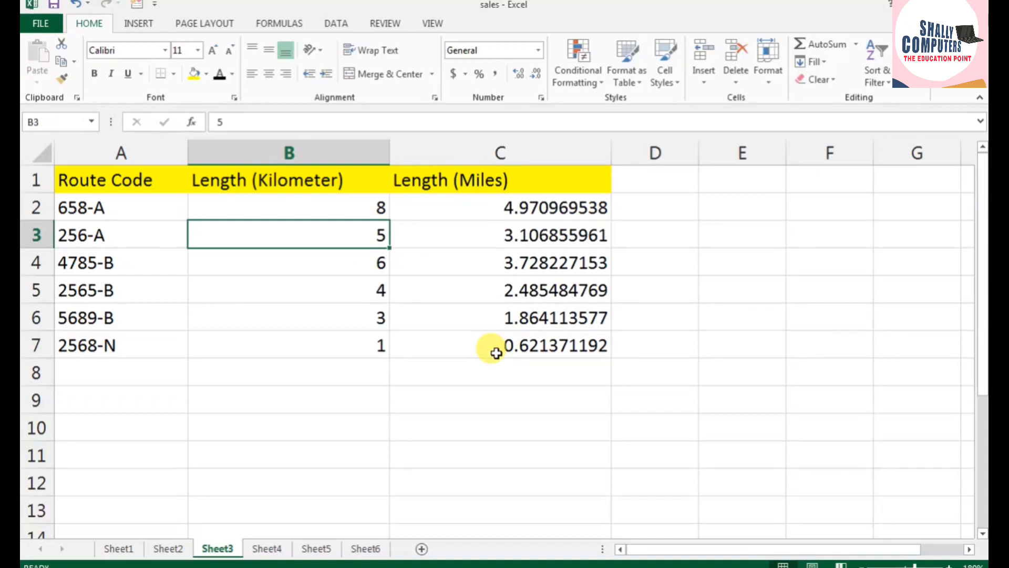
{"action": "left_click", "coordinate": [515, 207]}
{"action": "left_click", "coordinate": [267, 548]}
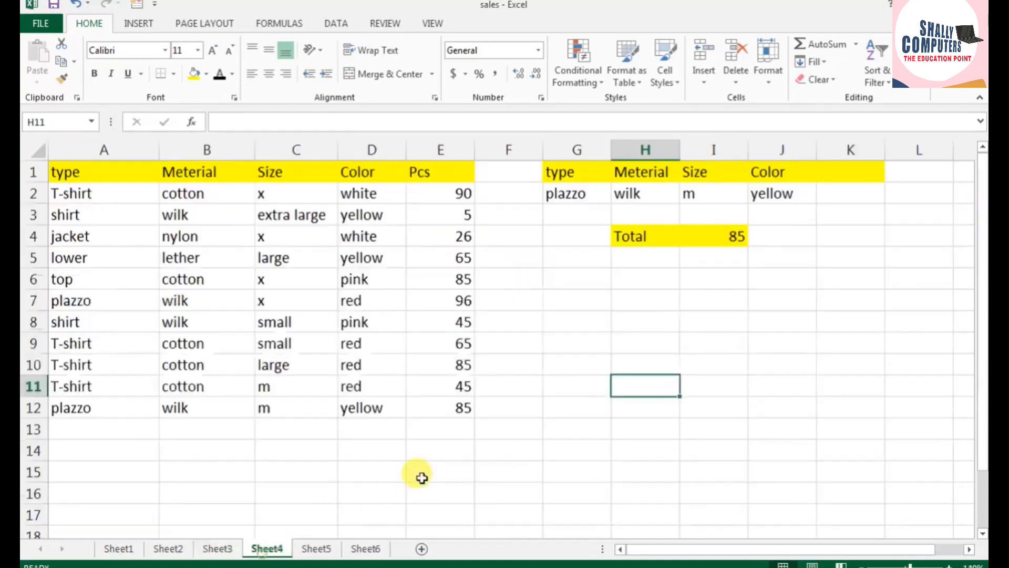
{"action": "left_click", "coordinate": [713, 237]}
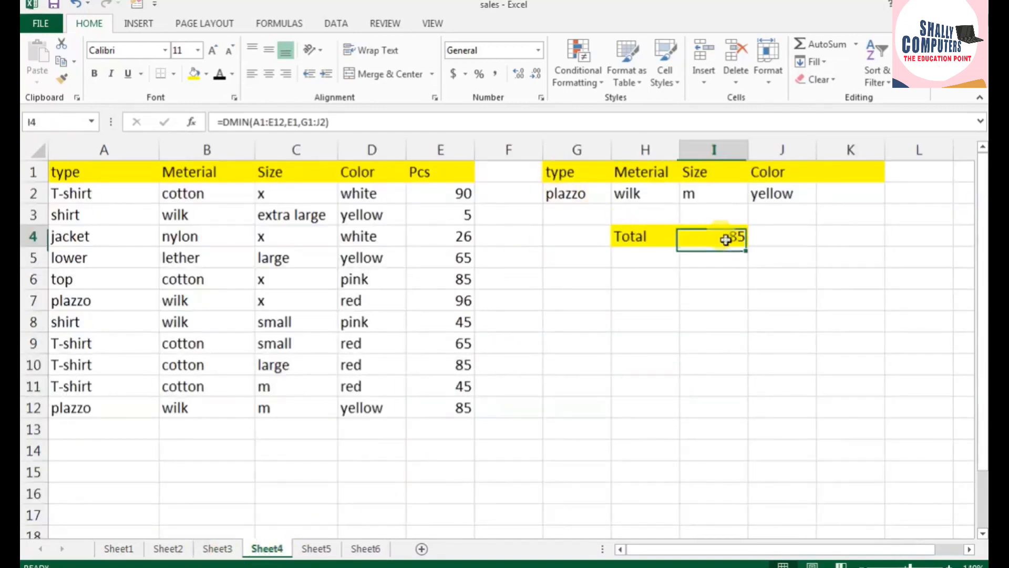
{"action": "left_click", "coordinate": [321, 548]}
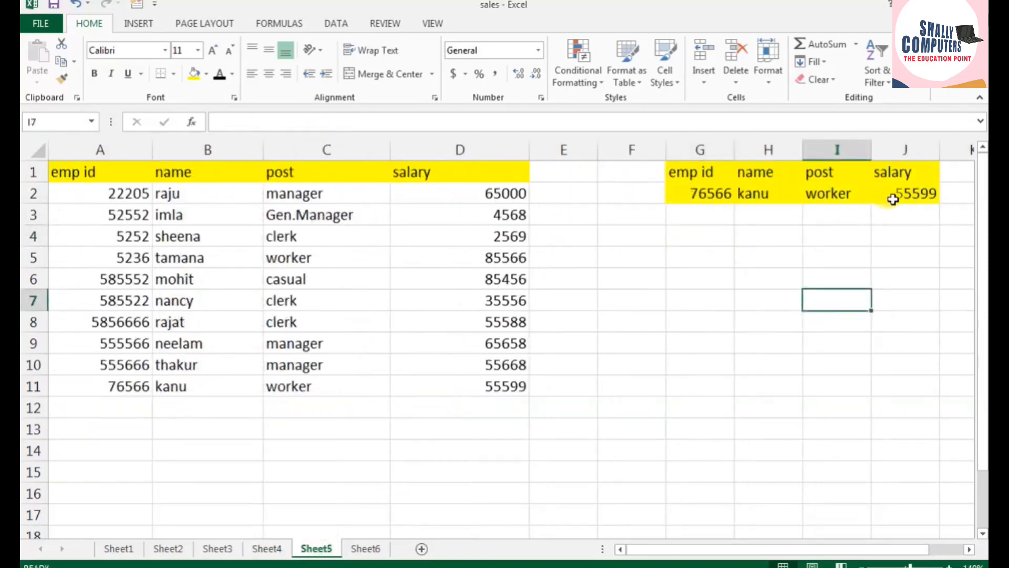
{"action": "left_click", "coordinate": [893, 196]}
Step: Return to Sheet6 and inspect the LEN formulas in B2, B4 and B6
{"action": "left_click", "coordinate": [368, 548]}
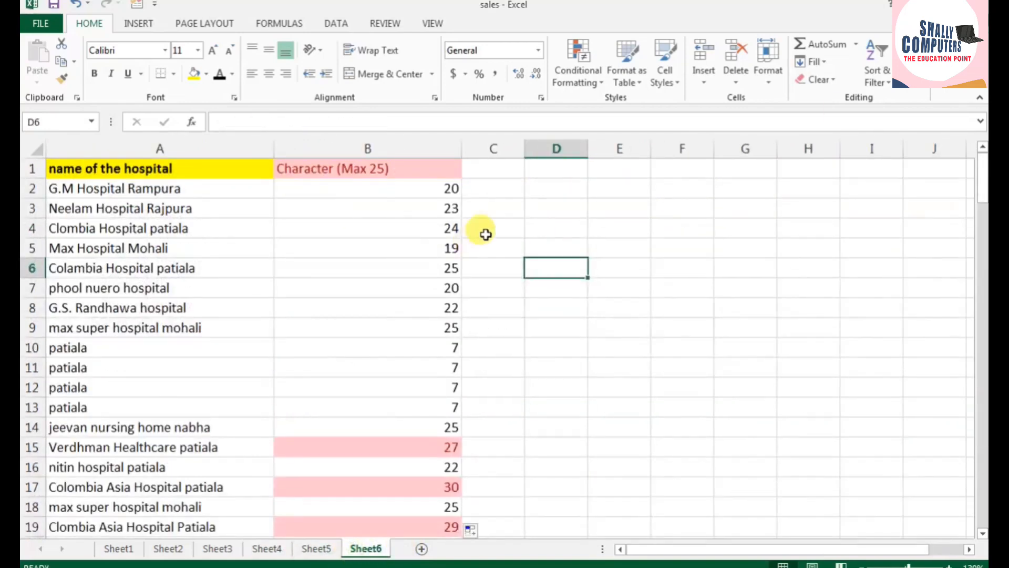
{"action": "left_click", "coordinate": [446, 189]}
{"action": "left_click", "coordinate": [440, 225]}
{"action": "left_click", "coordinate": [438, 262]}
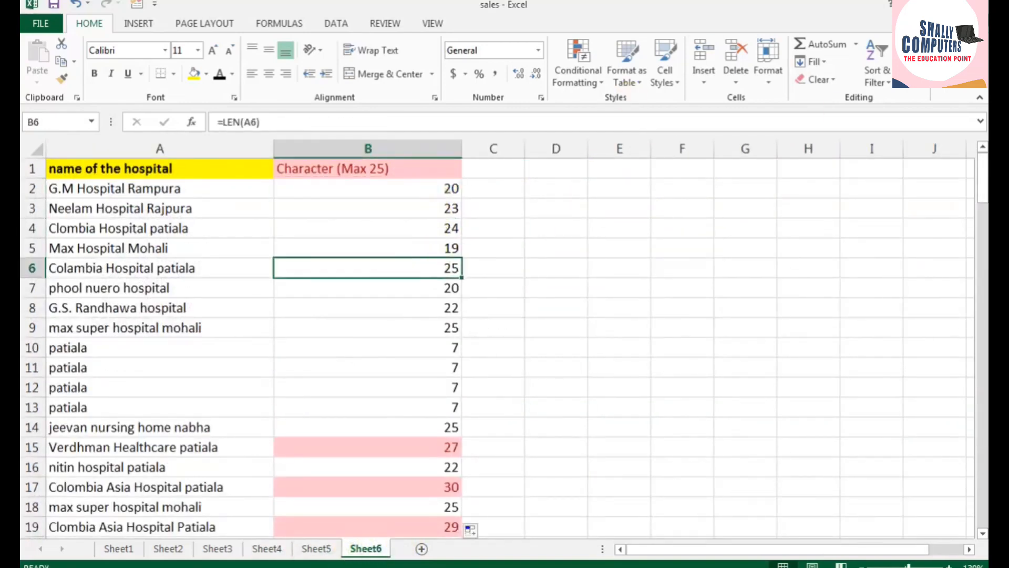